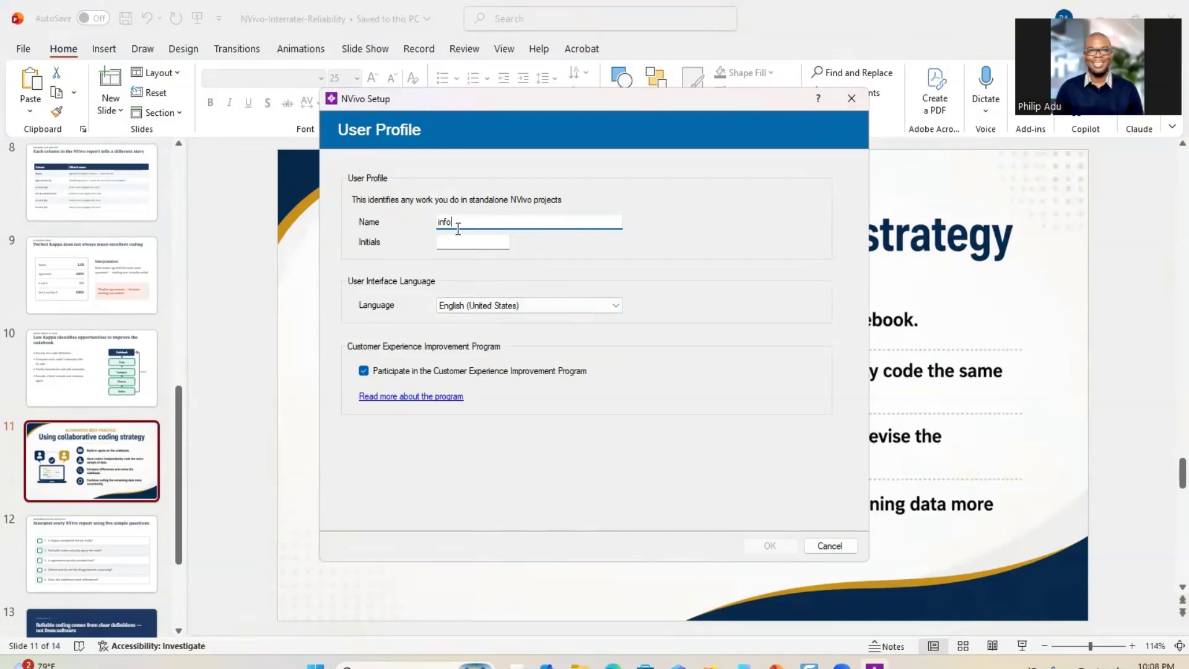
# Fill in the user profile with the coder's full name and initials and accept it.
pyautogui.moveTo(463, 223); pyautogui.dragTo(411, 224)
pyautogui.write('Philip Adu')
pyautogui.click(478, 244)
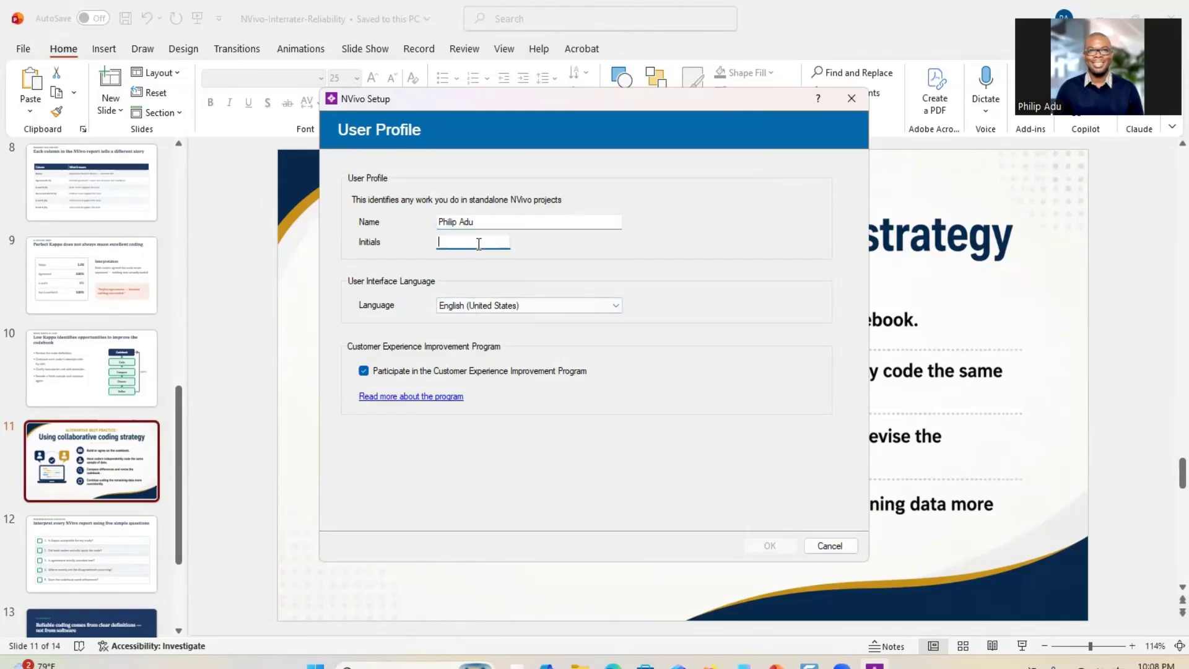
pyautogui.write('PA')
pyautogui.click(779, 542)
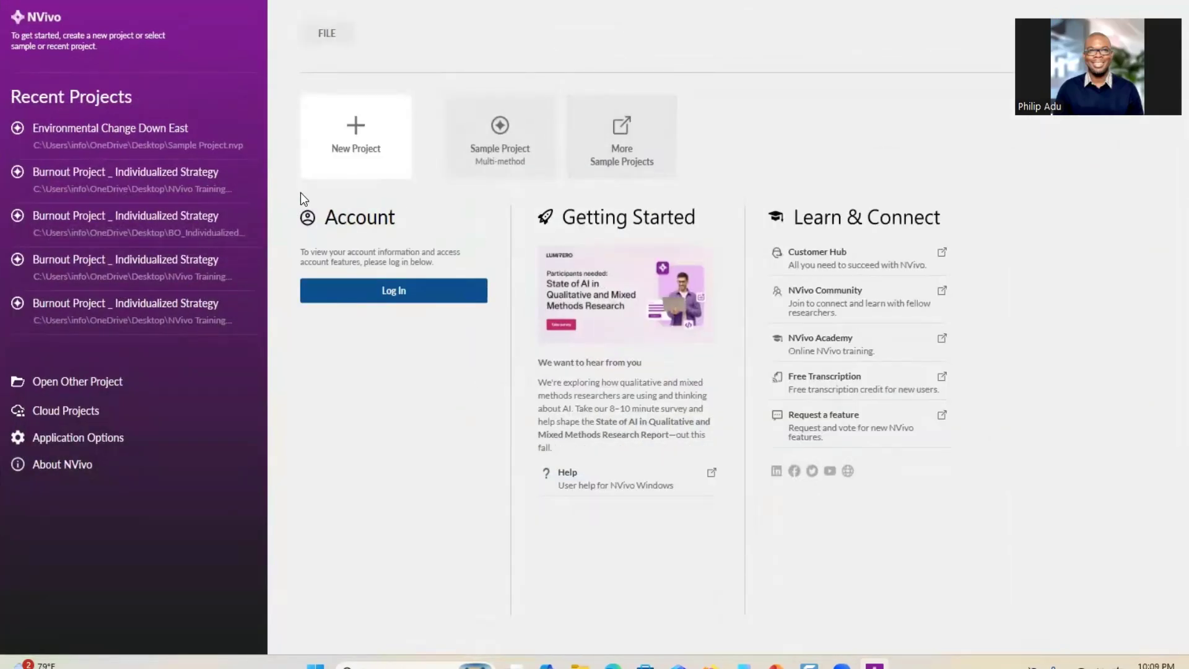
# Open the recent project Environmental Change Down East and list its Interviews files.
pyautogui.moveTo(512, 174)
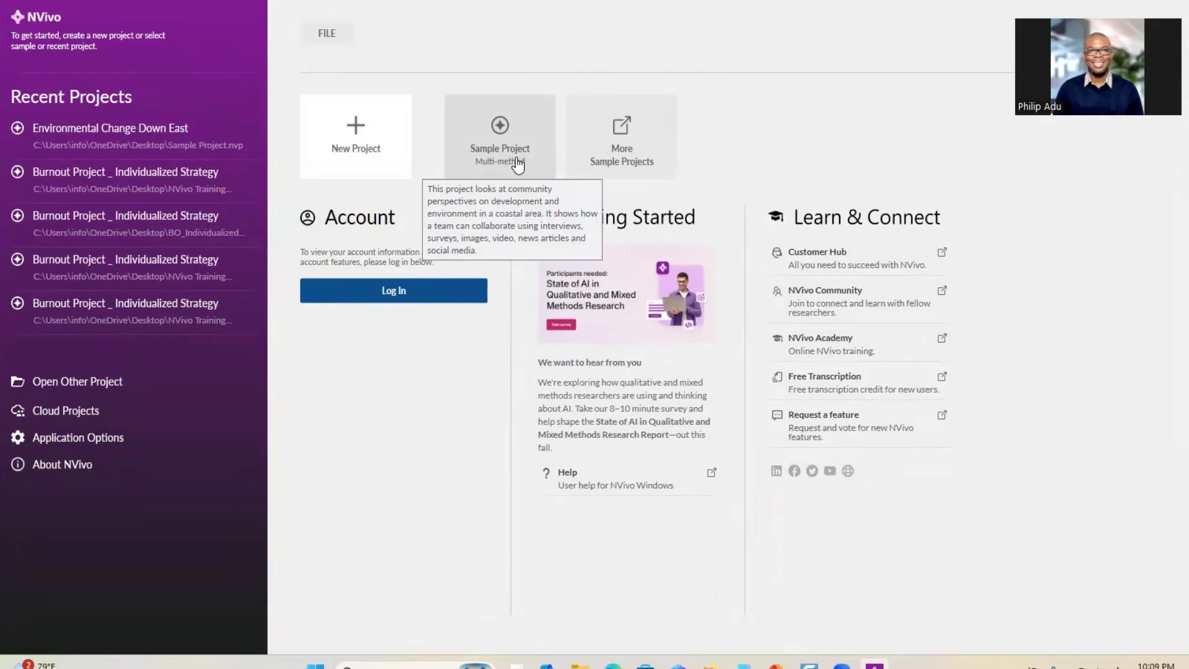
pyautogui.click(156, 144)
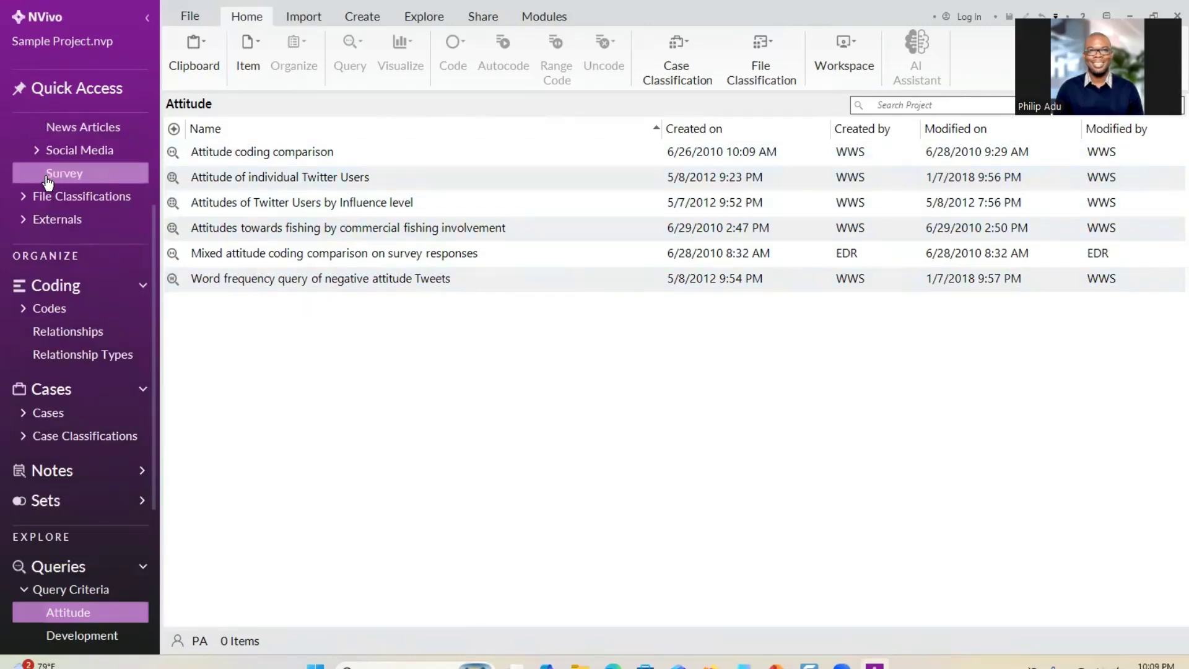
pyautogui.scroll(5, 94, 241)
pyautogui.click(25, 180)
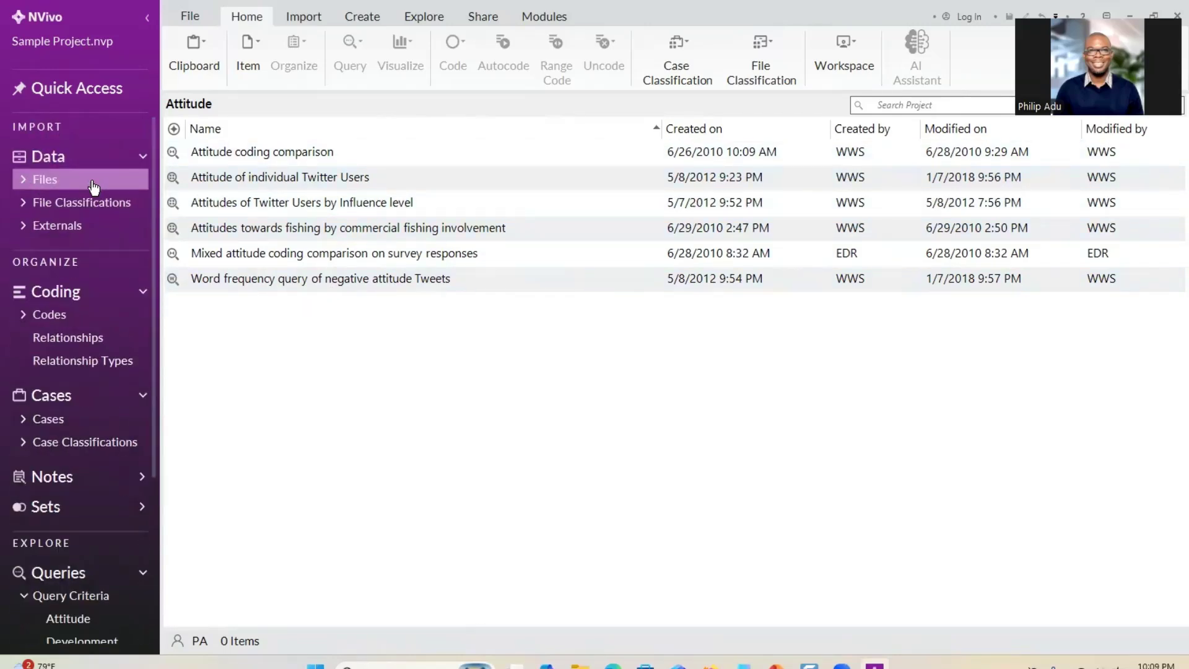
pyautogui.click(27, 179)
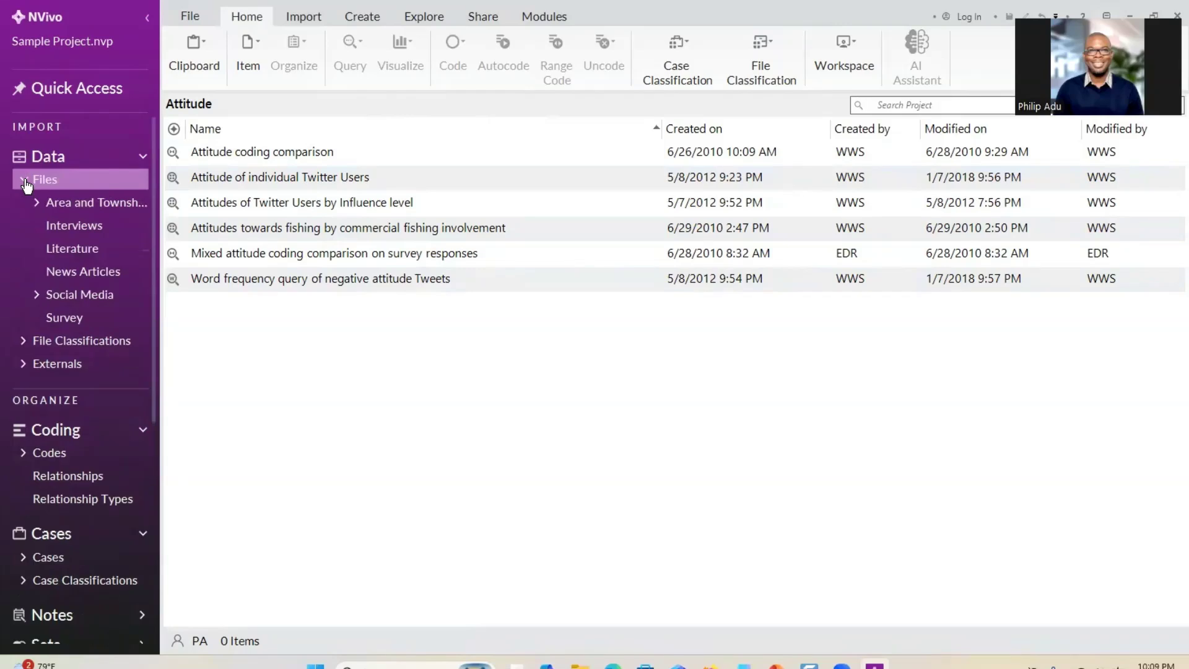
pyautogui.click(67, 212)
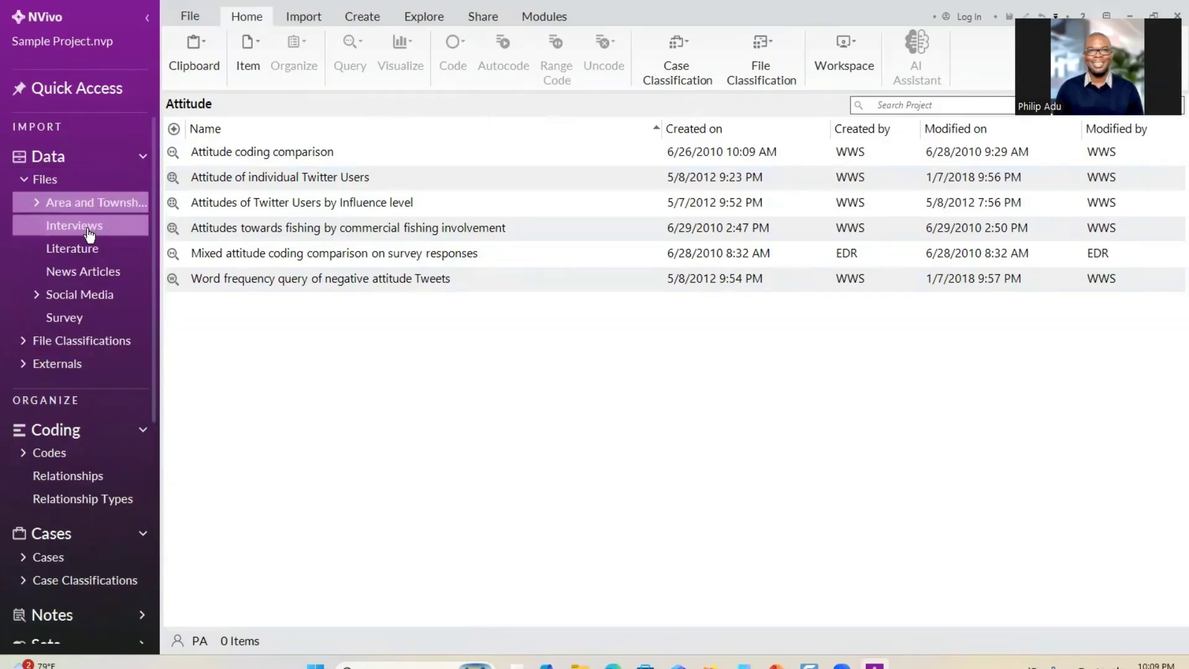
pyautogui.click(88, 231)
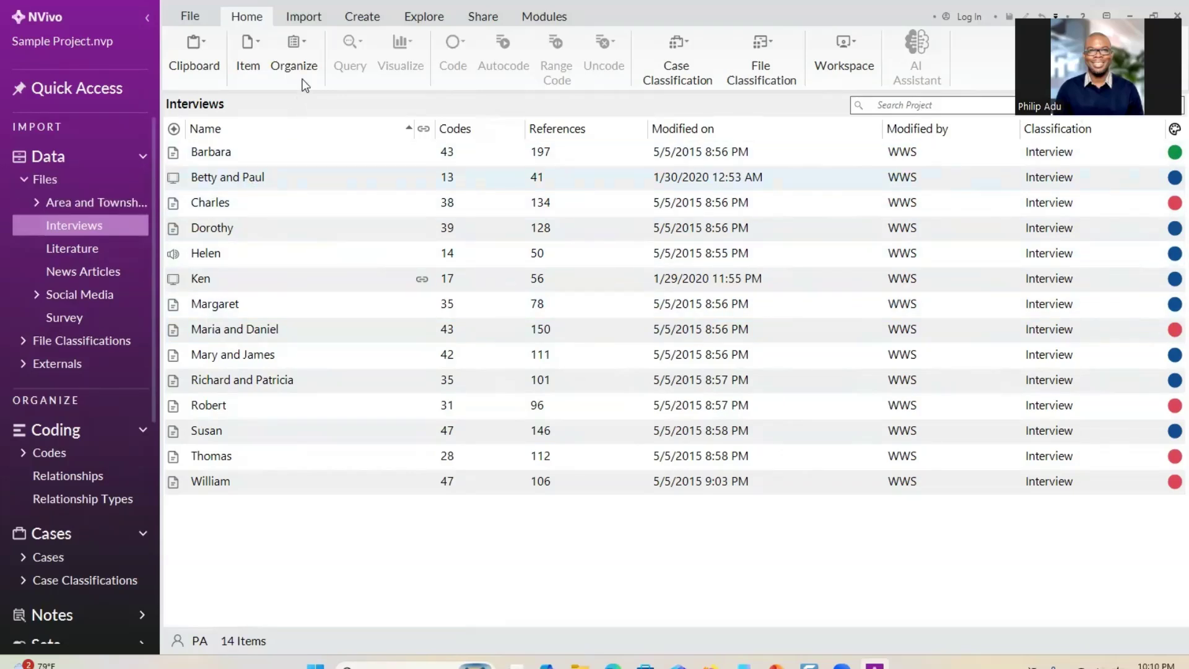
# Examine the Import Project options and browse the available NVivo project files without importing any.
pyautogui.click(303, 19)
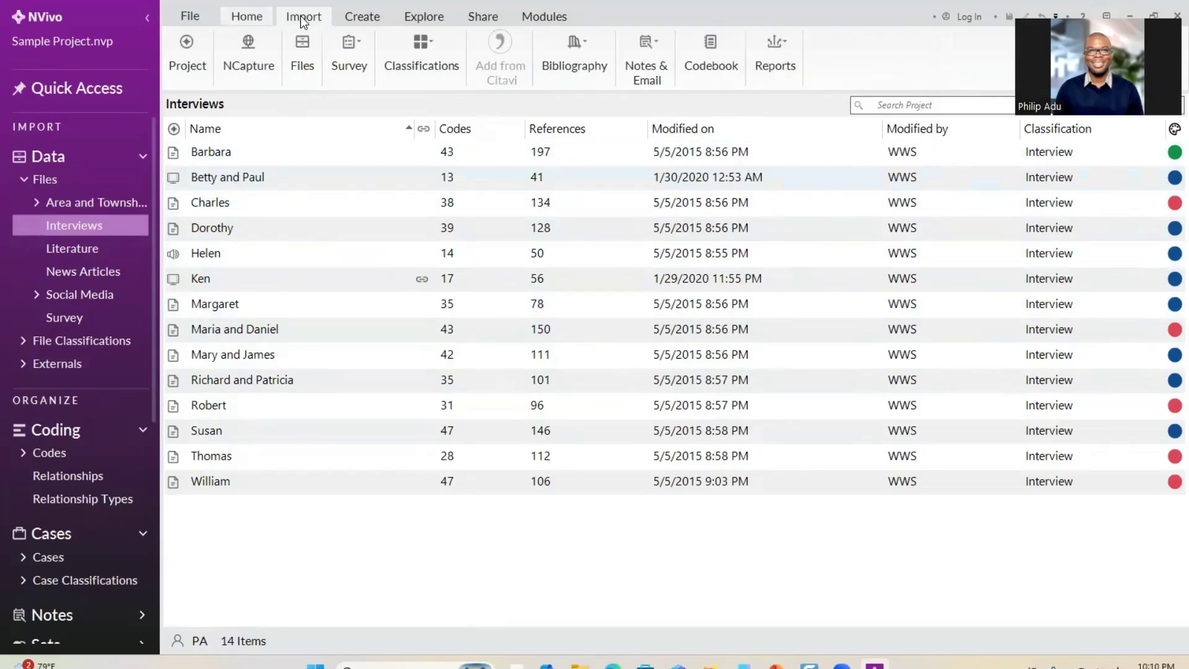
pyautogui.click(202, 66)
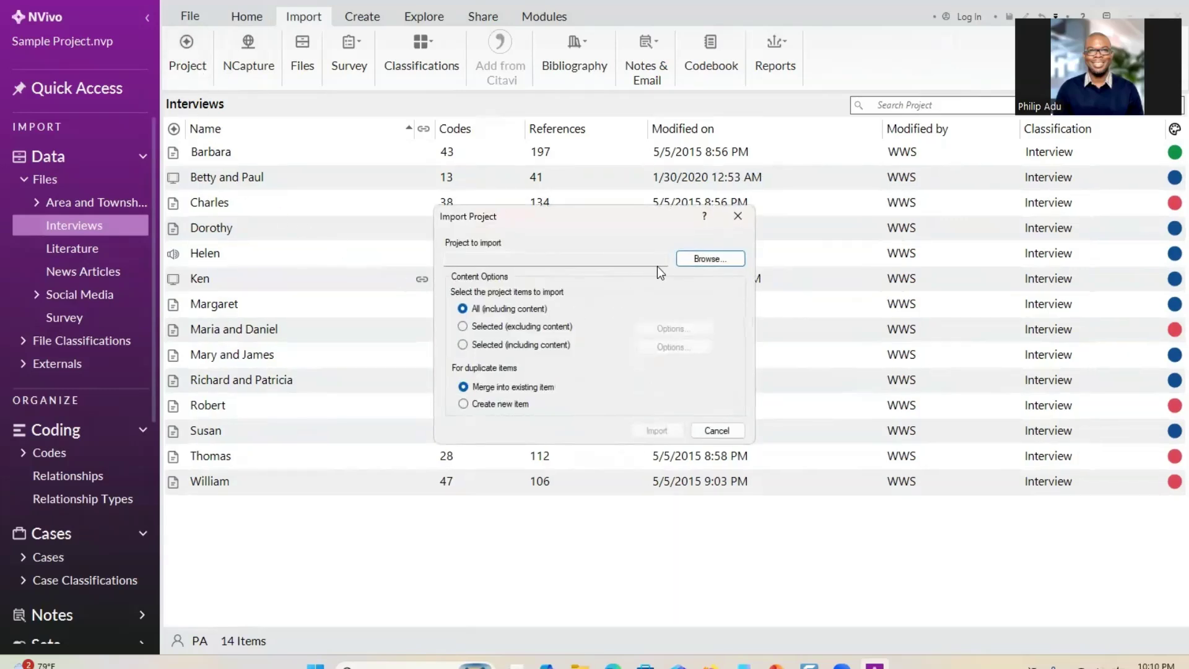
pyautogui.click(688, 260)
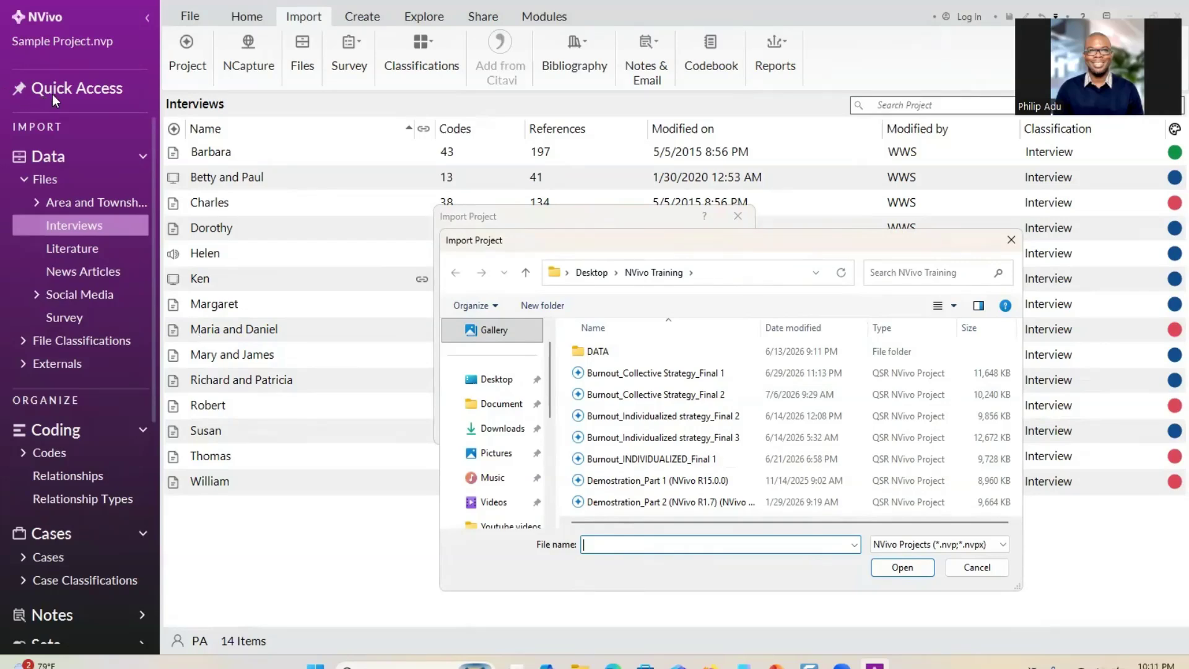
pyautogui.click(1010, 240)
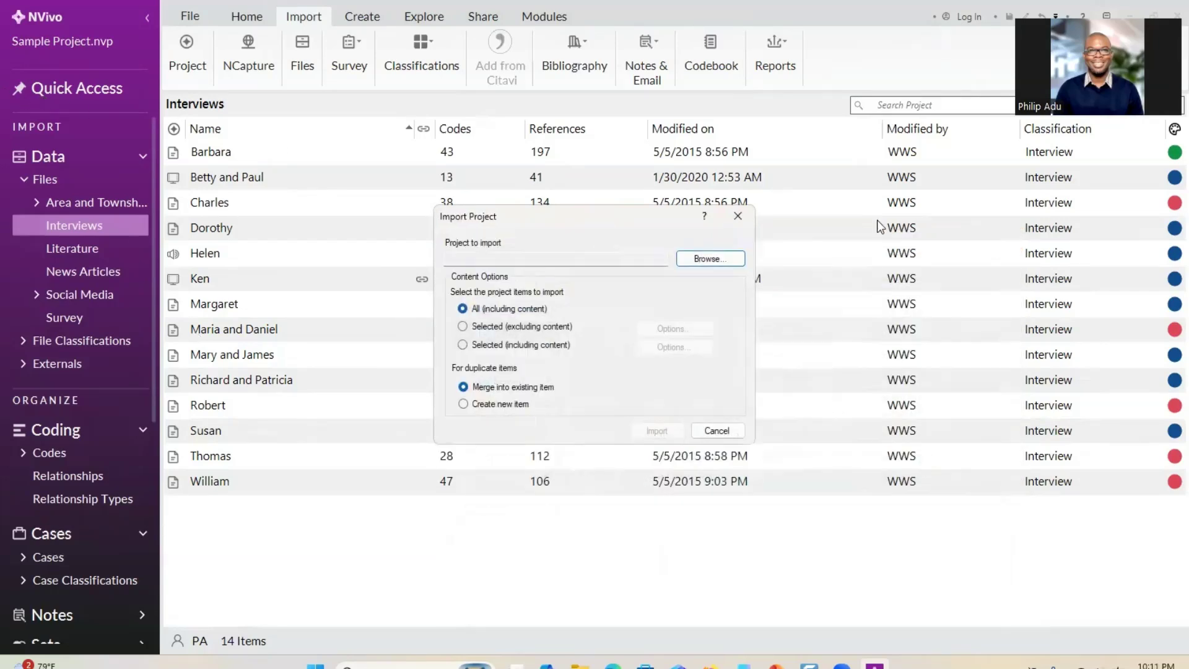
pyautogui.click(738, 218)
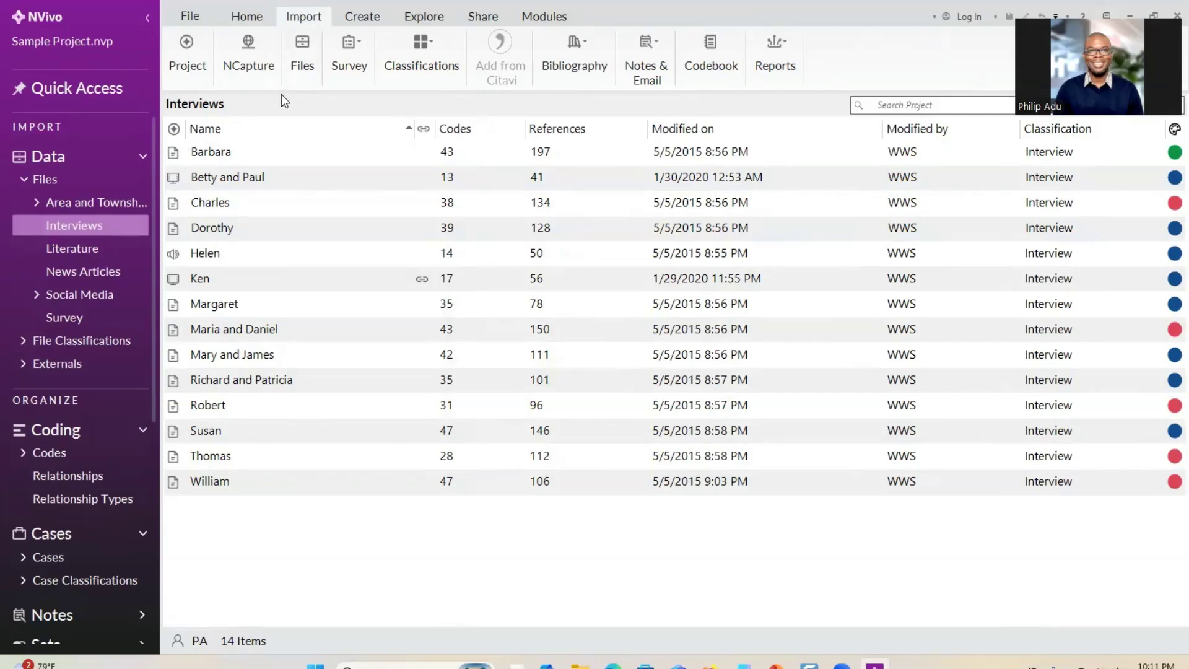
# Check the list of users, their initials and colors in the project properties.
pyautogui.click(188, 19)
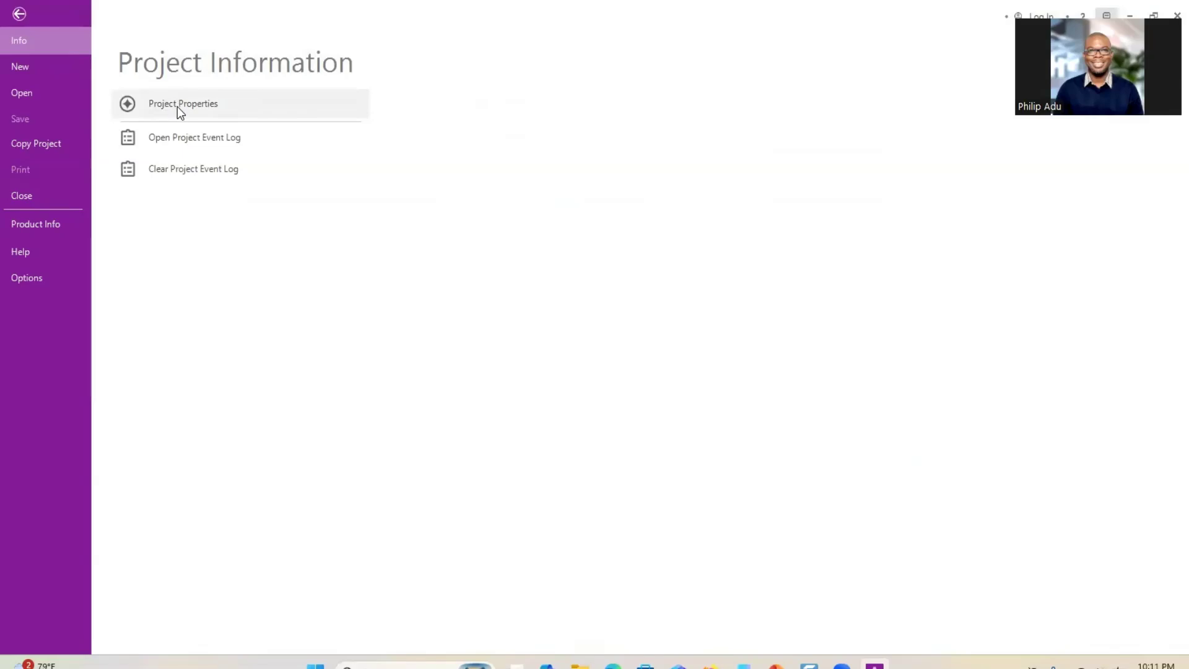
pyautogui.click(178, 107)
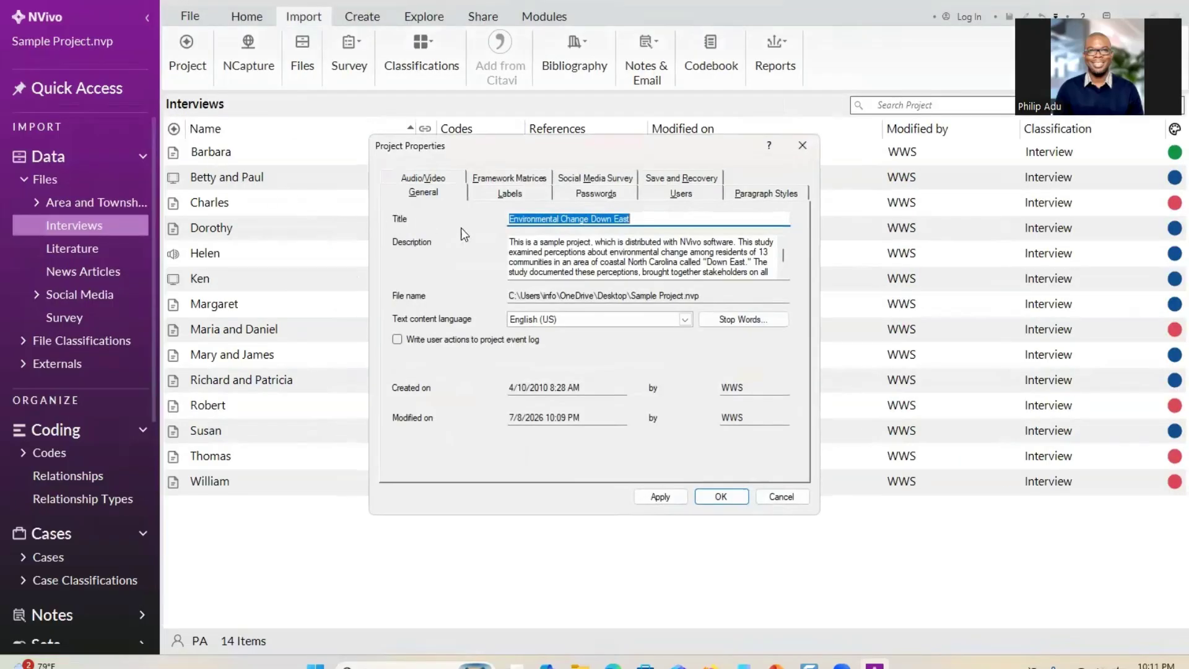
pyautogui.click(681, 193)
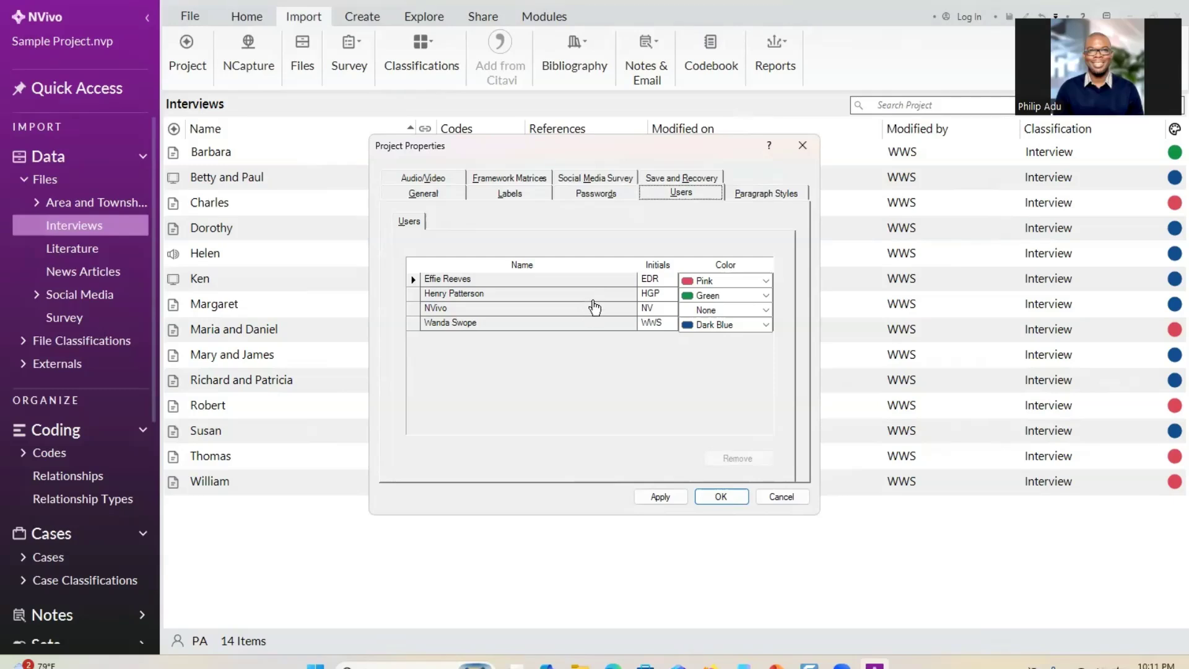
pyautogui.click(802, 146)
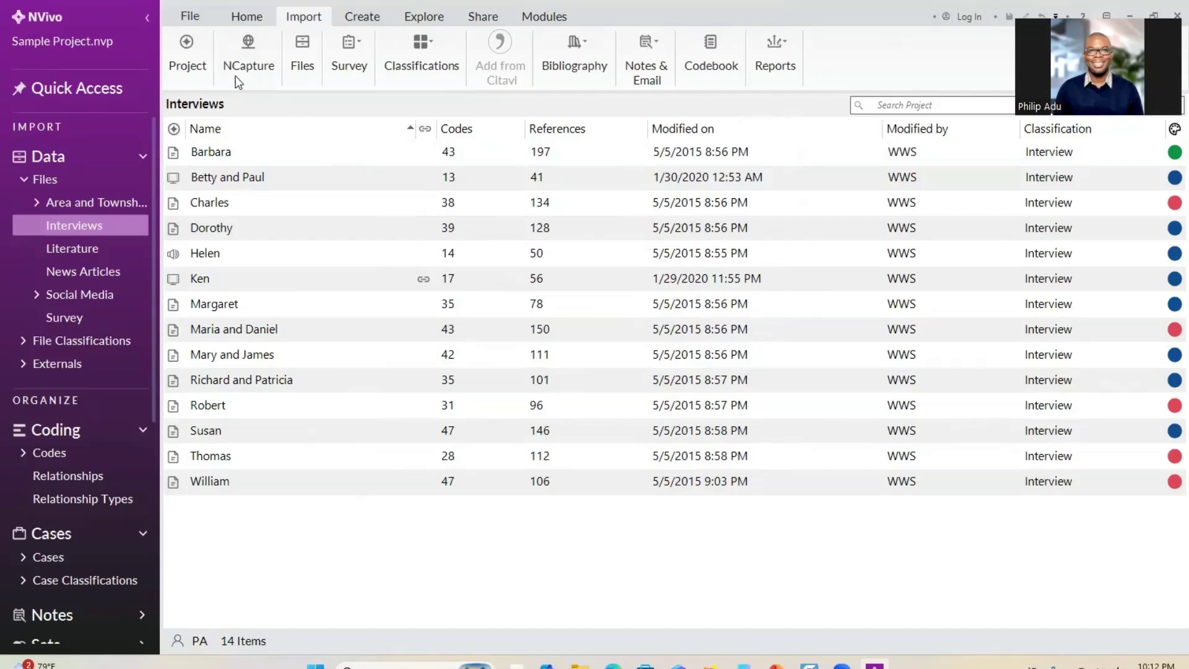
# Review the user profile name and initials in the application options and accept them as they are.
pyautogui.click(192, 17)
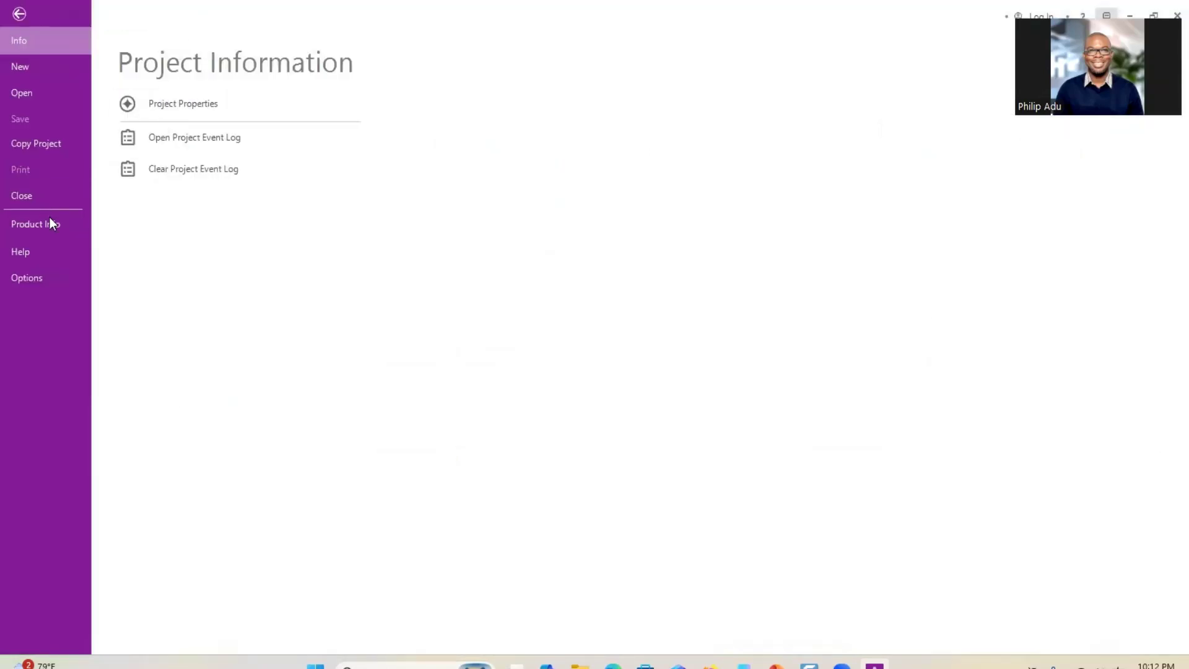
pyautogui.click(35, 277)
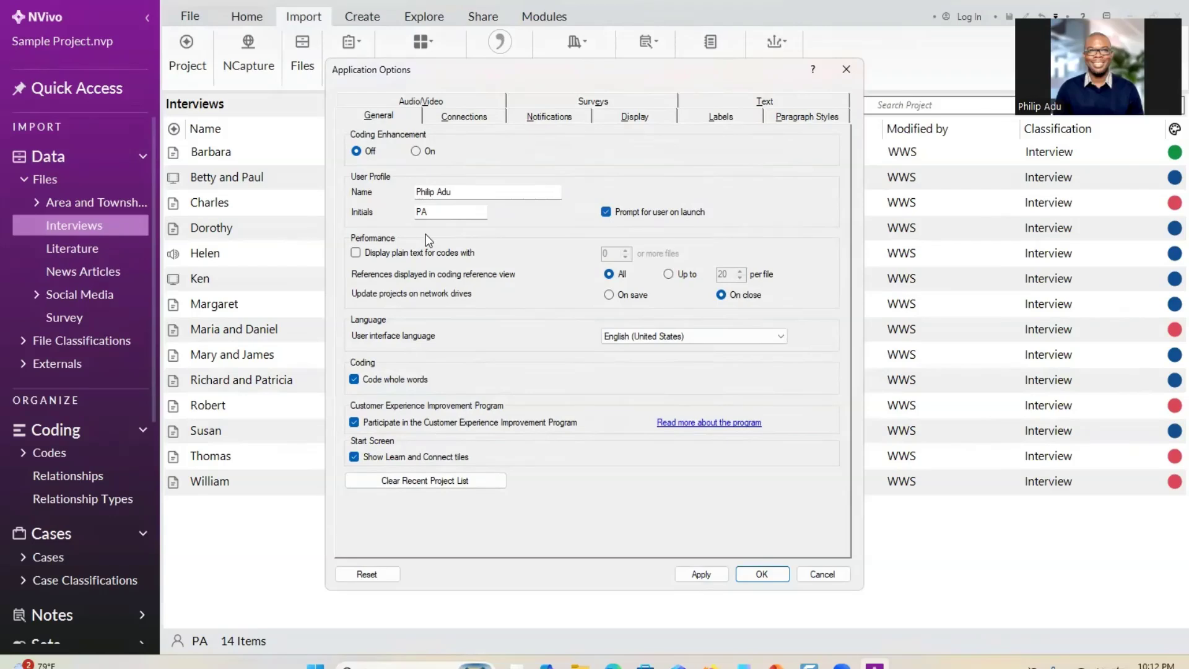
pyautogui.moveTo(439, 210); pyautogui.dragTo(417, 214)
pyautogui.moveTo(440, 215); pyautogui.dragTo(400, 193)
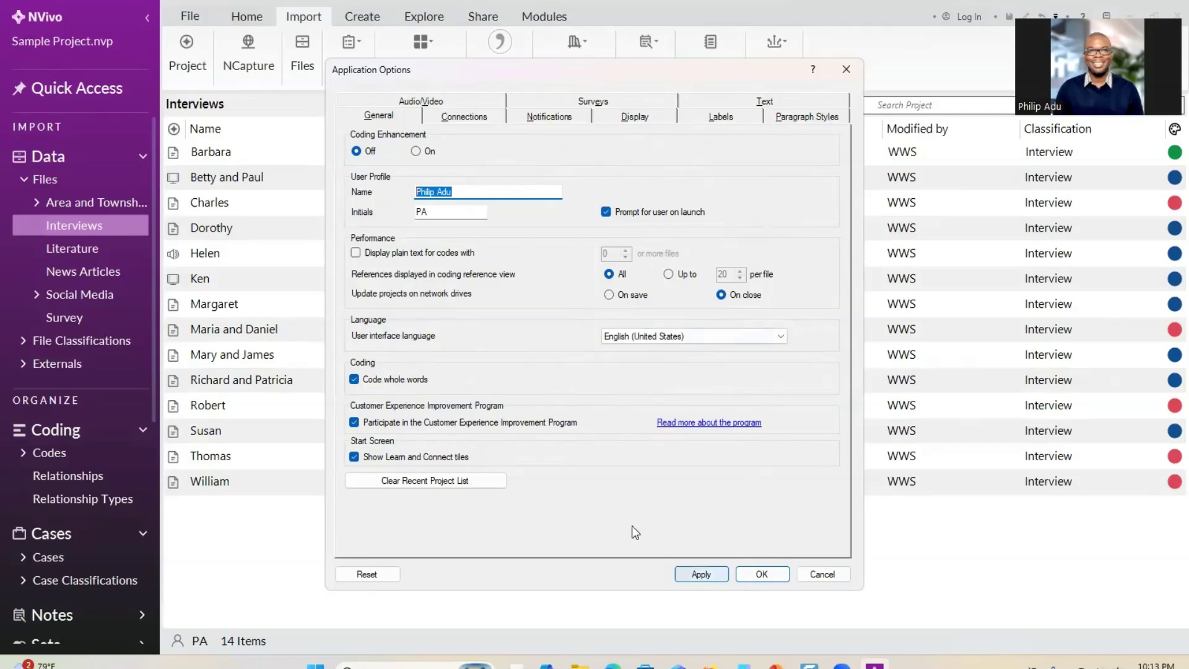
pyautogui.click(710, 575)
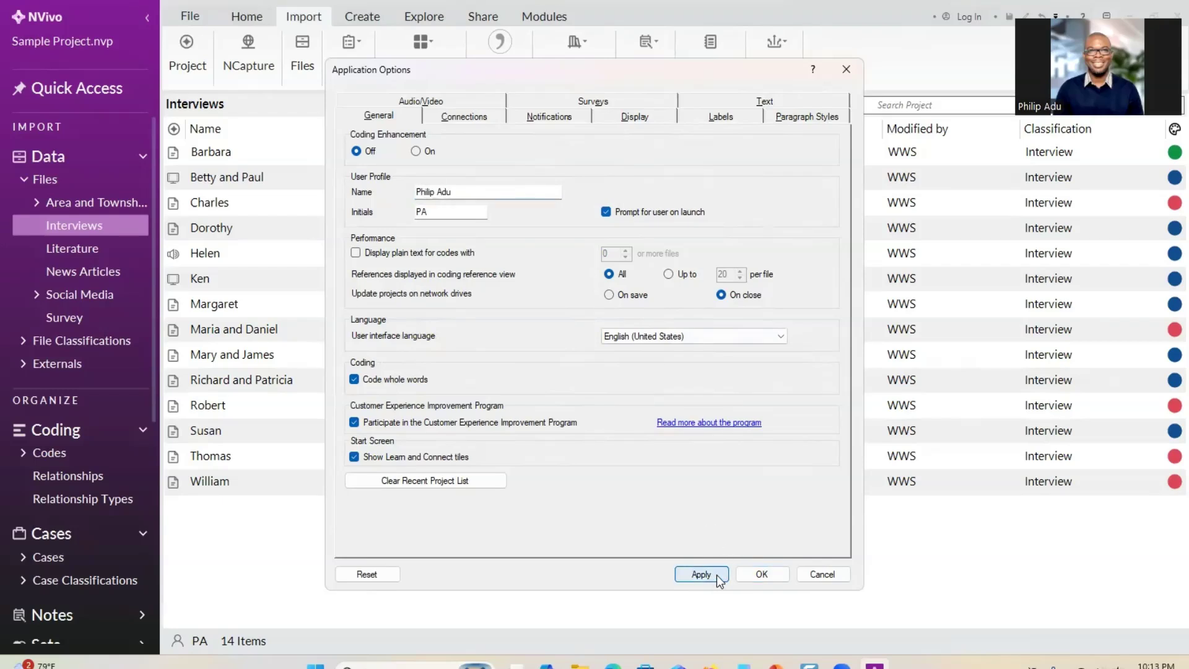
pyautogui.click(761, 576)
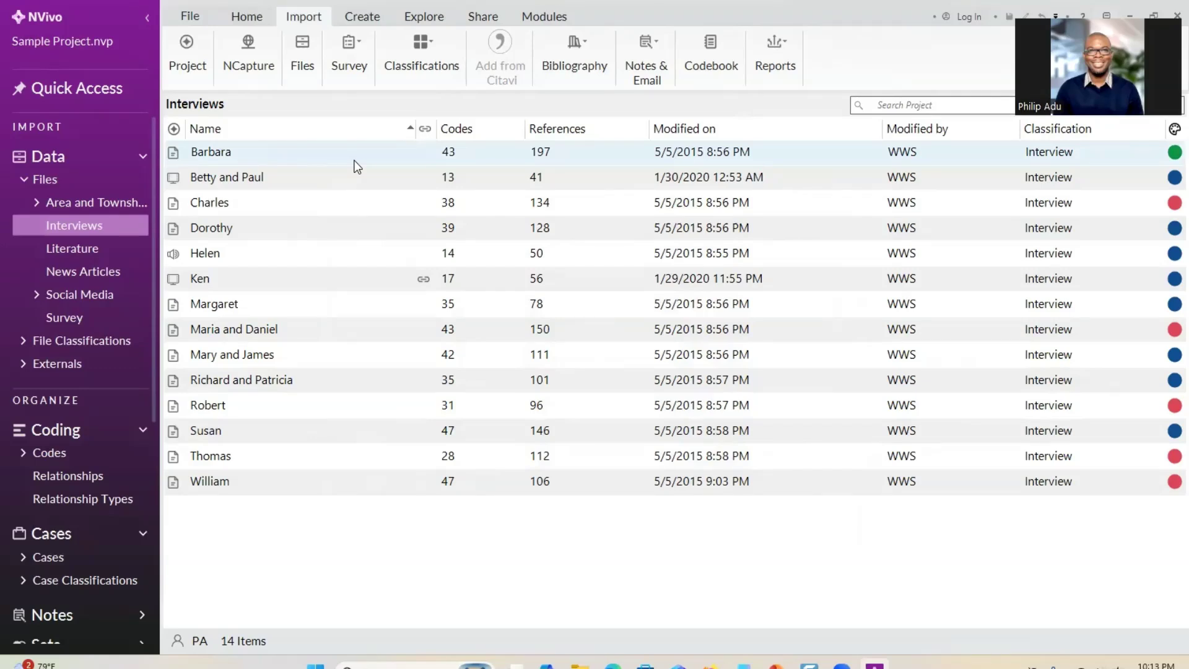
# Set up a Coding Comparison query with user EDR in group A and user HGP in group B.
pyautogui.click(24, 179)
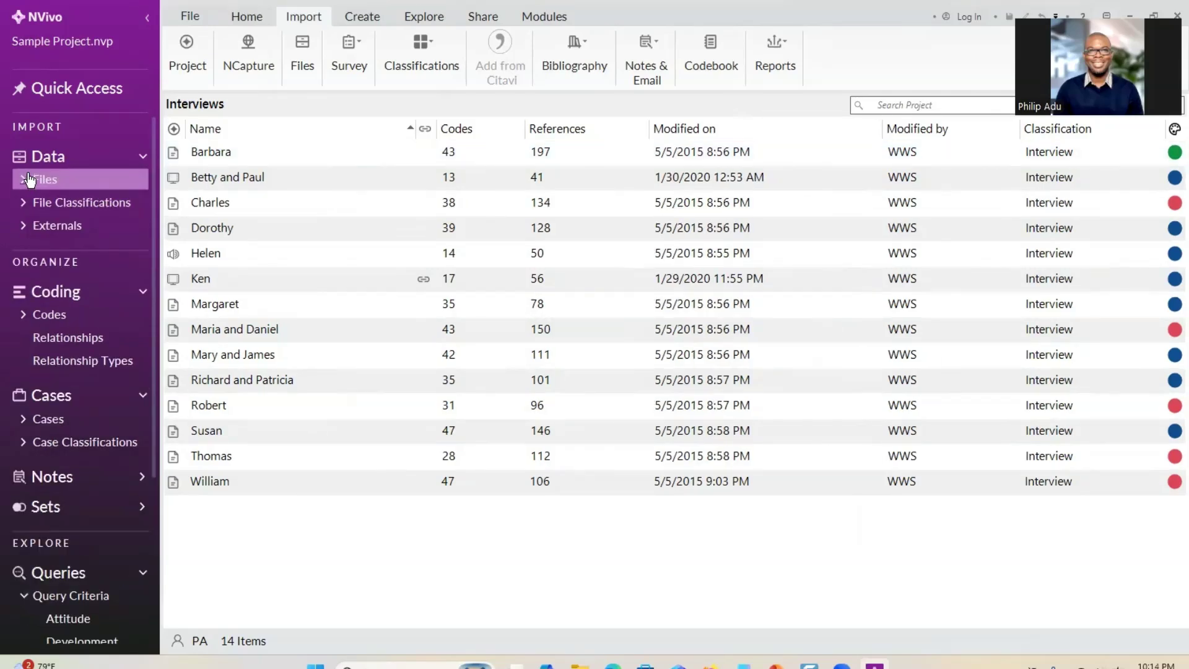
pyautogui.click(436, 15)
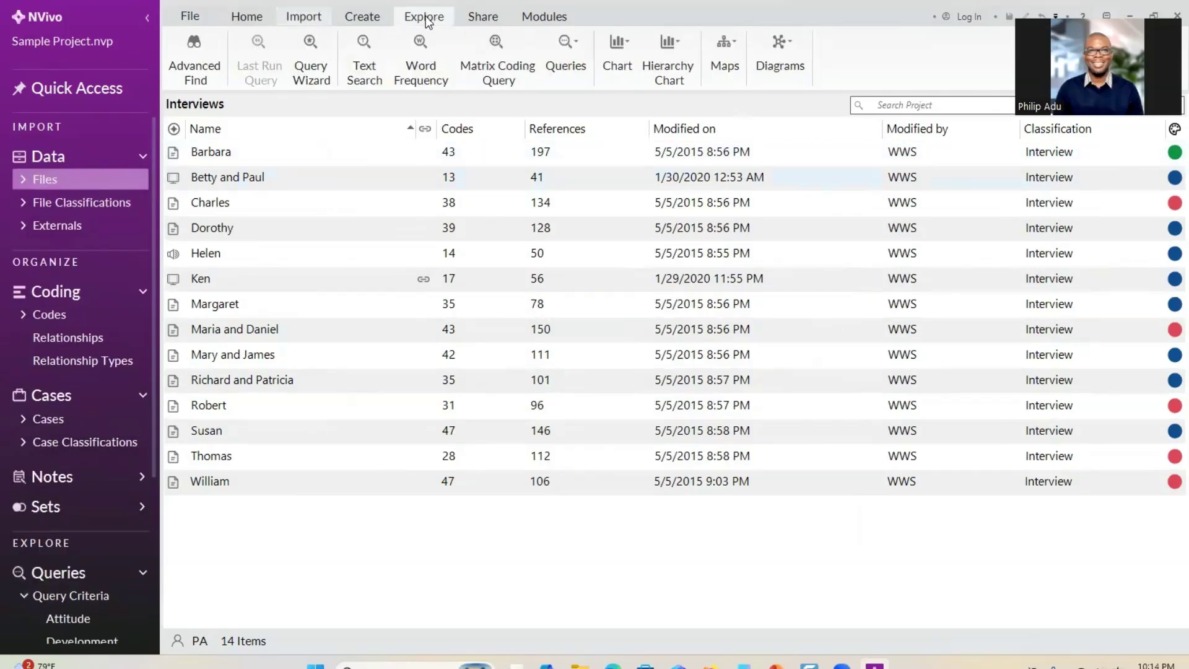
pyautogui.click(580, 73)
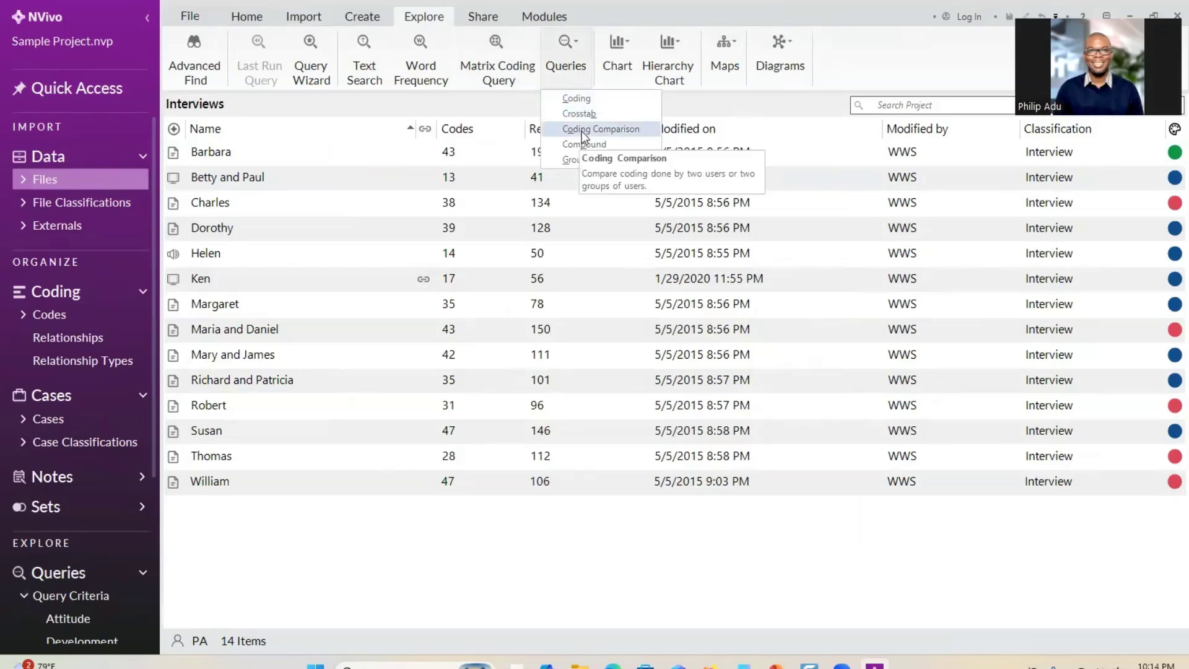
pyautogui.click(608, 129)
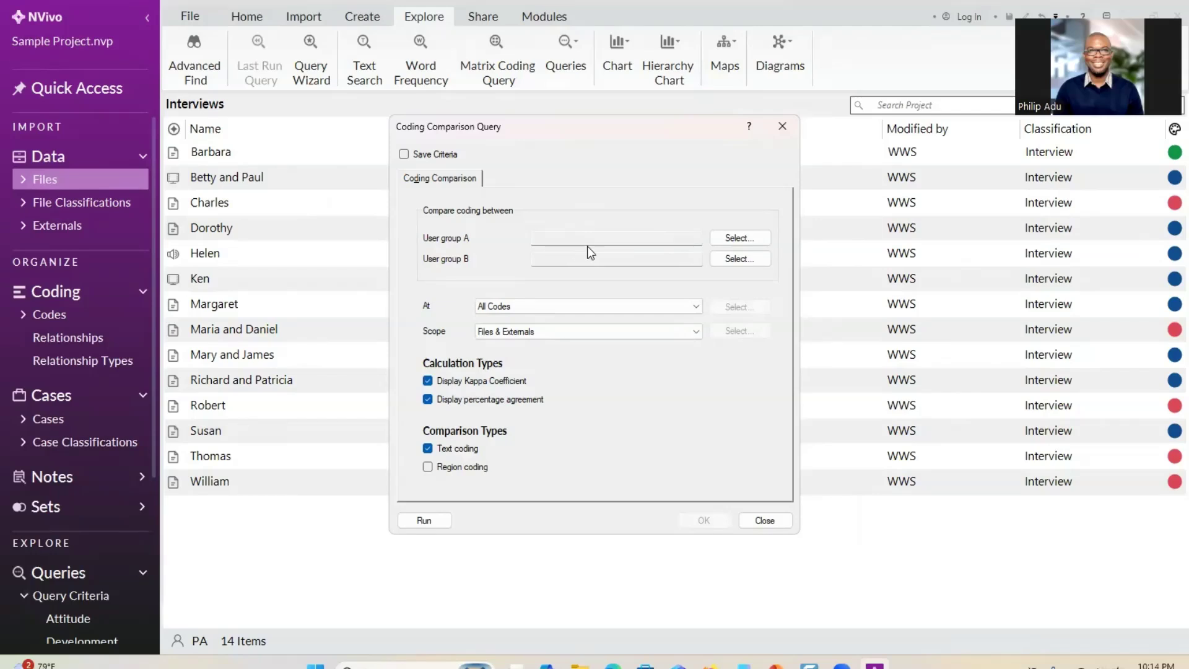
pyautogui.click(721, 239)
pyautogui.click(510, 238)
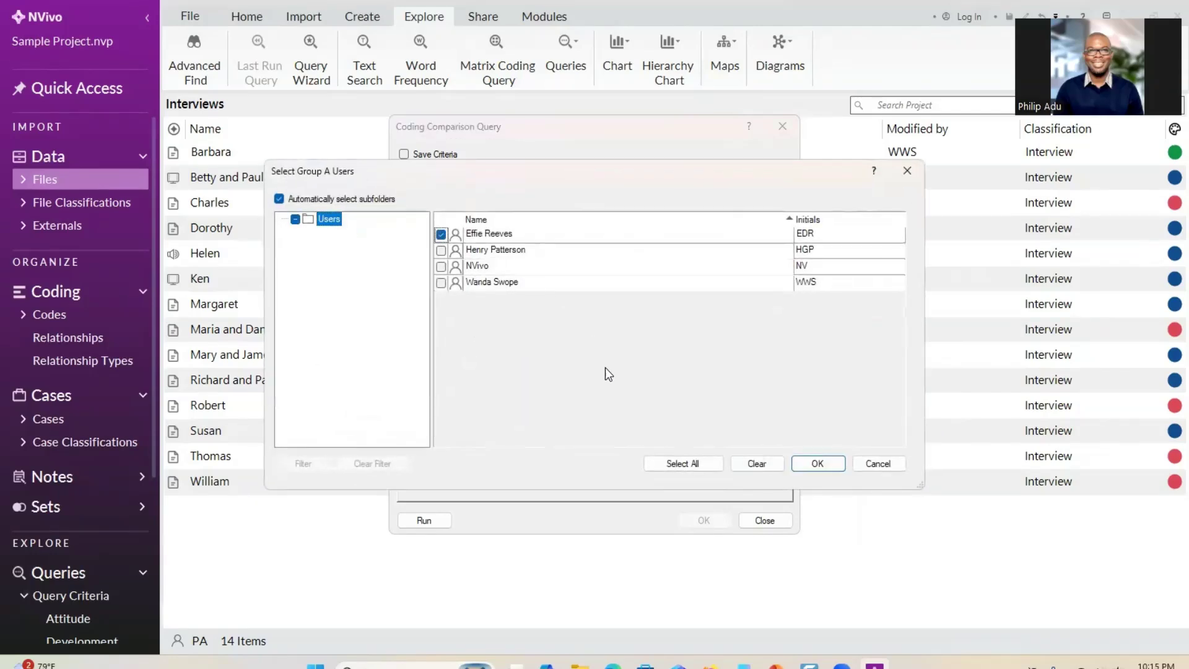
pyautogui.click(817, 464)
pyautogui.click(730, 258)
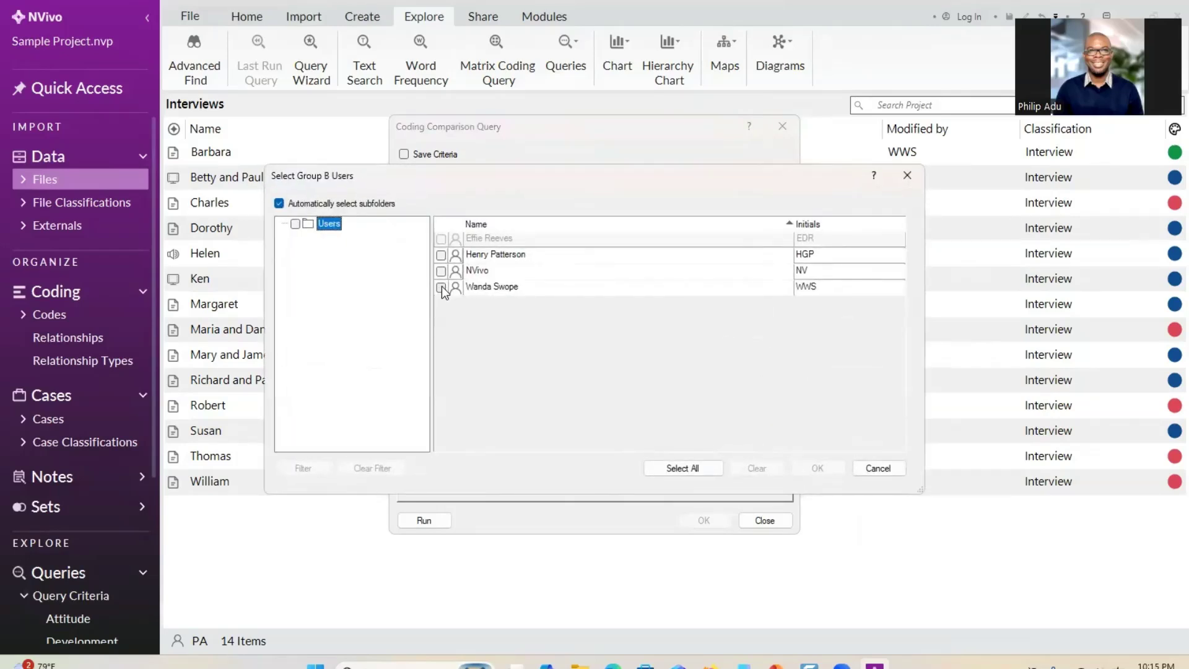
pyautogui.click(441, 255)
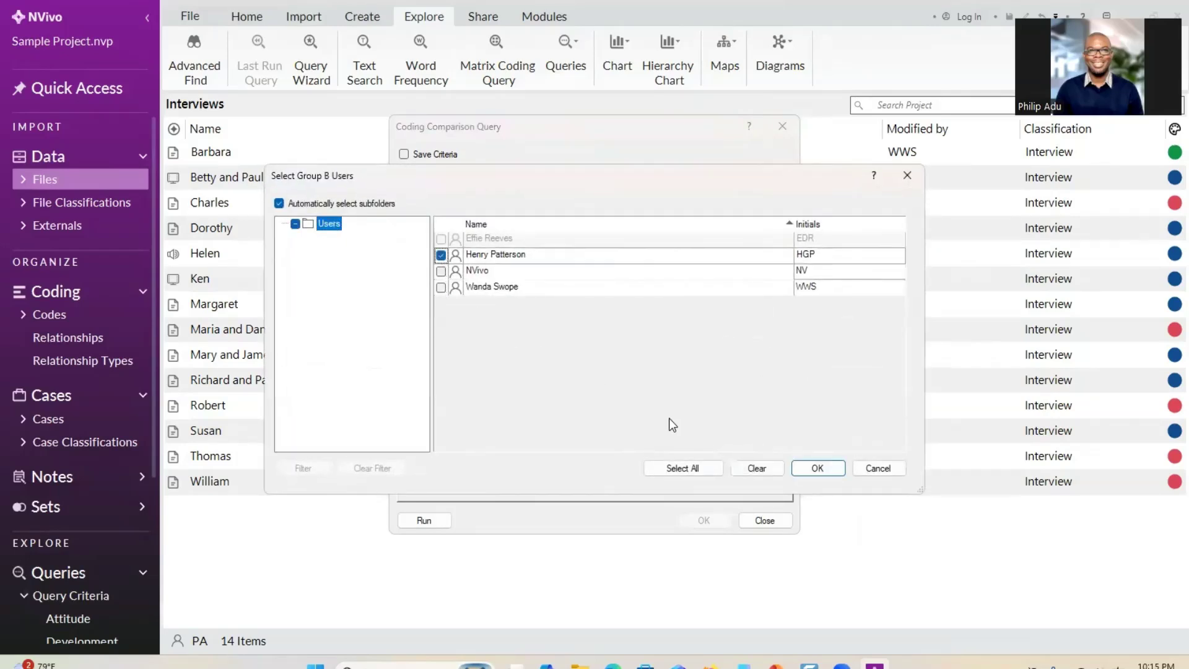
pyautogui.click(817, 468)
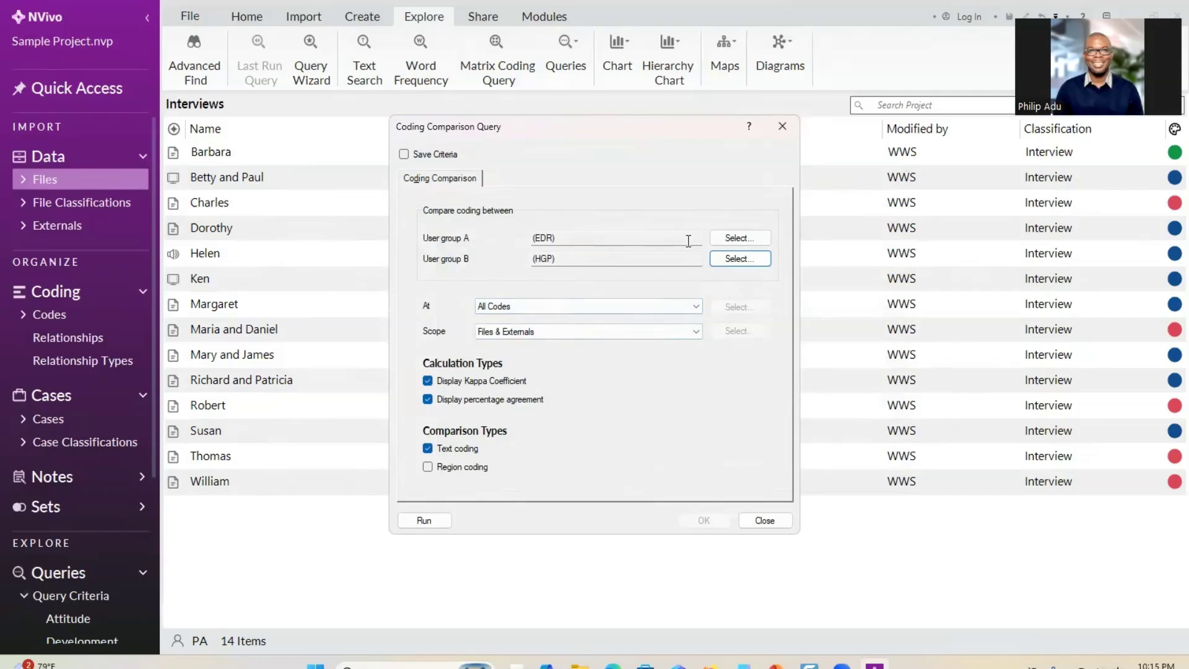
# Add user WWS to group A and user NV to group B, and close the query without running it.
pyautogui.click(727, 240)
pyautogui.click(441, 287)
pyautogui.click(817, 468)
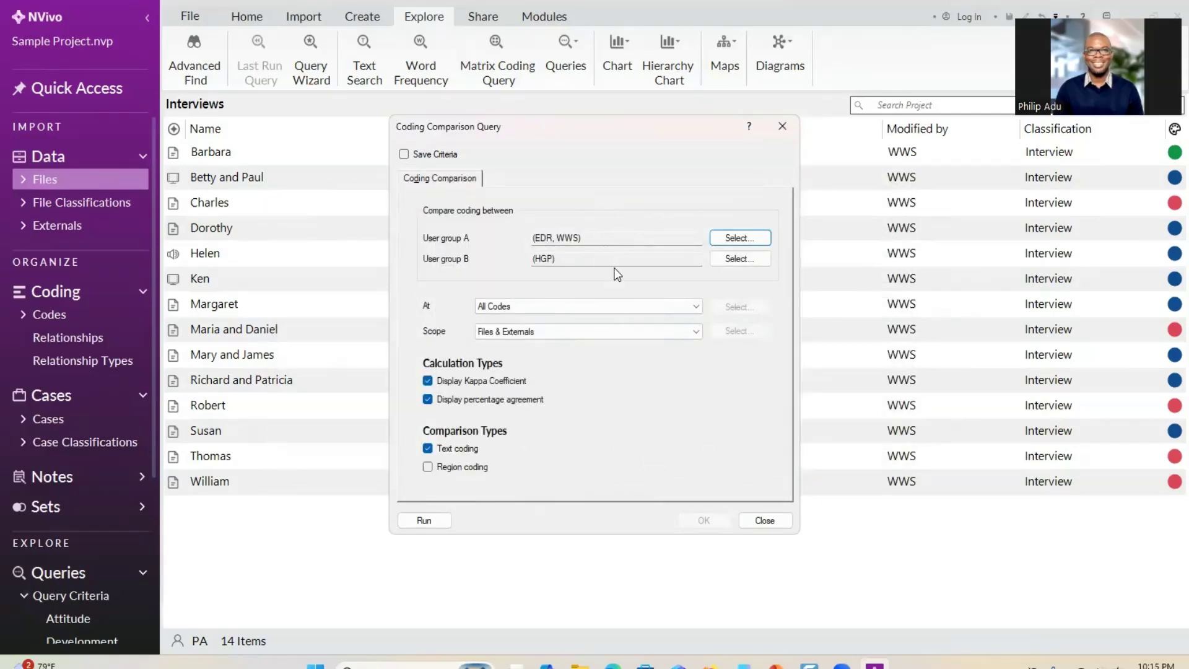
pyautogui.click(735, 259)
pyautogui.click(441, 271)
pyautogui.click(817, 468)
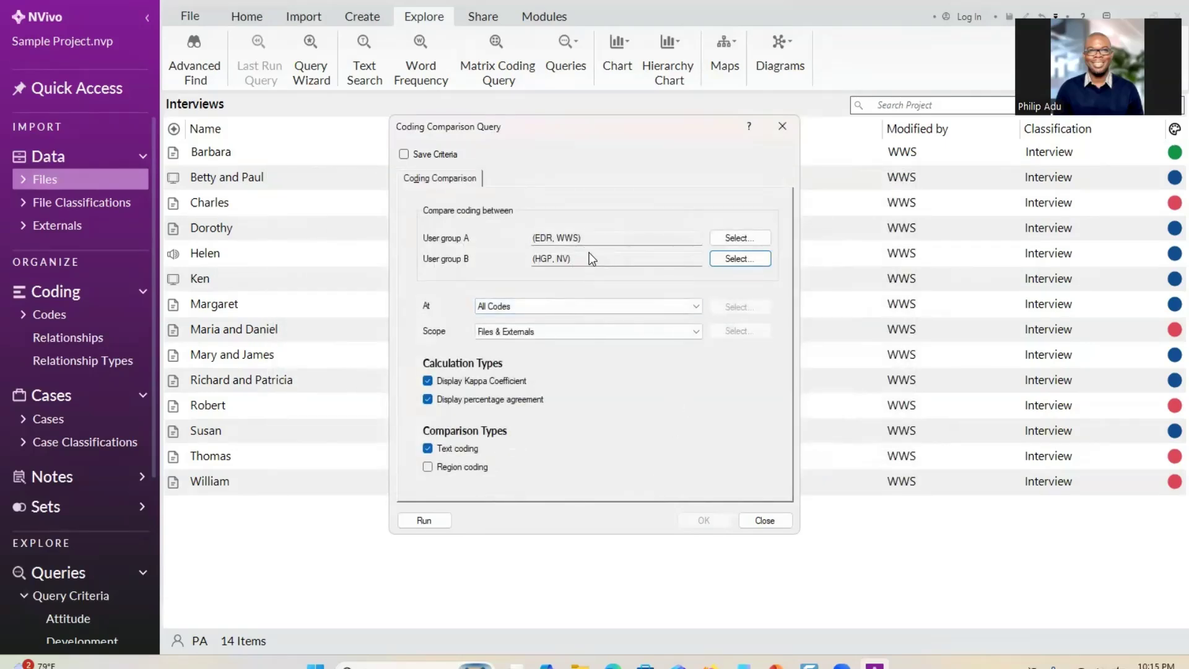
pyautogui.click(782, 128)
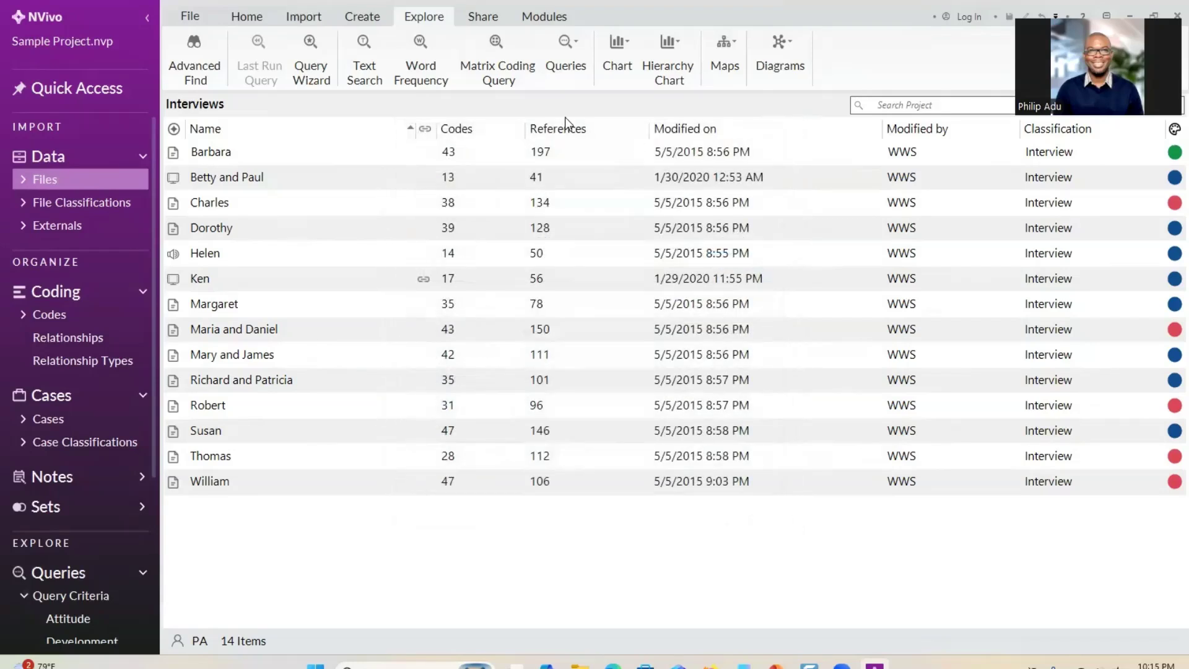
# Start a new Coding Comparison query with user EDR in group A and user HGP in group B.
pyautogui.click(572, 66)
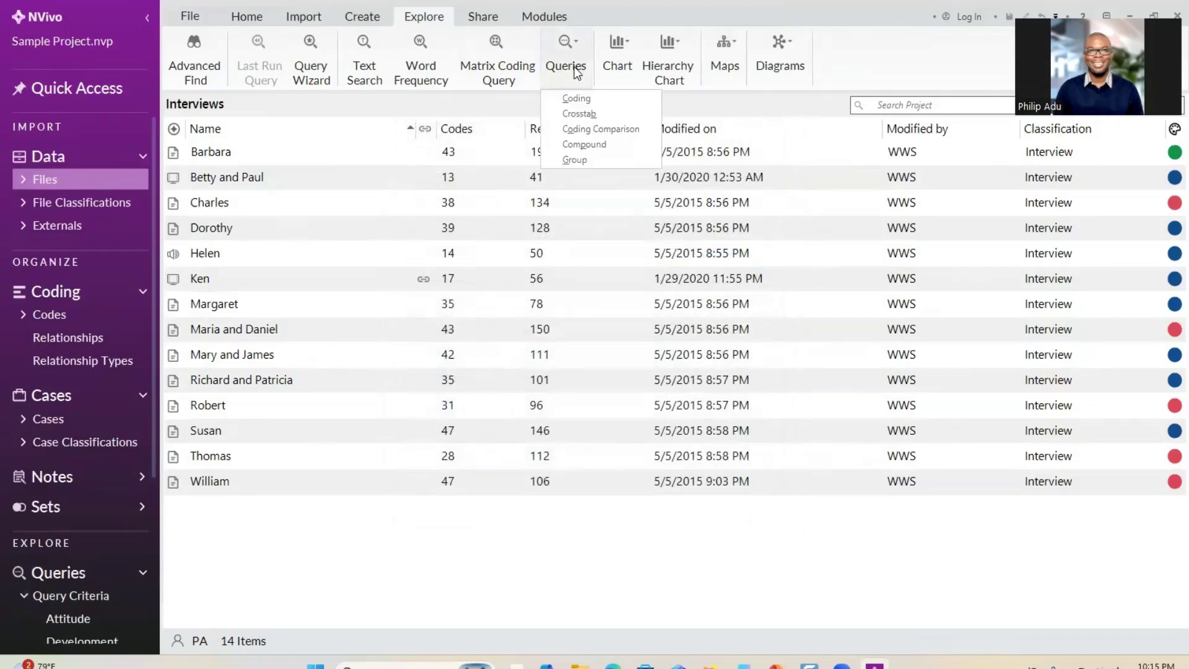
pyautogui.click(570, 129)
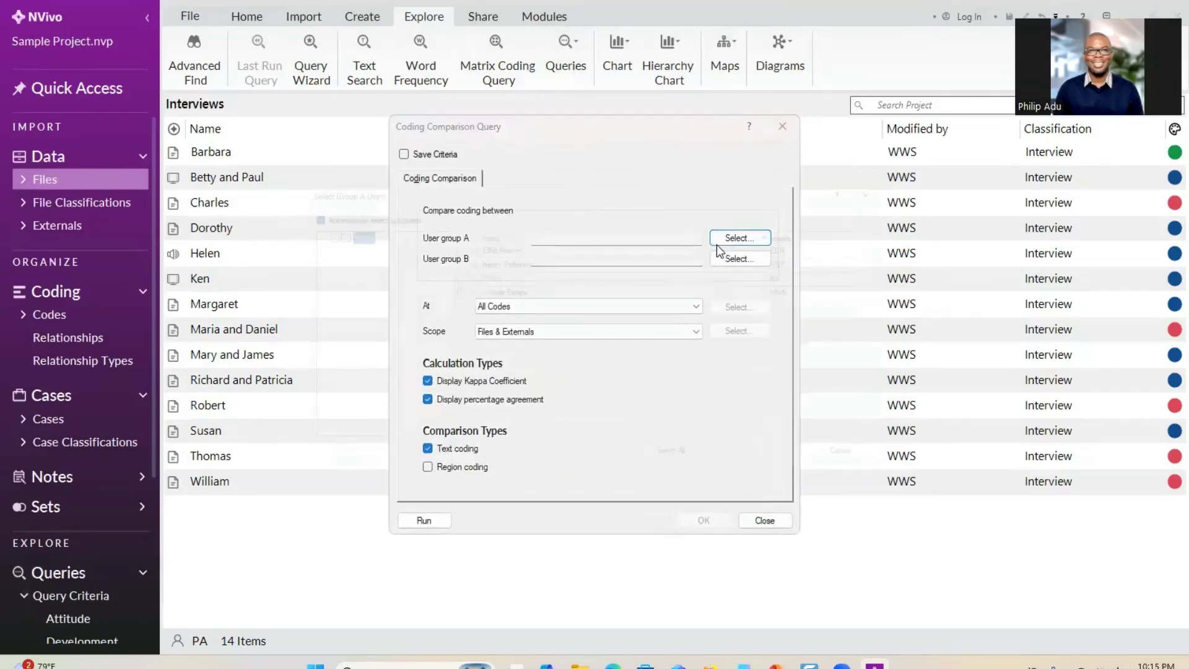
pyautogui.click(717, 242)
pyautogui.click(441, 239)
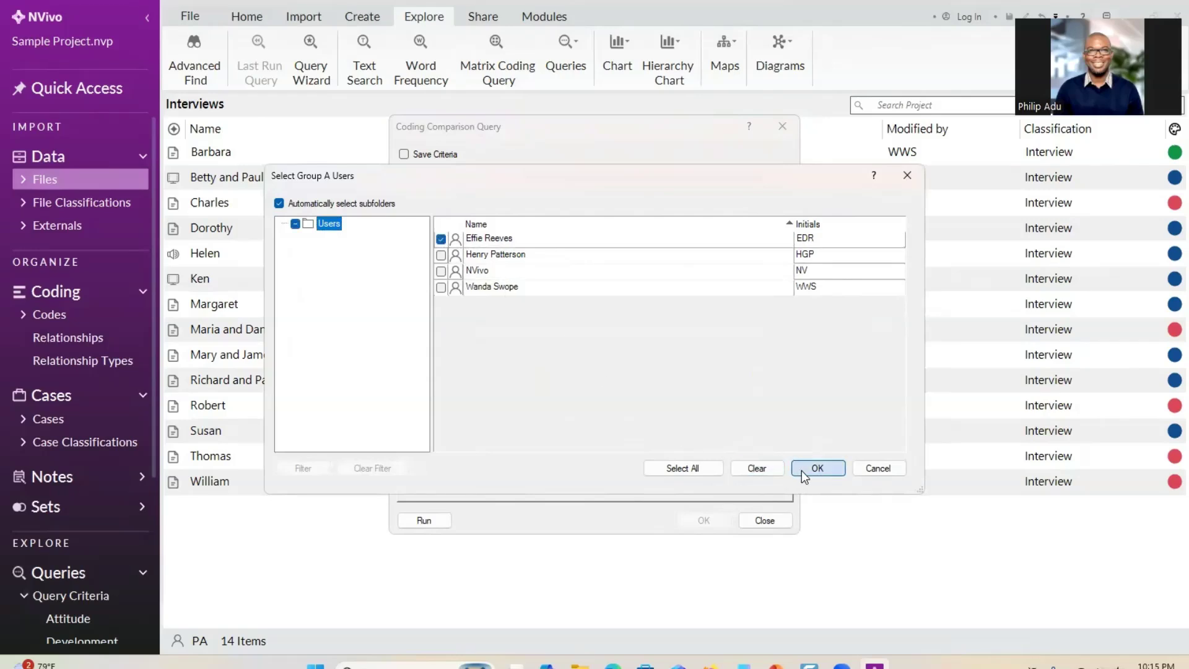
pyautogui.click(802, 469)
pyautogui.click(738, 259)
pyautogui.click(441, 255)
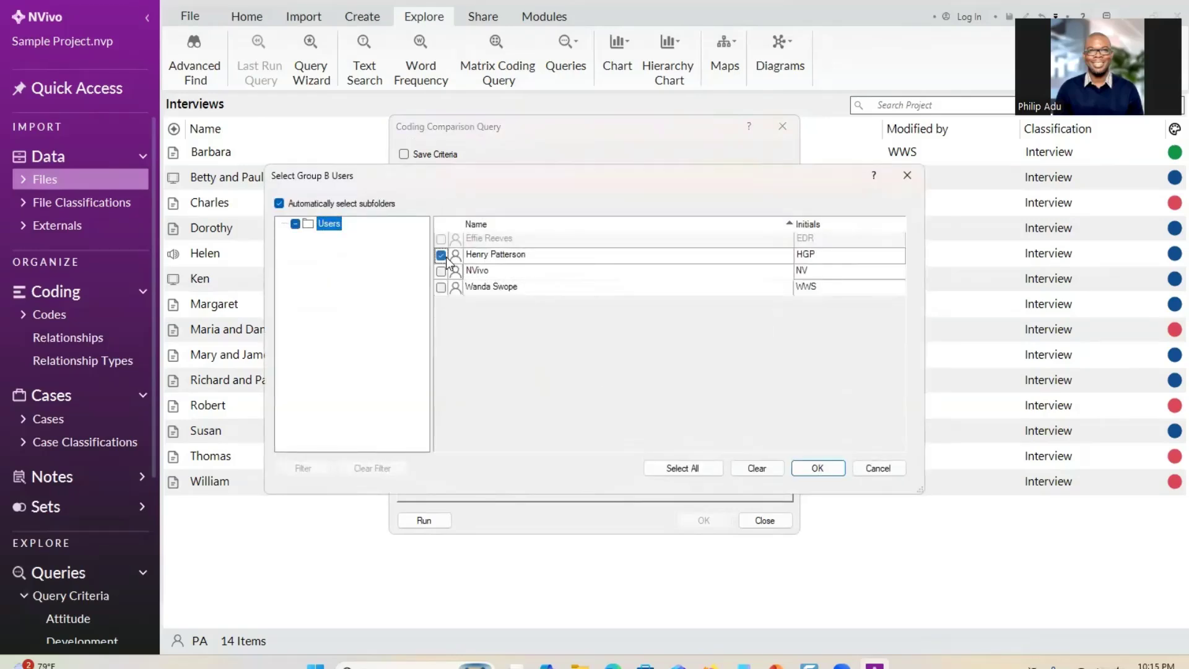
pyautogui.click(816, 468)
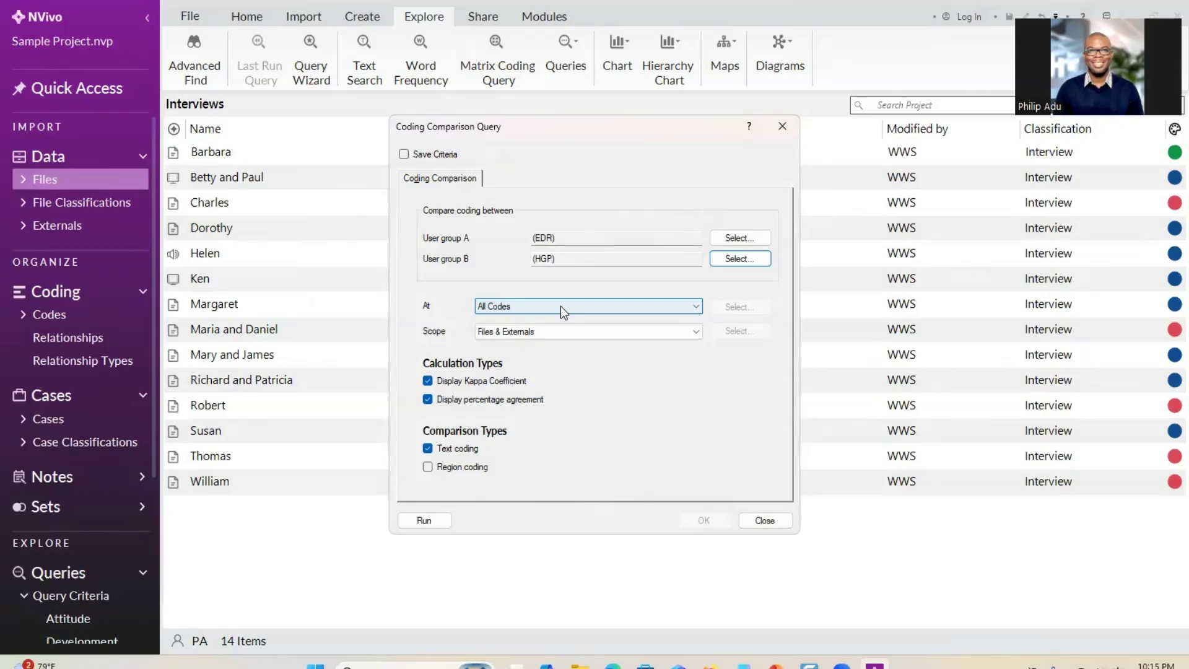
# Restrict the comparison to the selected codes Agriculture, Fishing or aquaculture, Jobs and cost of living, and Tourism under Economy.
pyautogui.click(601, 306)
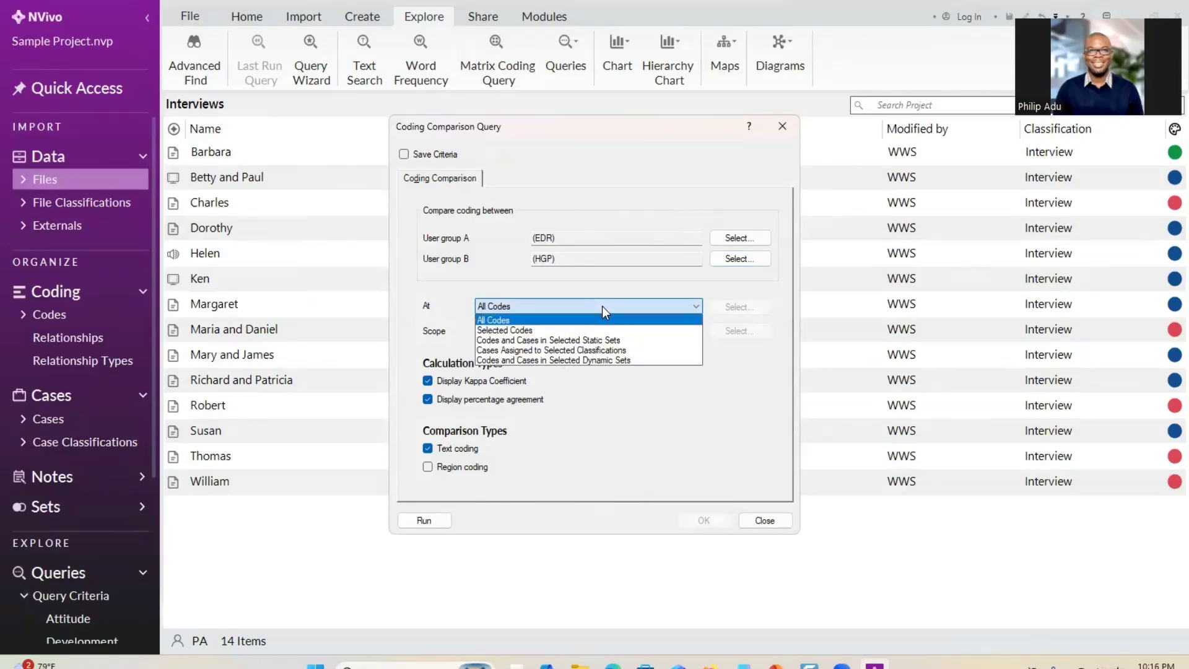
pyautogui.click(568, 330)
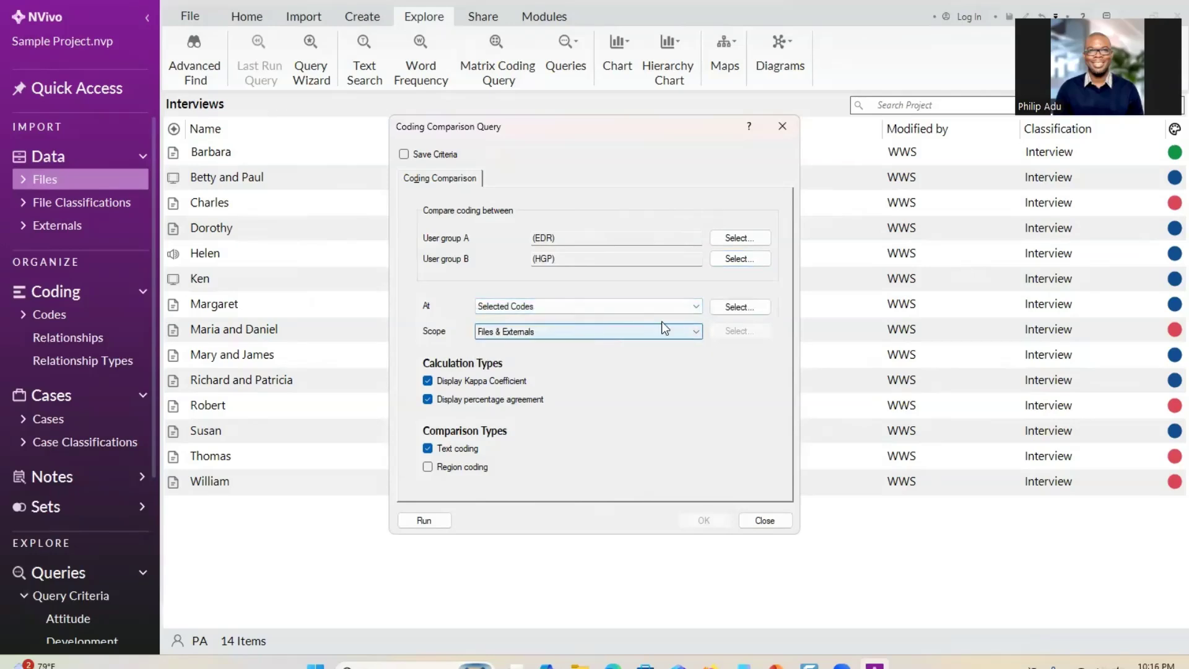
pyautogui.click(723, 307)
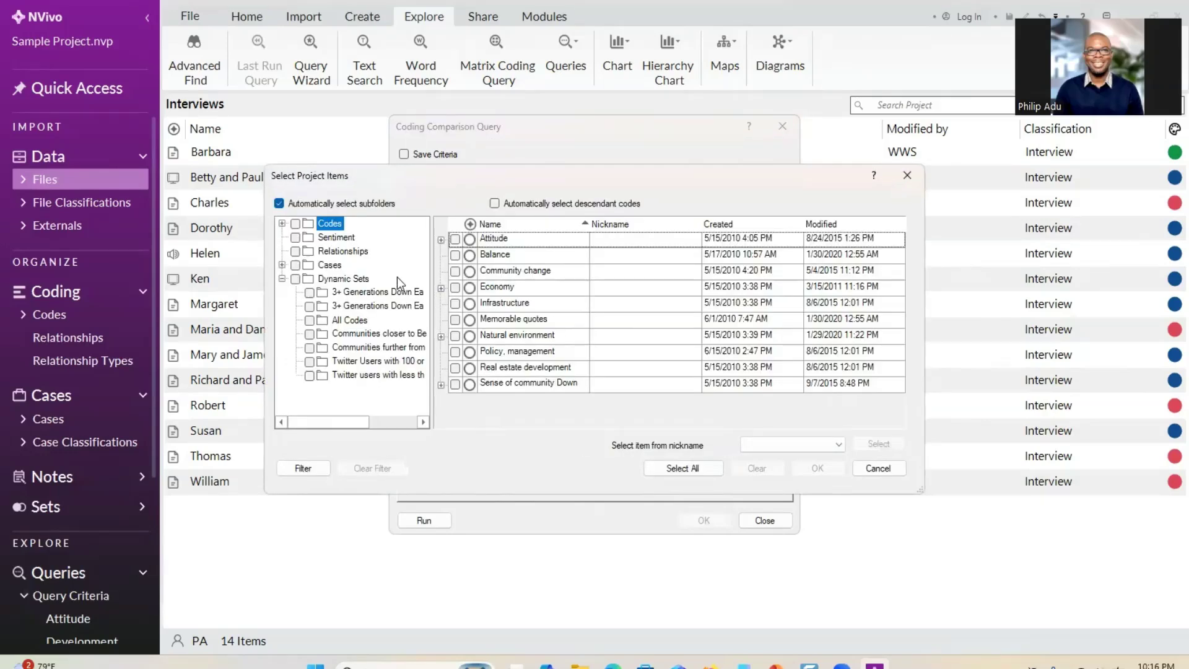
pyautogui.click(440, 287)
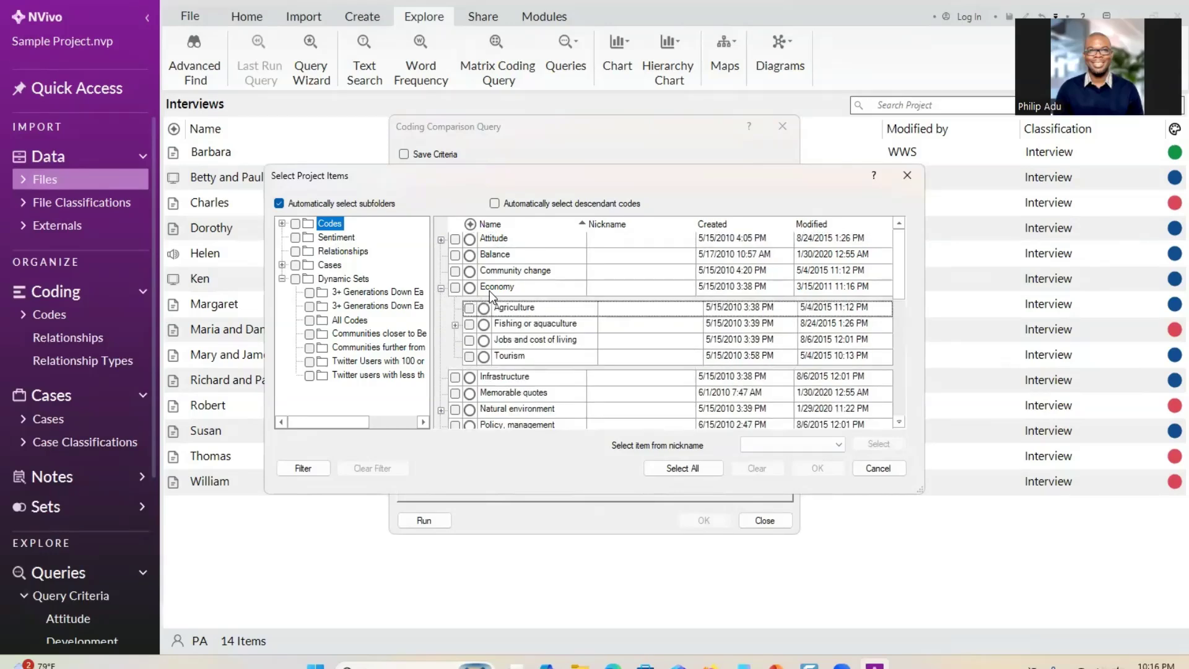
pyautogui.click(468, 308)
pyautogui.click(469, 324)
pyautogui.click(469, 341)
pyautogui.click(469, 356)
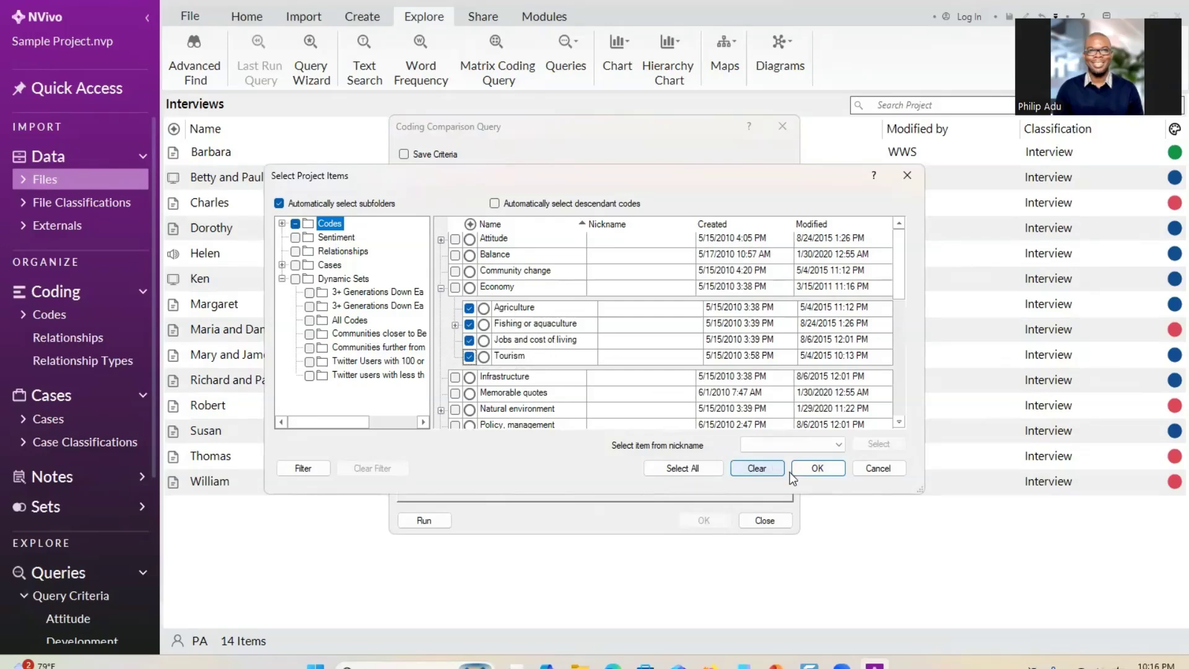
pyautogui.click(817, 468)
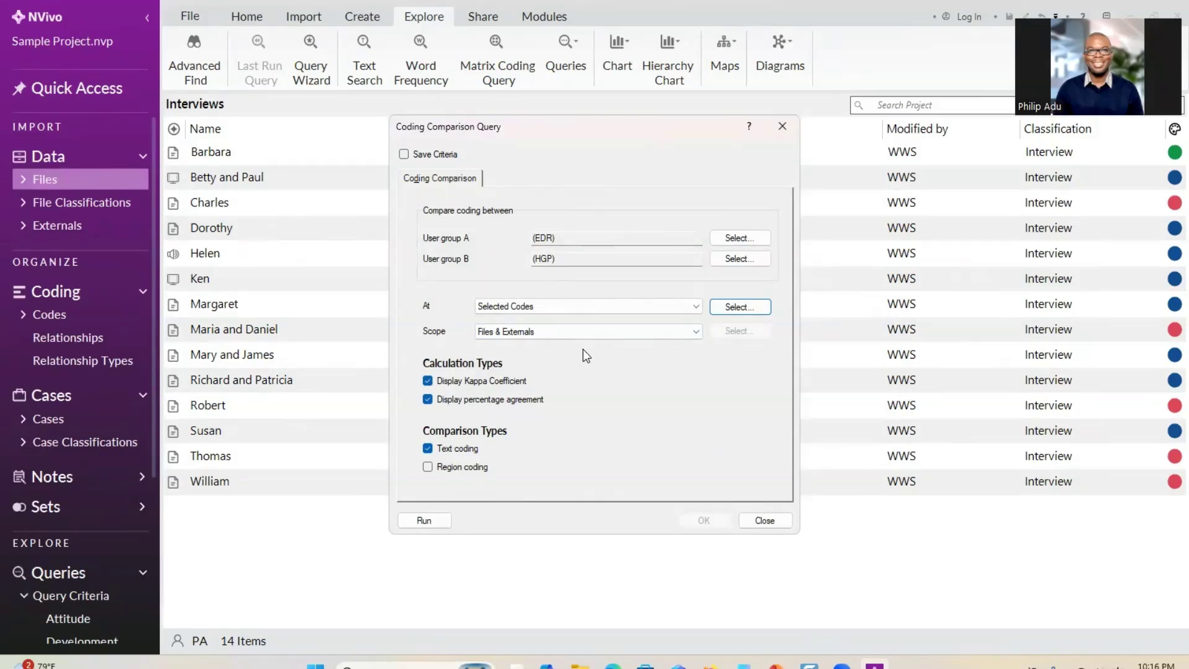
# Set the query scope to selected items, choosing only the Thomas file from the Interviews folder.
pyautogui.click(638, 338)
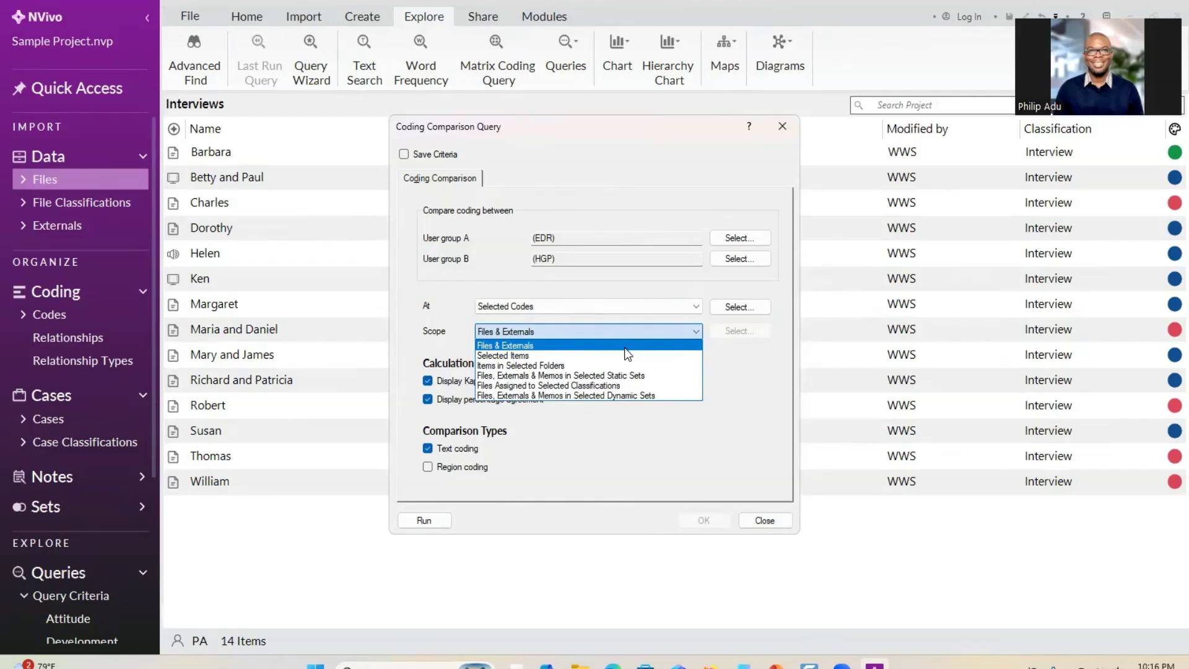
pyautogui.click(564, 340)
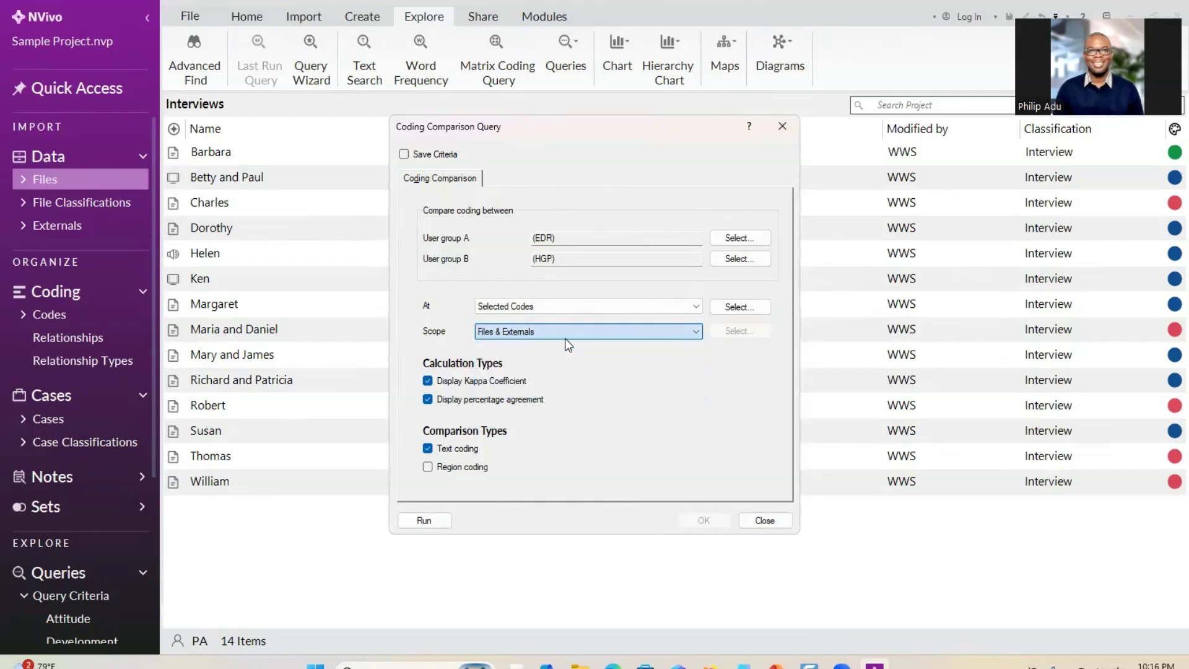
pyautogui.click(544, 331)
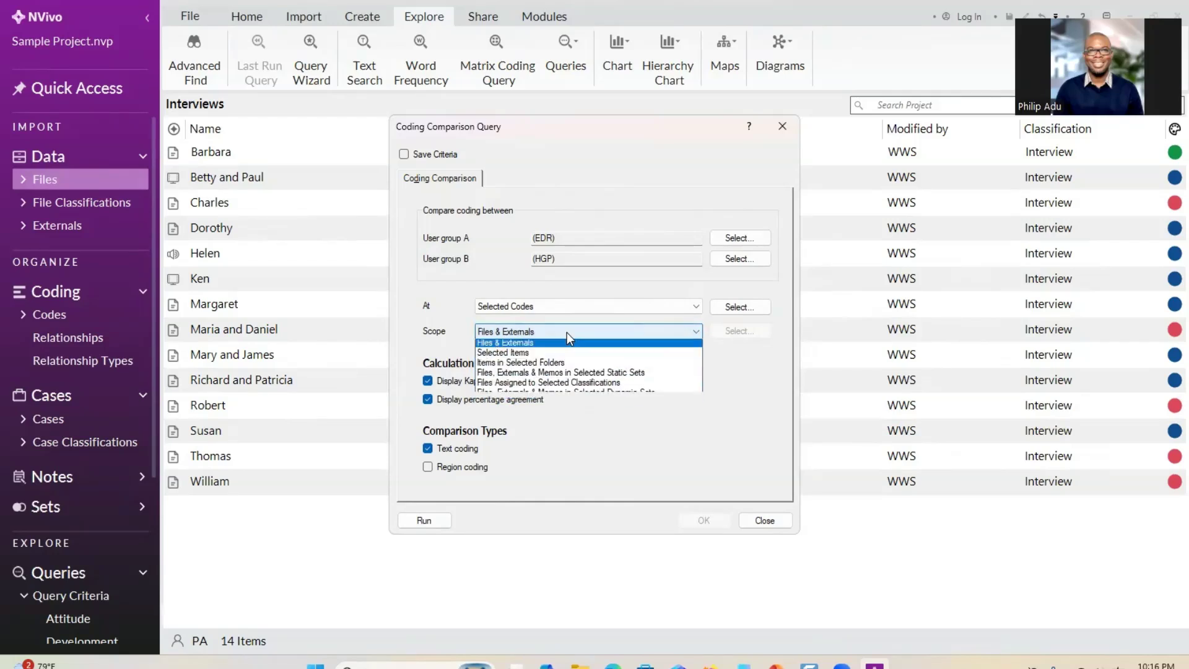
pyautogui.click(530, 355)
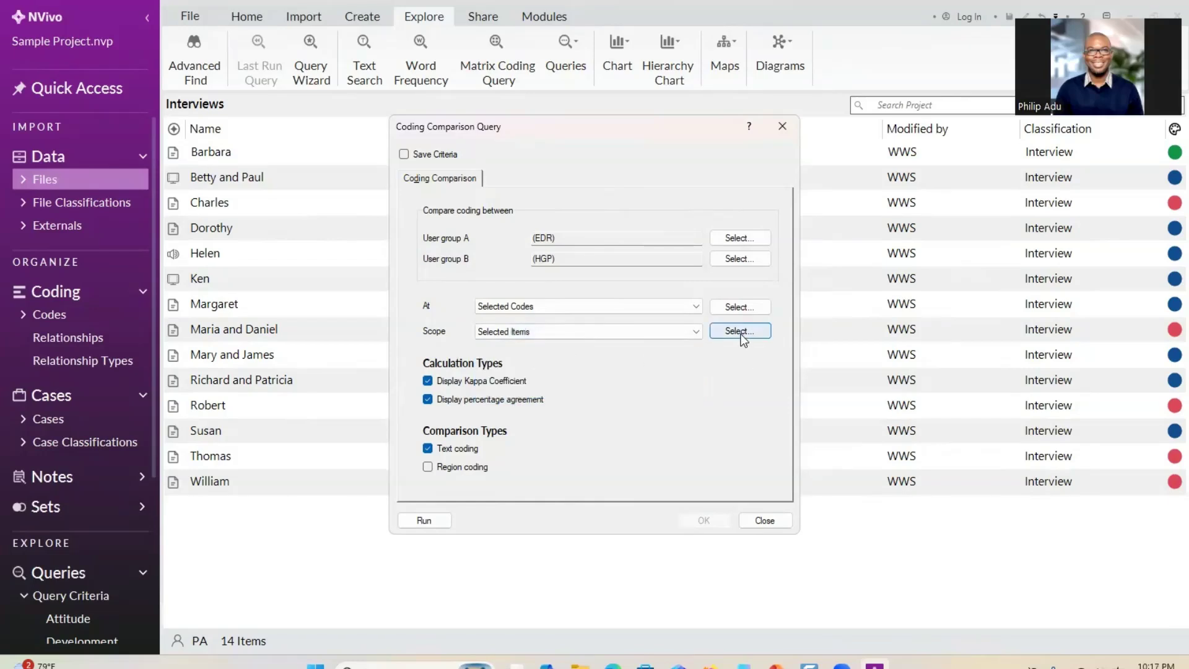
pyautogui.click(741, 332)
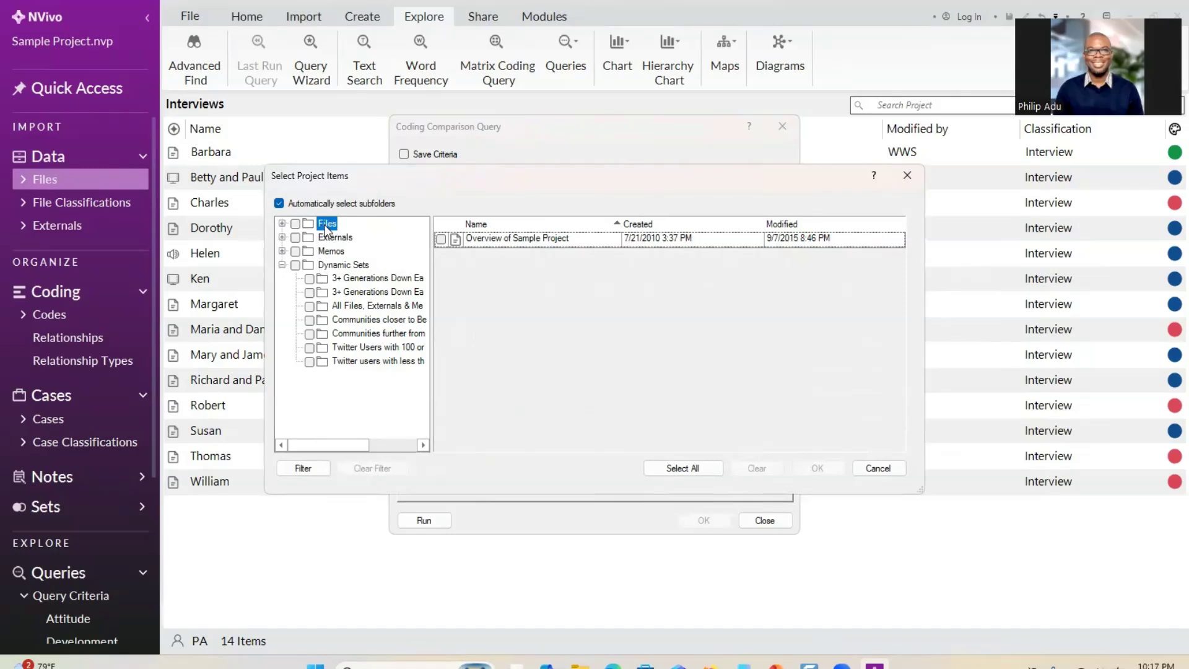
pyautogui.click(281, 225)
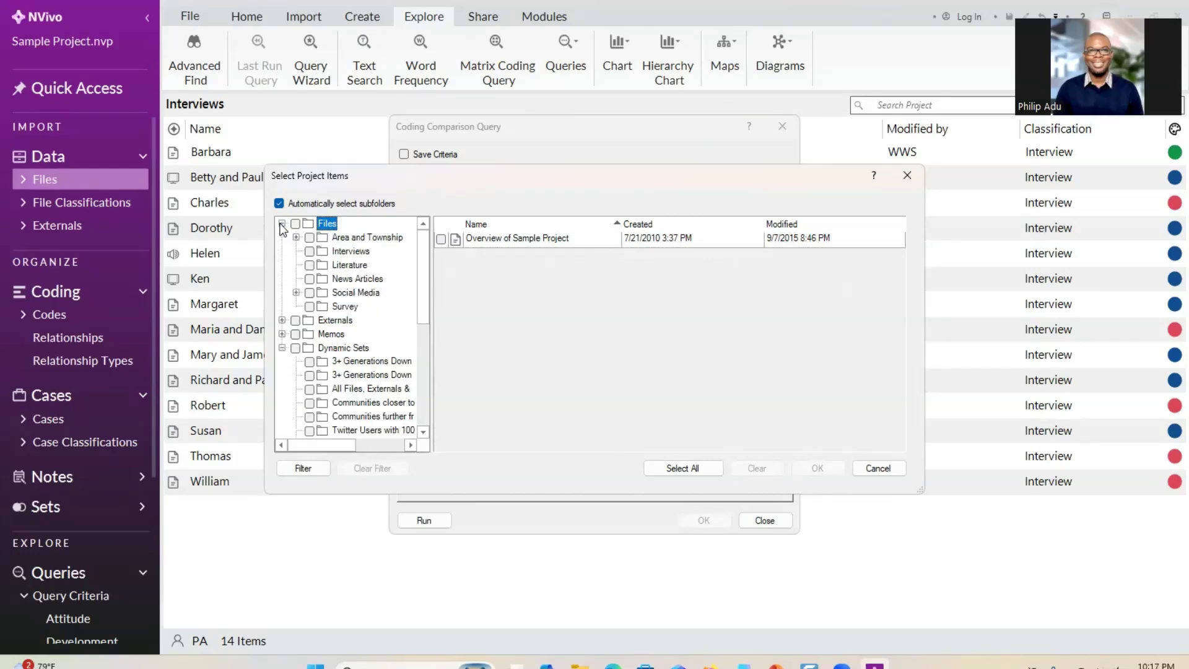
pyautogui.click(352, 251)
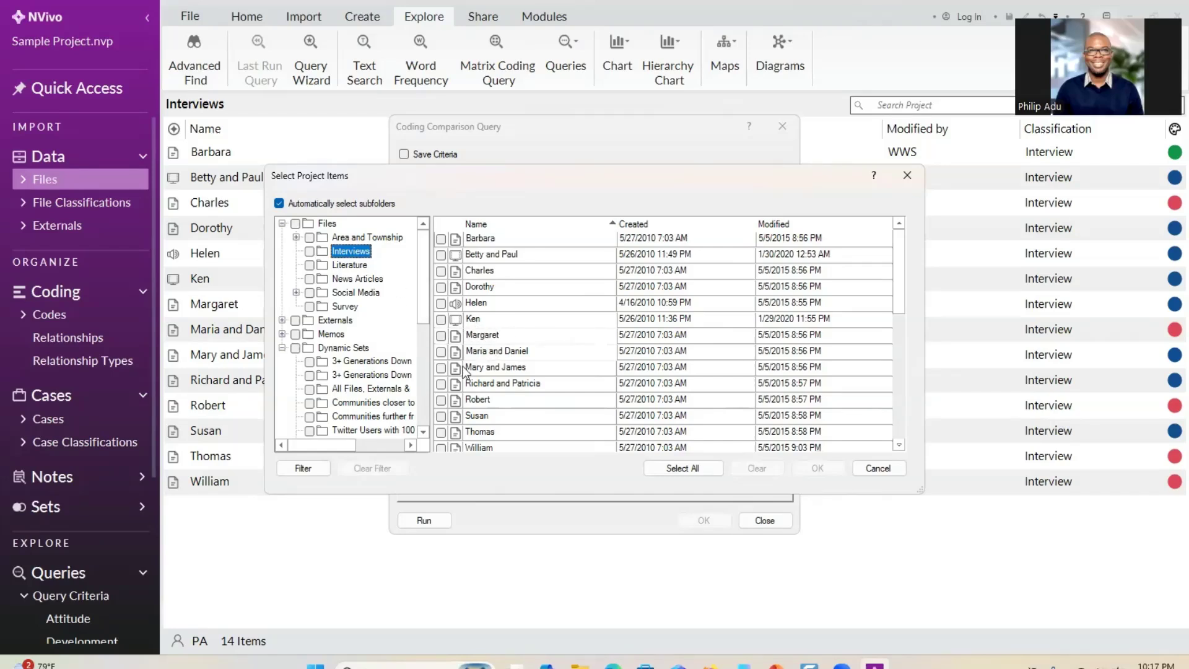
pyautogui.scroll(-1, 519, 408)
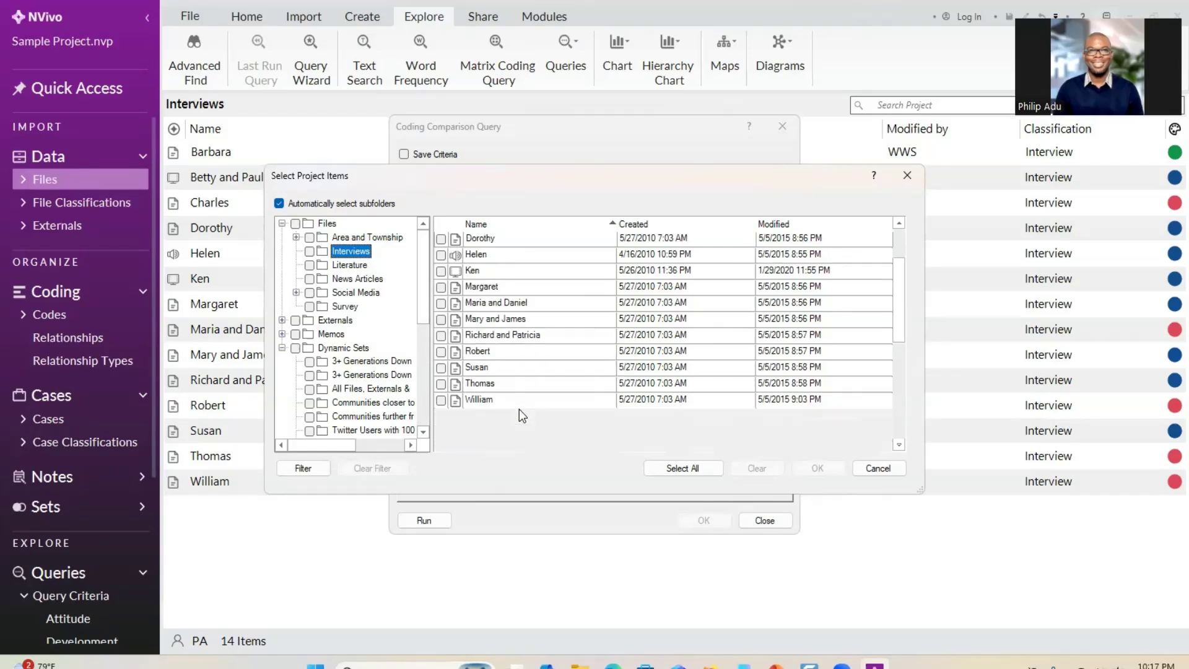
pyautogui.click(440, 384)
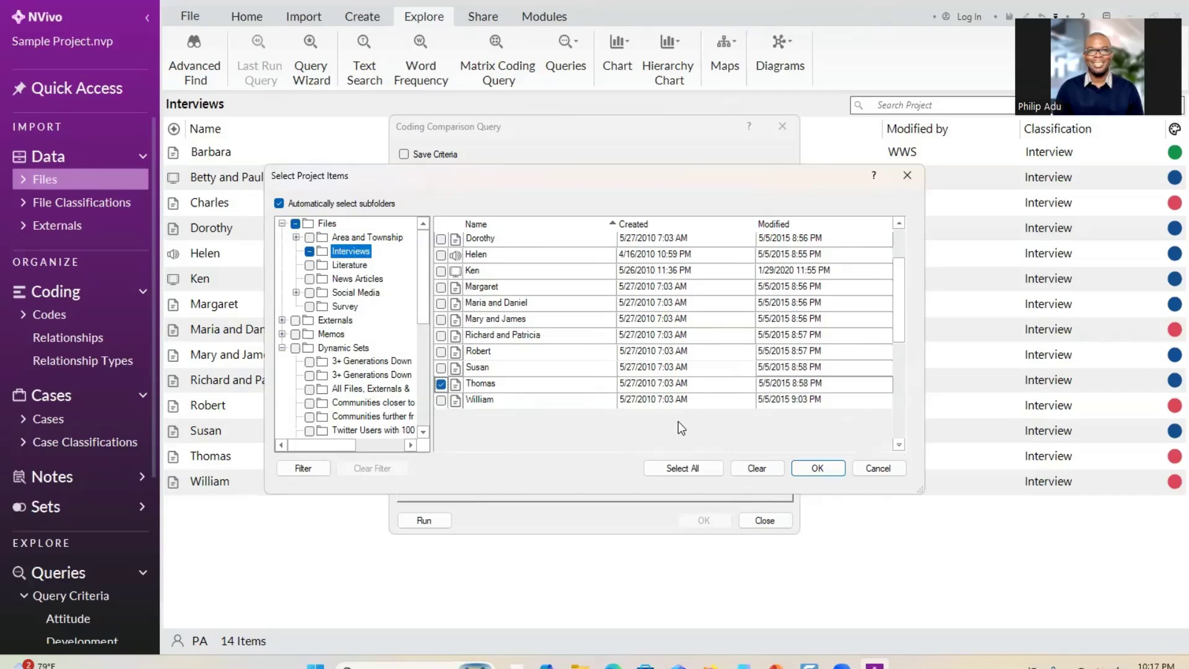
pyautogui.click(817, 468)
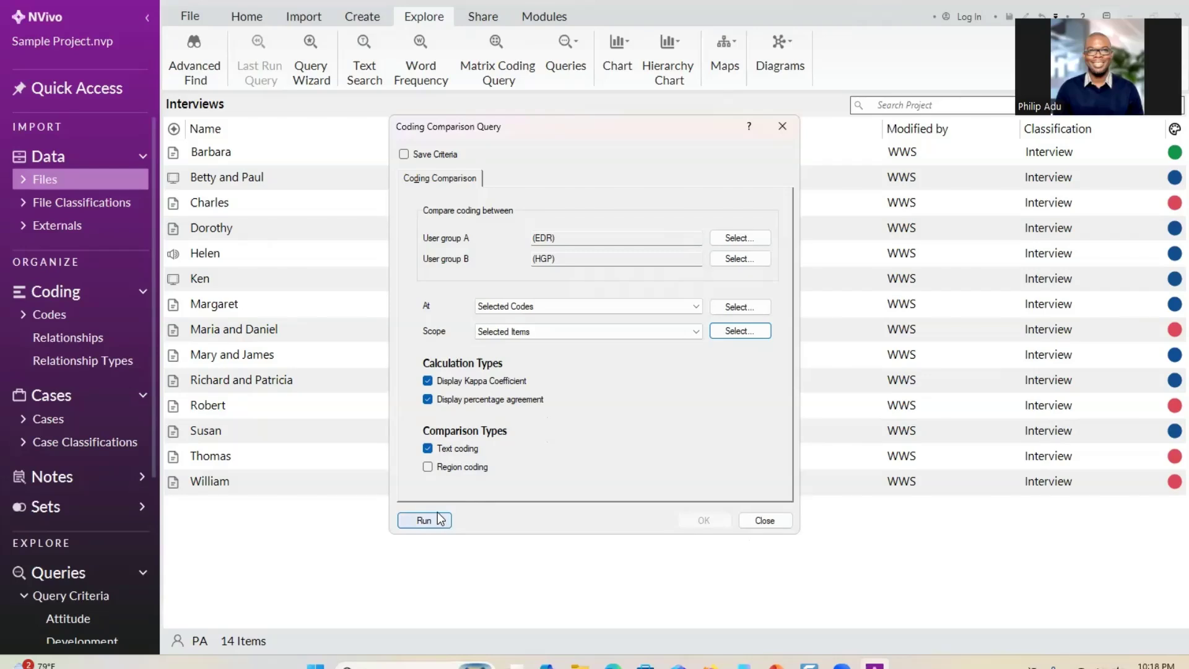
# Save the query criteria under the name "Intercoder R1" and run the query.
pyautogui.click(404, 155)
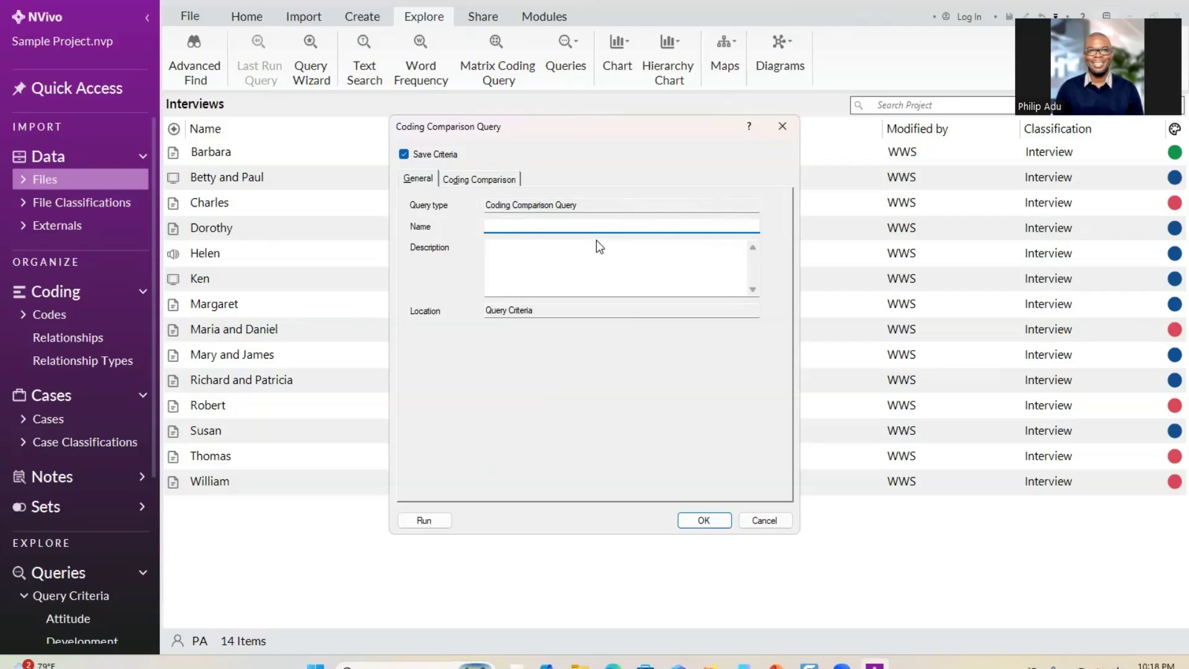
pyautogui.write('Intercoder R1')
pyautogui.click(425, 520)
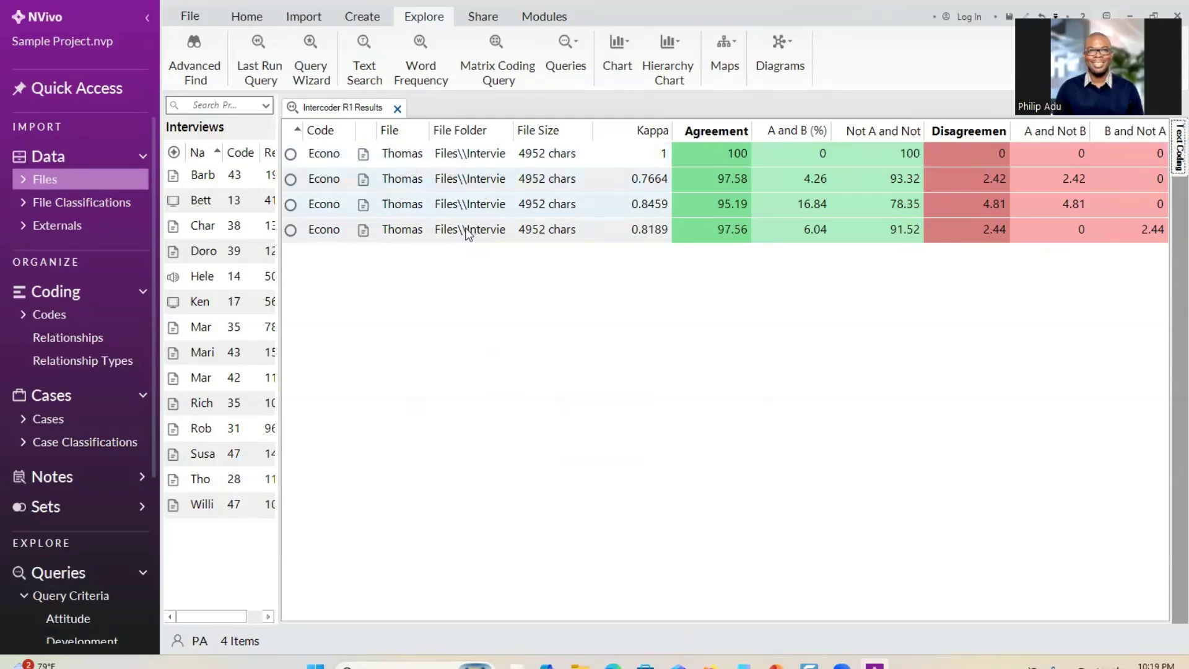
# Undock the Intercoder R1 results into a separate window and maximize it.
pyautogui.rightClick(328, 110)
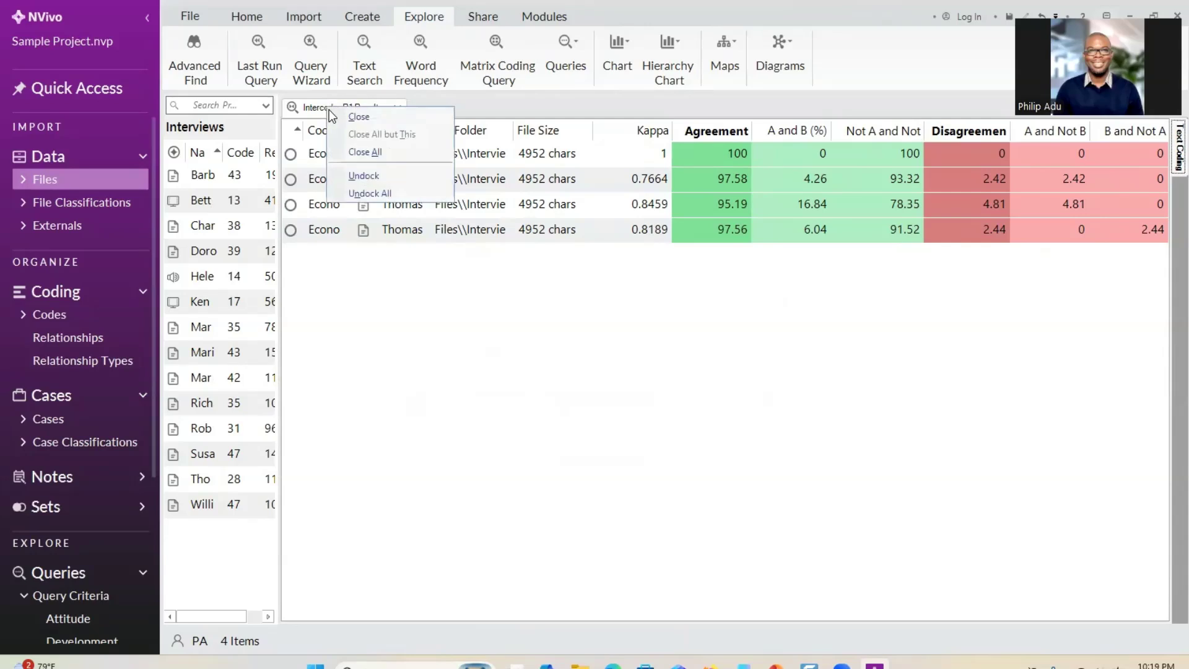
pyautogui.click(364, 175)
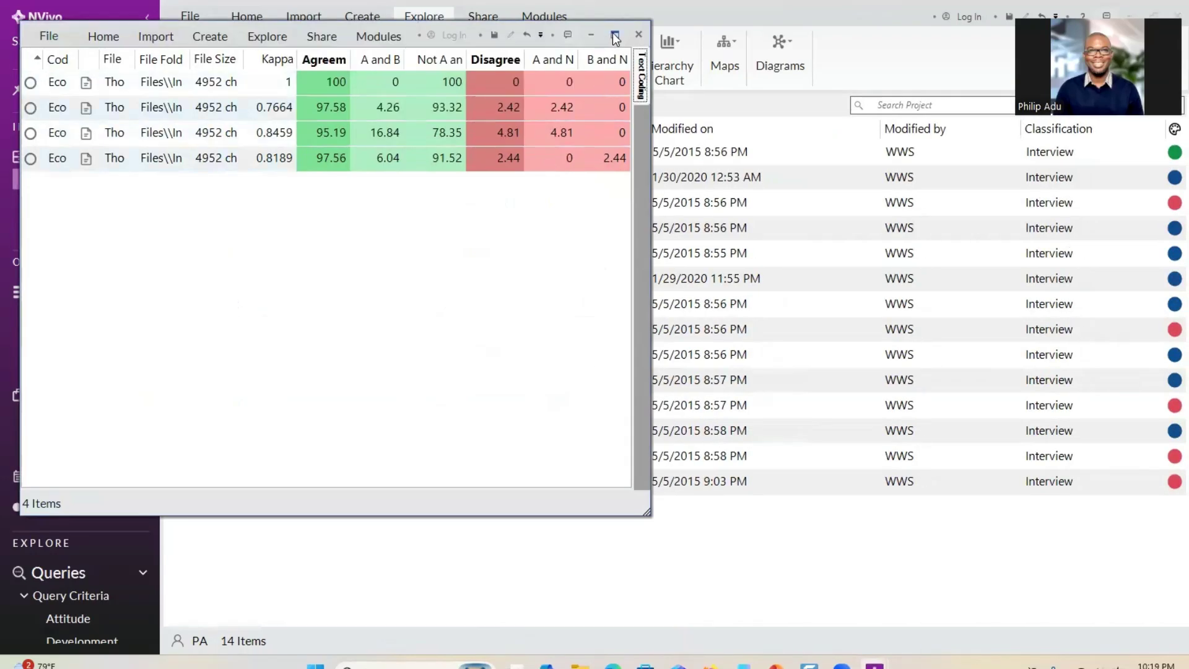
pyautogui.click(614, 36)
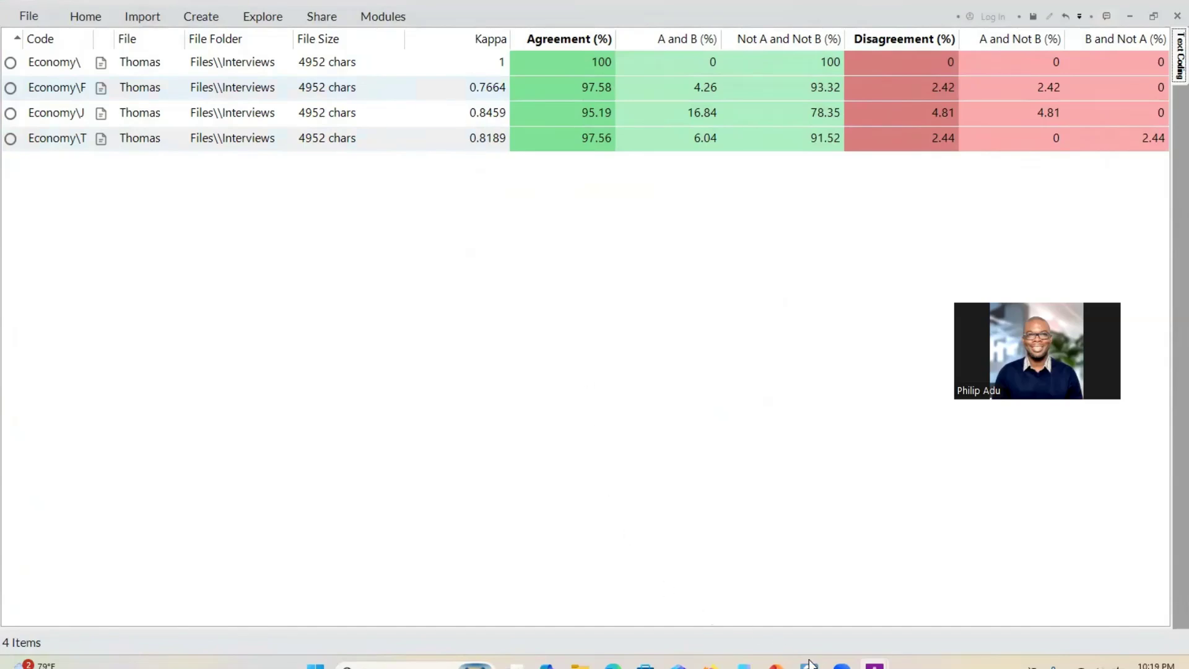
# Switch to the NVivo_Interrater_Reliability_Cheatsheet document in Word and look through its guidance on interpreting Kappa and agreement patterns.
pyautogui.moveTo(808, 664)
pyautogui.click(987, 588)
pyautogui.scroll(5, 556, 344)
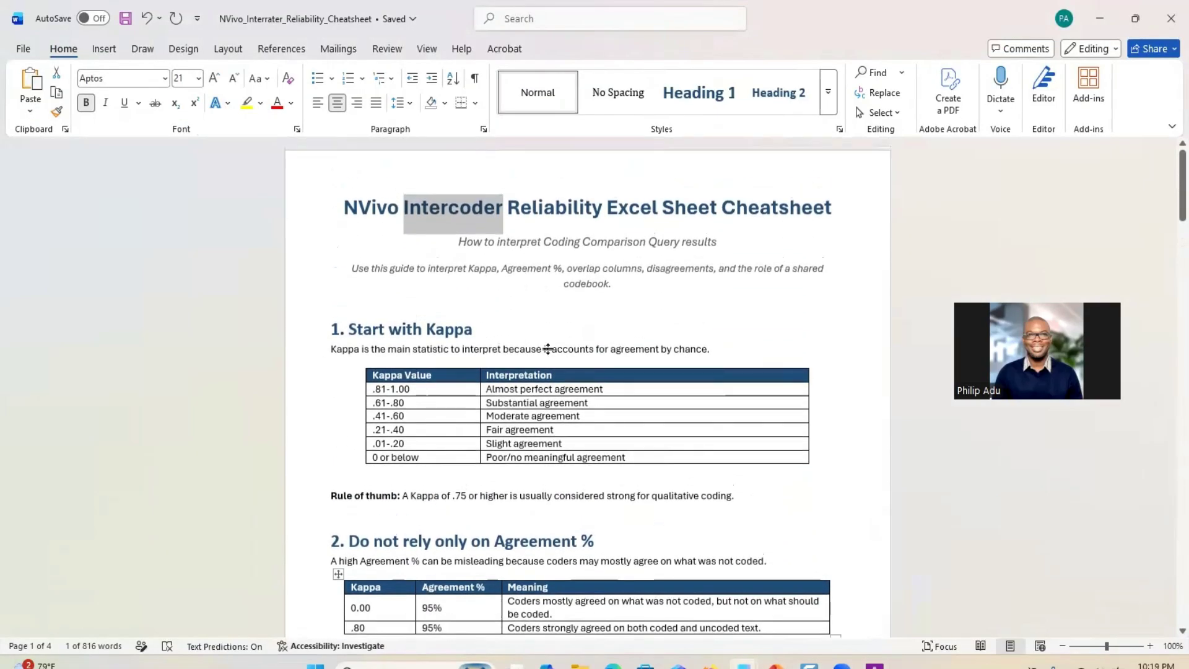
pyautogui.scroll(-15, 556, 344)
pyautogui.scroll(-8, 553, 358)
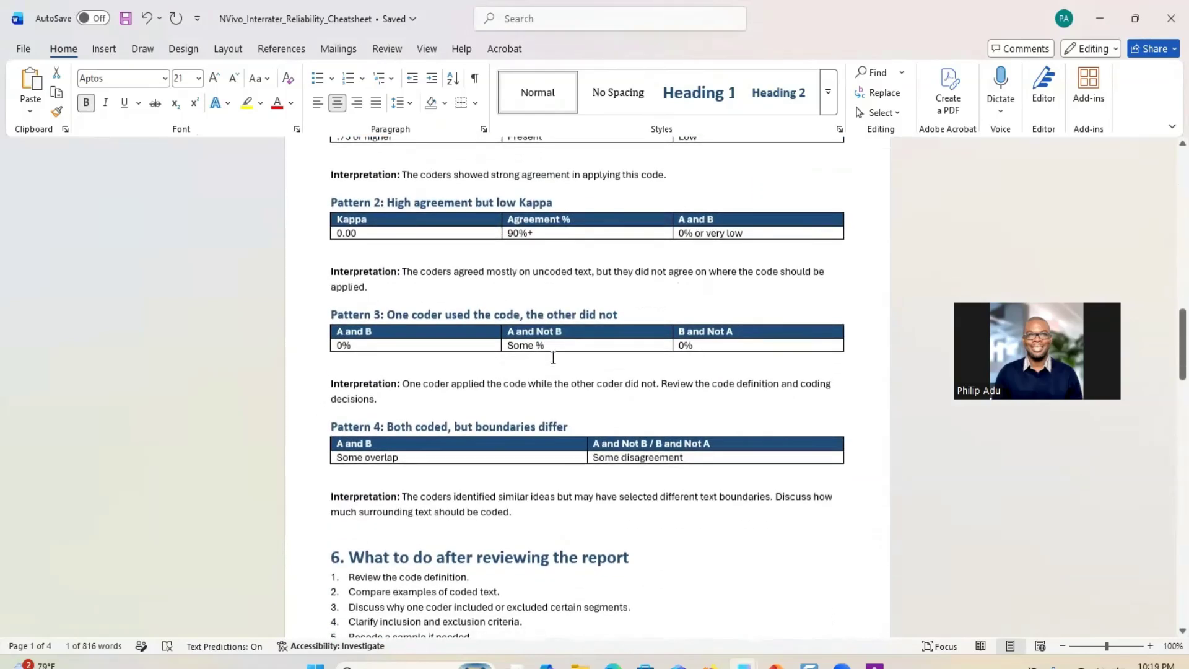
# Return to the query results in NVivo and widen the Code column.
pyautogui.click(1099, 19)
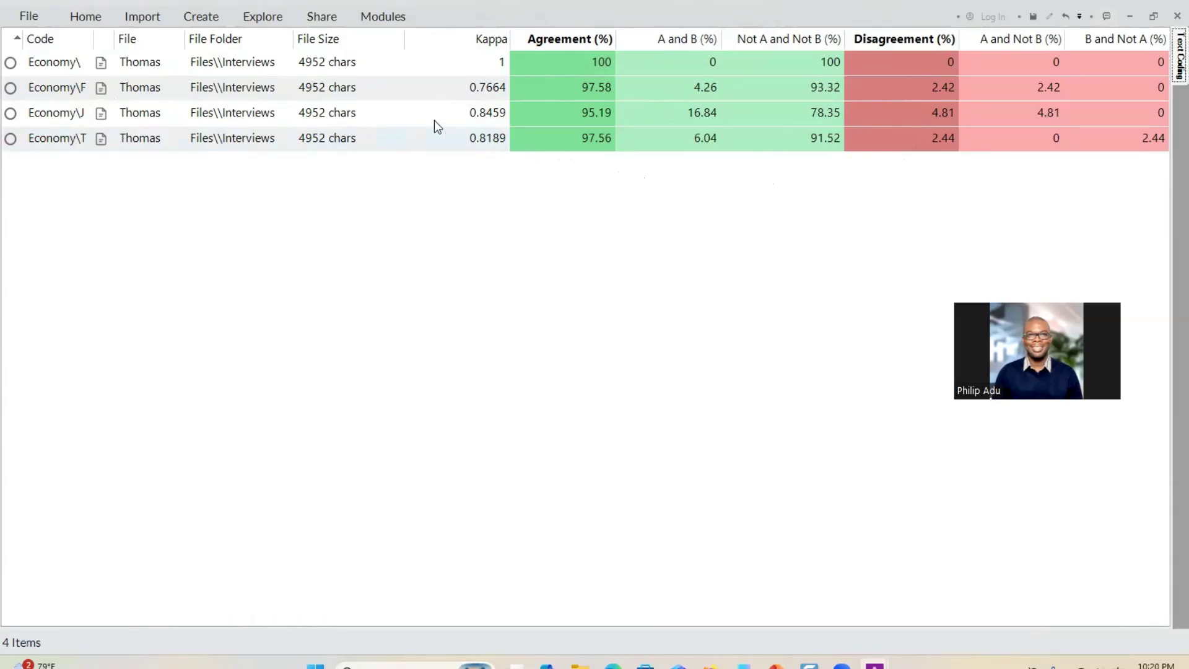
pyautogui.moveTo(90, 33); pyautogui.dragTo(173, 38)
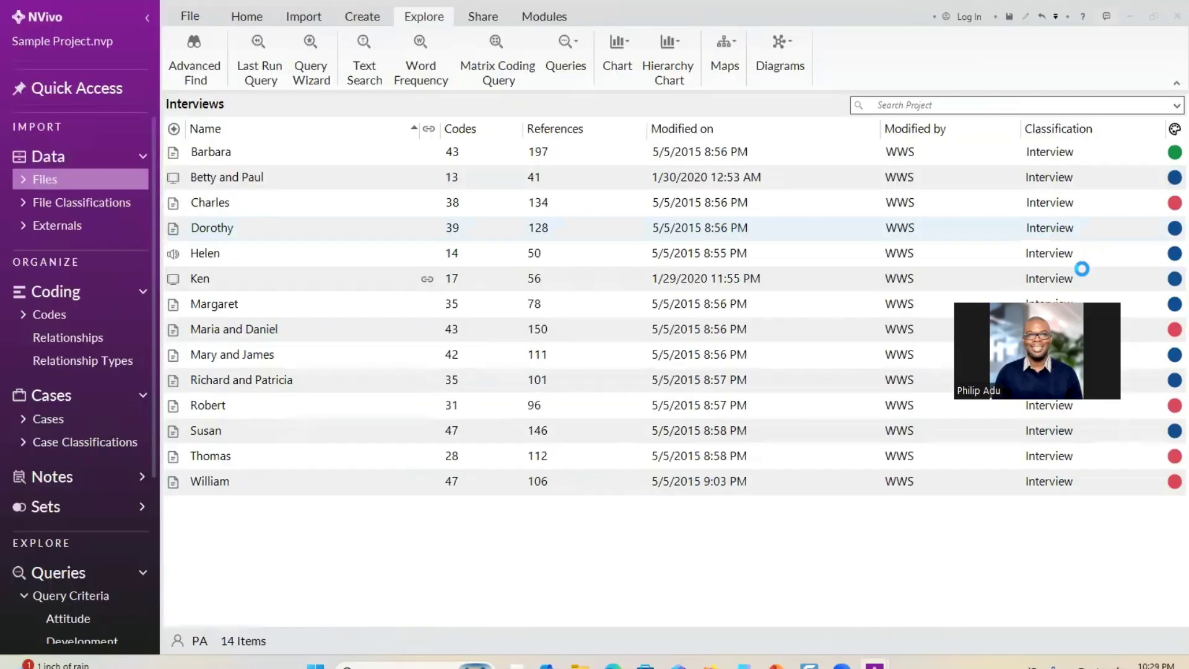
# Switch to the NVivo_Interrater_Reliability_Cheatsheet document in Word and select the whole paragraph of the simple dissertation write-up template in section 7.
pyautogui.moveTo(743, 664)
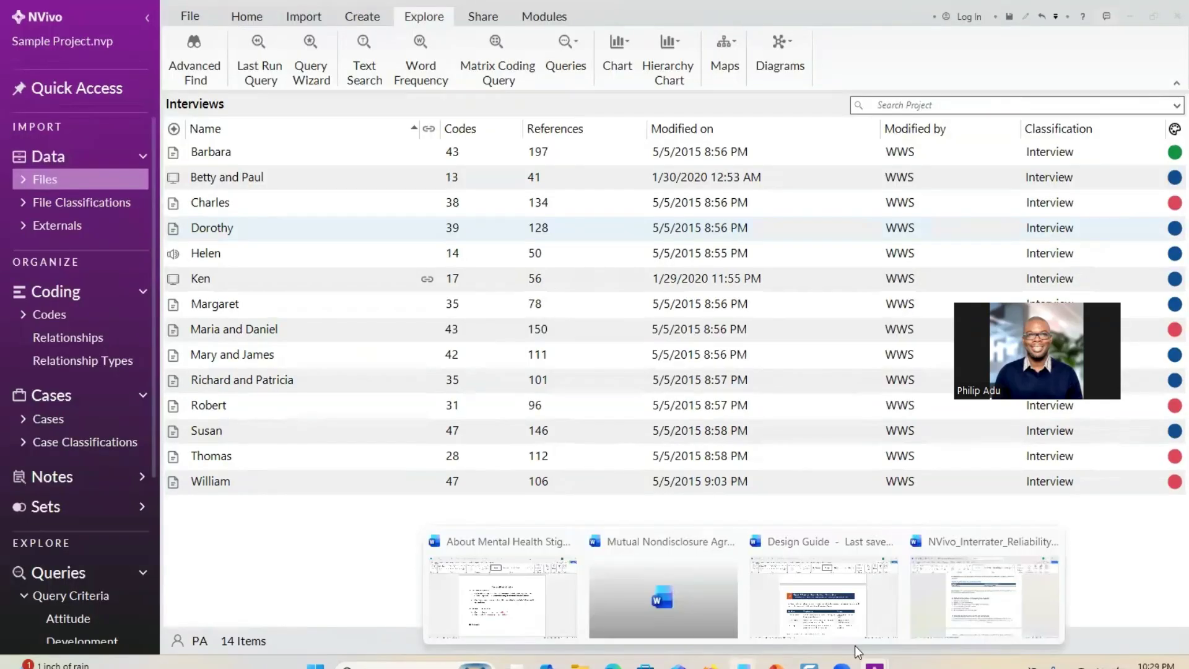
pyautogui.click(972, 606)
pyautogui.scroll(3, 584, 341)
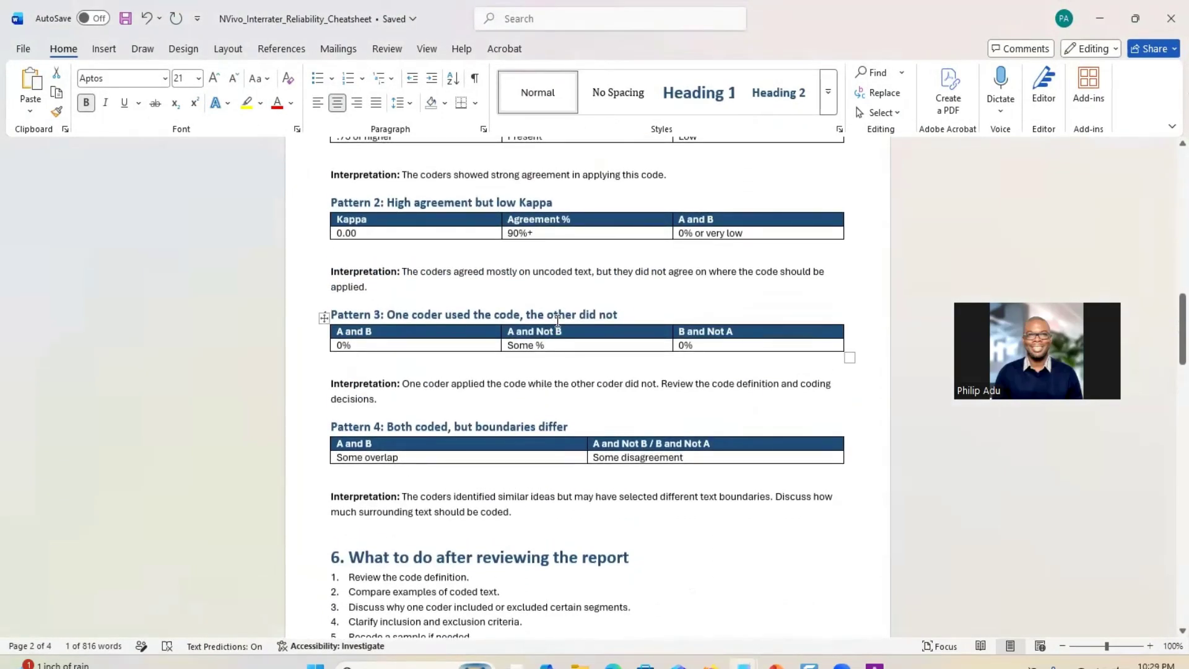
pyautogui.scroll(-7, 557, 320)
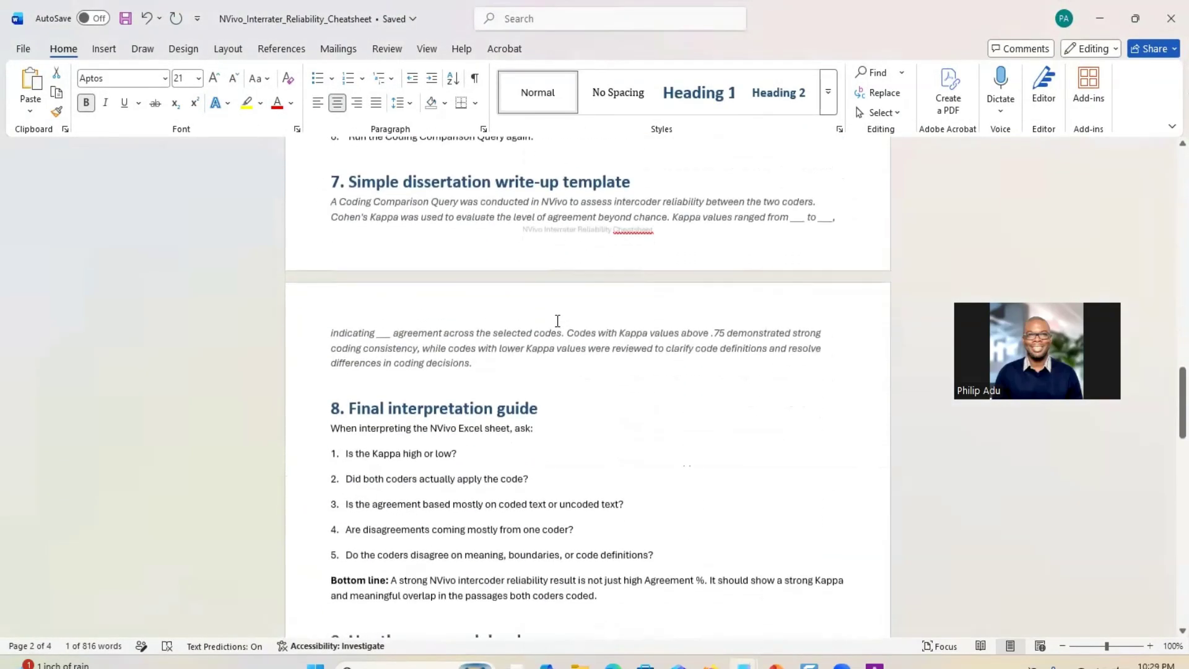
pyautogui.scroll(3, 558, 320)
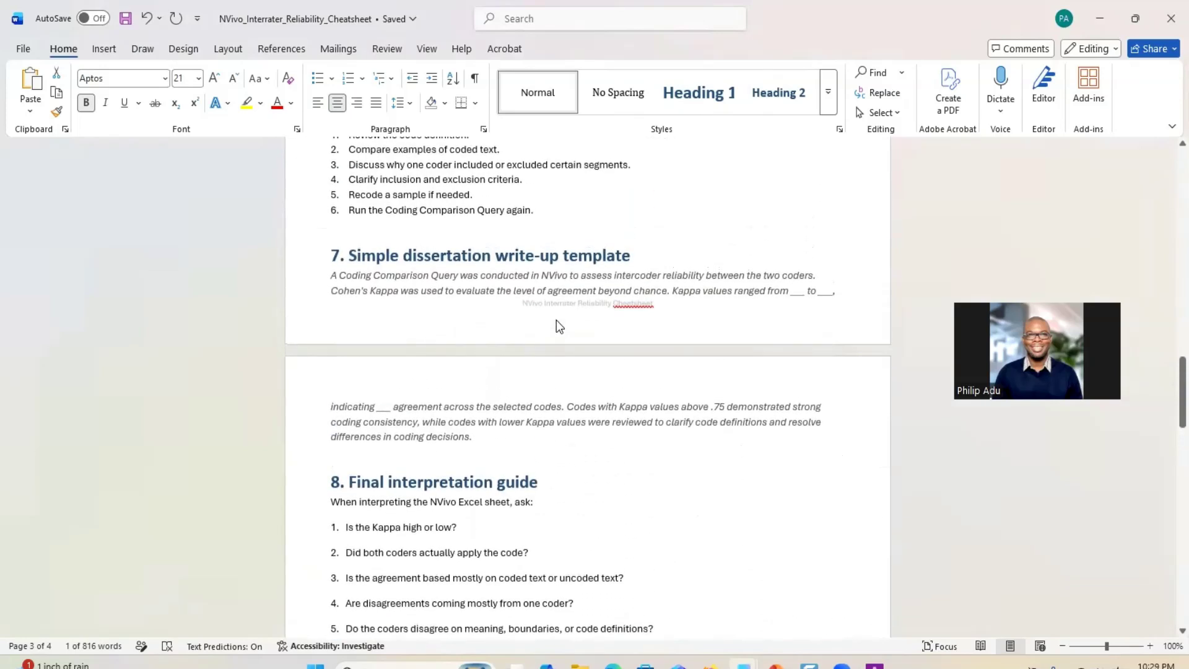
pyautogui.scroll(-1, 556, 319)
pyautogui.moveTo(333, 202); pyautogui.dragTo(687, 365)
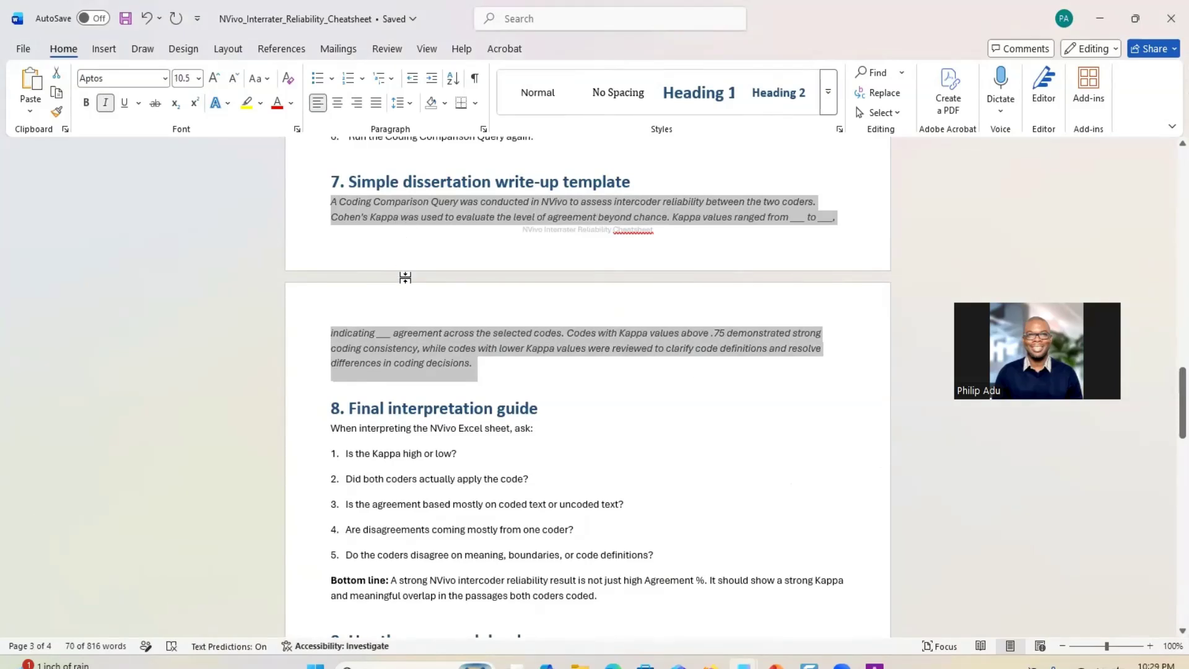
# Switch from the cheatsheet to the Coding Comparison results in NVivo and export the Intercoder R1 results list as an Excel spreadsheet.
pyautogui.scroll(-5, 483, 370)
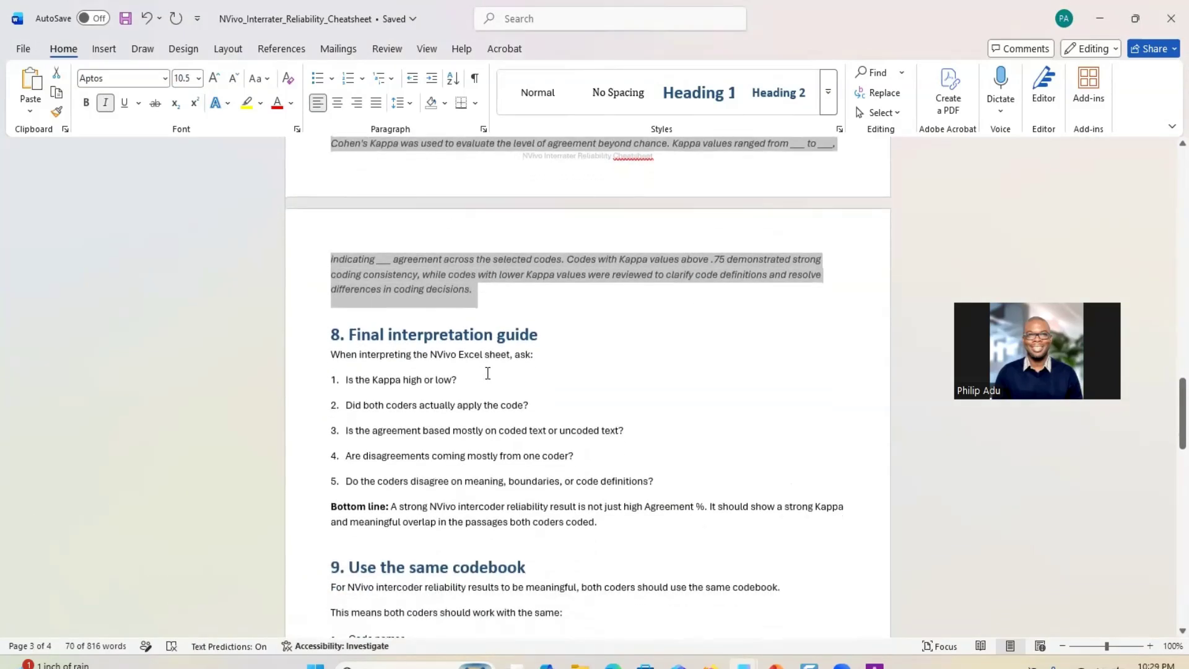
pyautogui.scroll(-5, 489, 371)
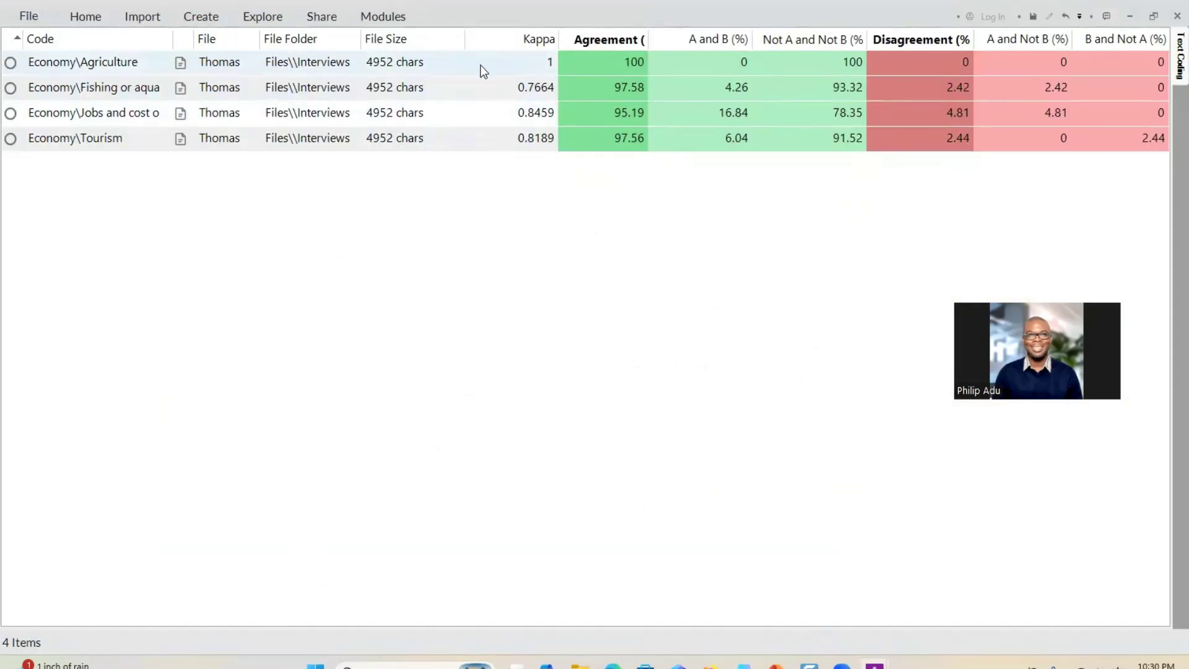
pyautogui.rightClick(481, 66)
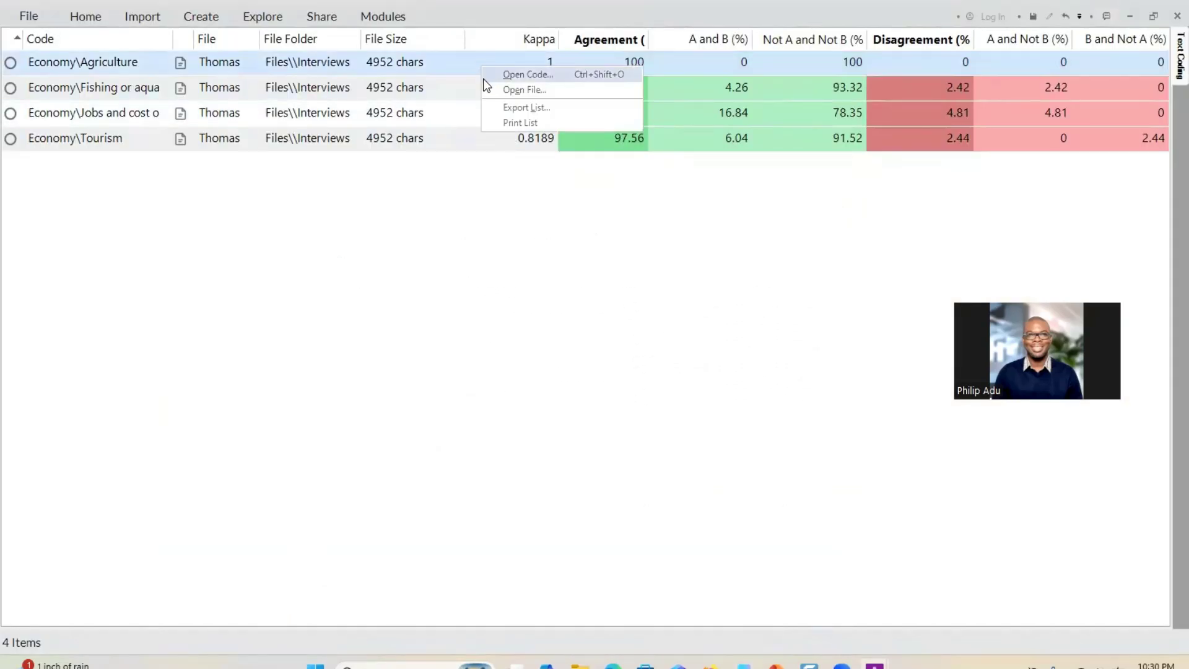
pyautogui.click(557, 109)
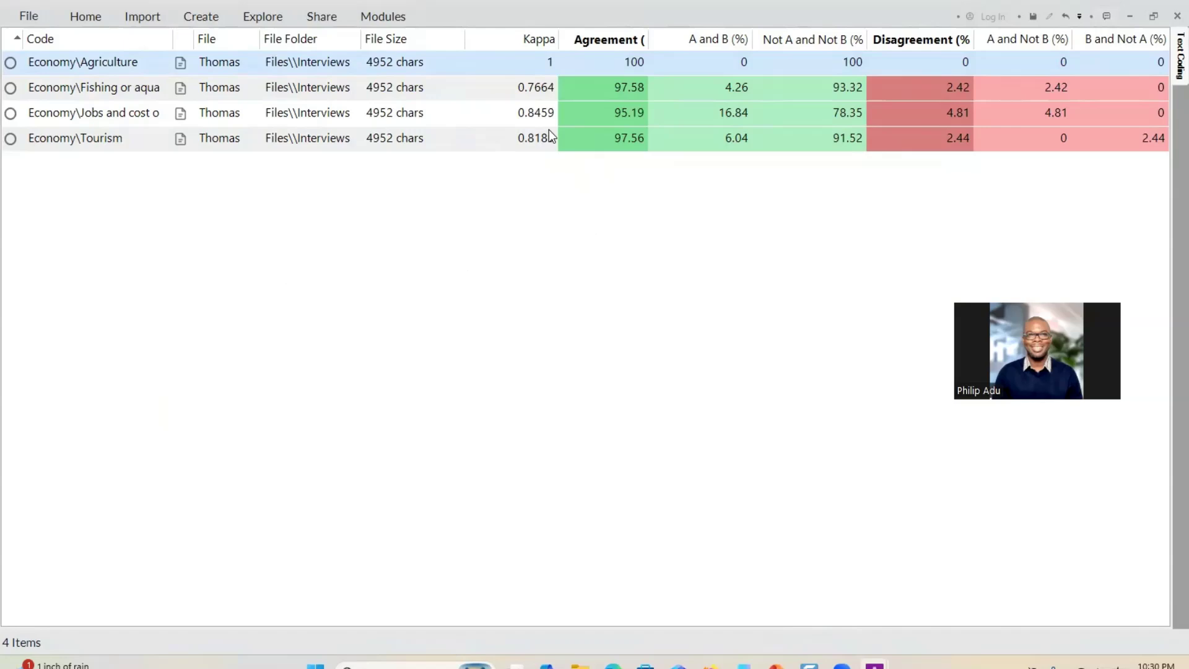
pyautogui.click(461, 338)
# Switch to ChatGPT in the browser, start a new chat and attach the file Intercoder R1.xlsx.
pyautogui.click(1130, 17)
pyautogui.click(710, 664)
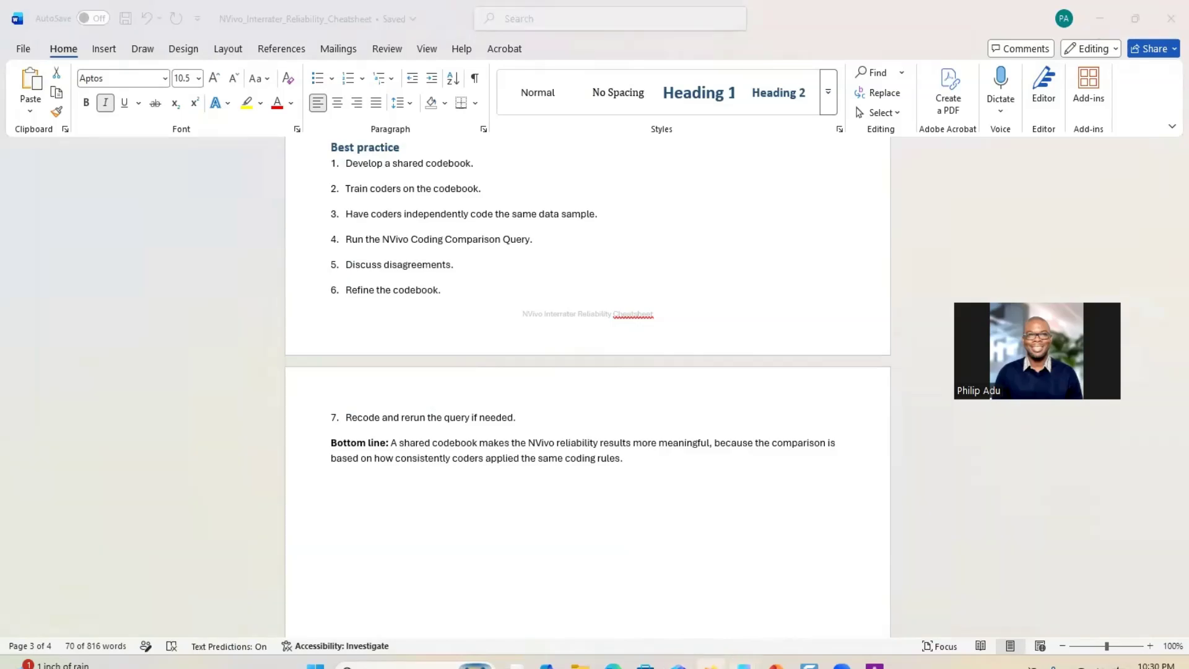
pyautogui.click(95, 87)
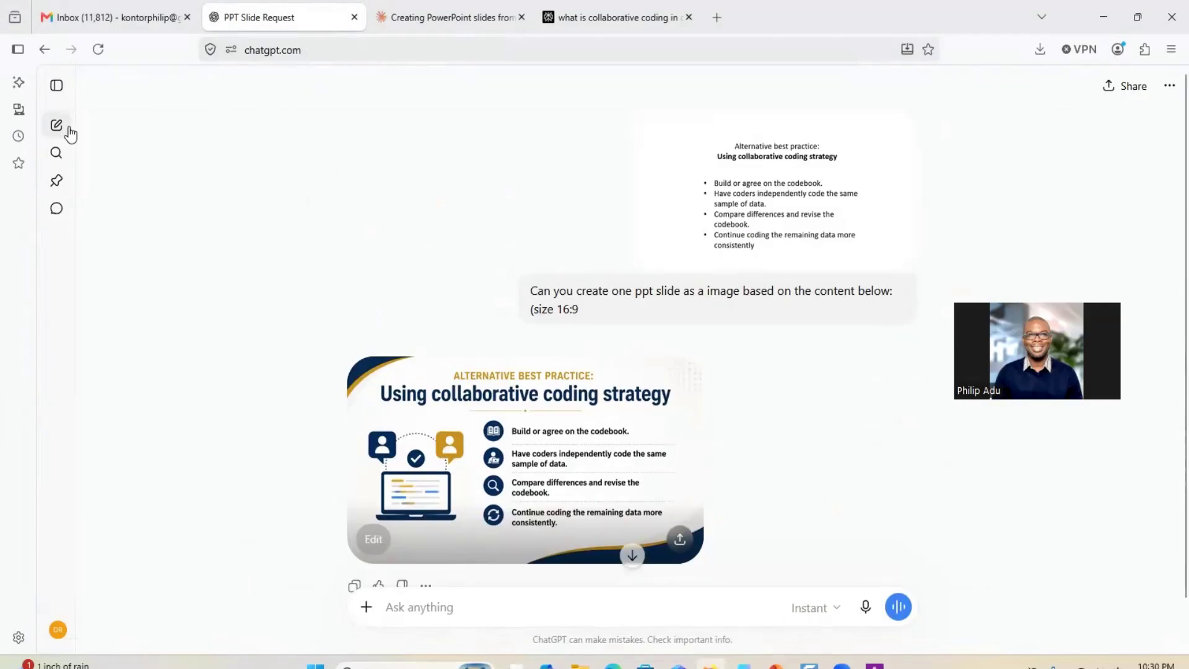
pyautogui.click(56, 125)
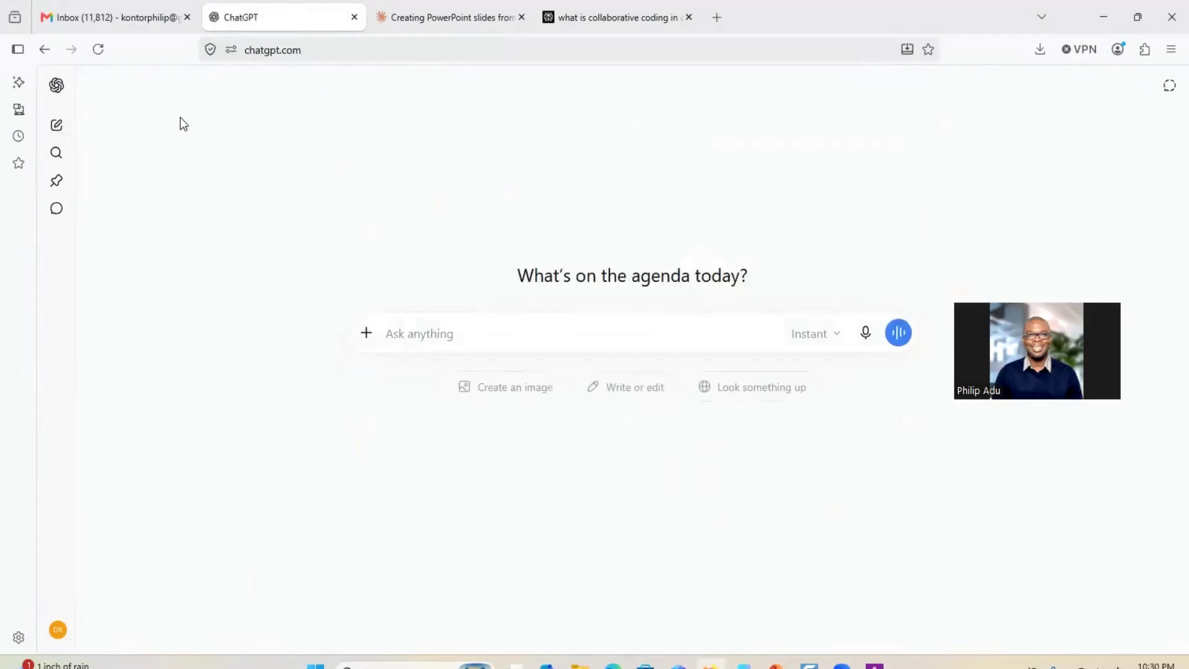
pyautogui.click(366, 333)
pyautogui.click(411, 381)
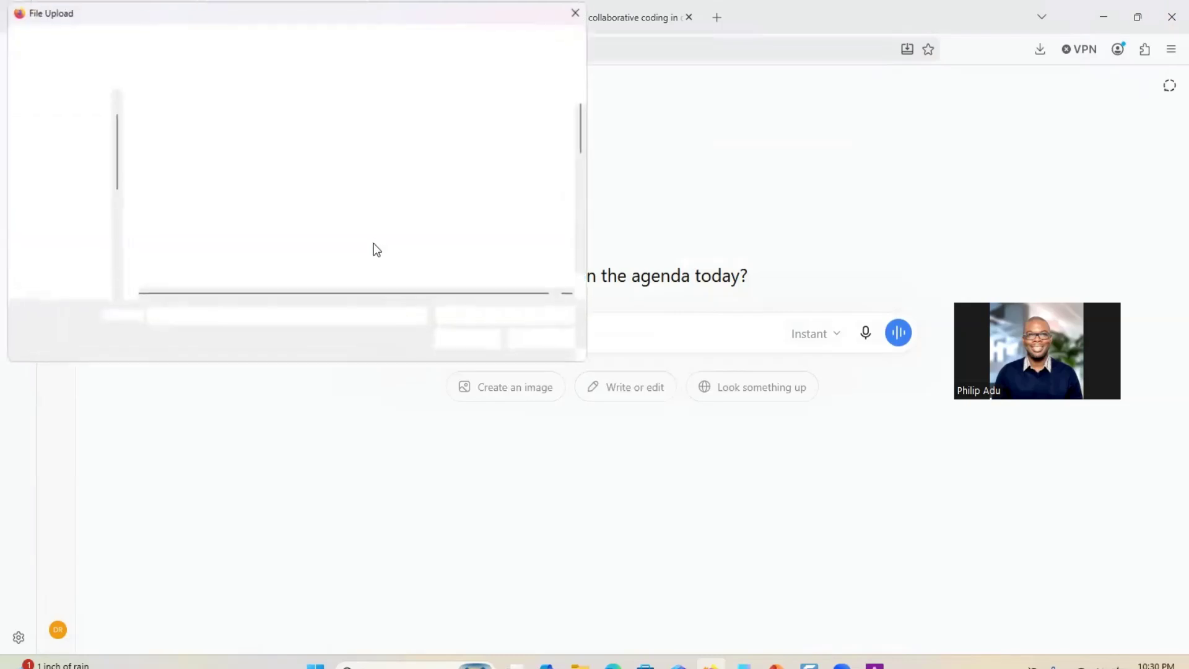
pyautogui.doubleClick(206, 124)
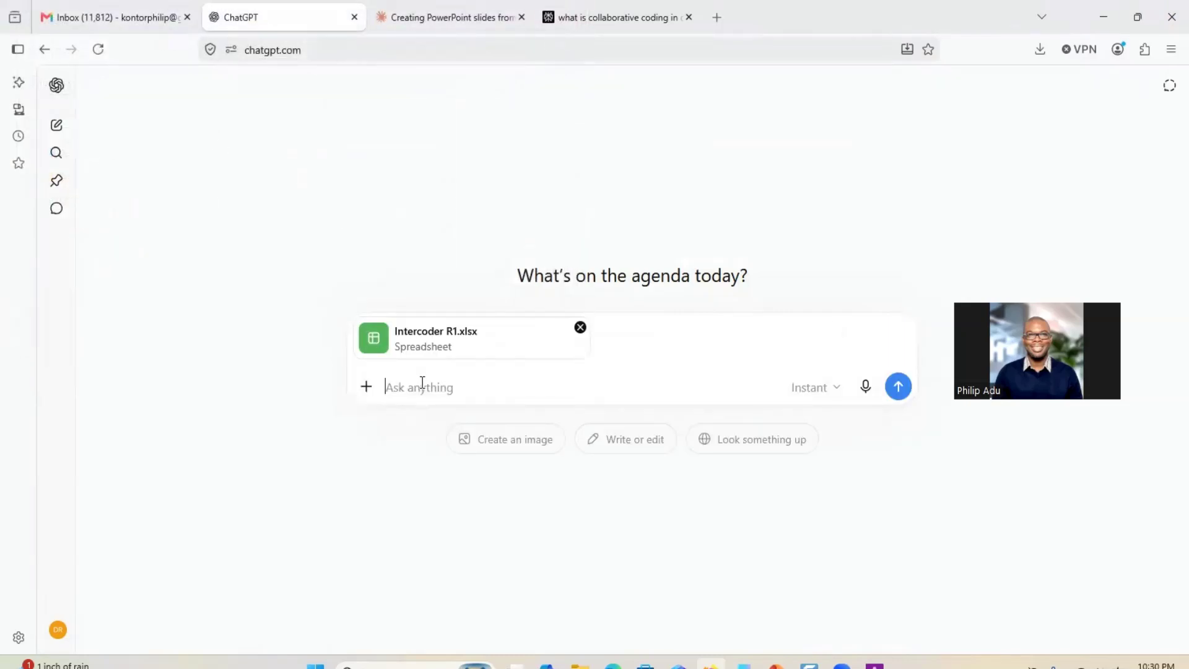
# Allow microphone access, dictate a prompt asking to go through the attached NVivo intercoder reliability spreadsheet and help understand the findings, and send it.
pyautogui.click(865, 389)
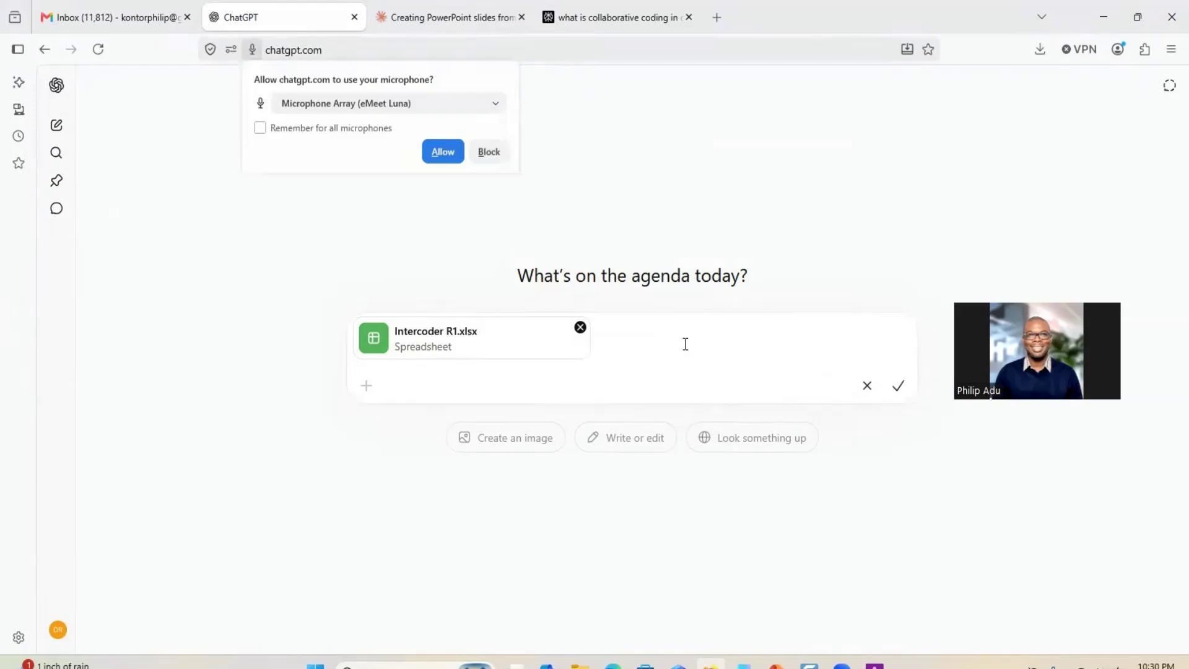
pyautogui.click(435, 156)
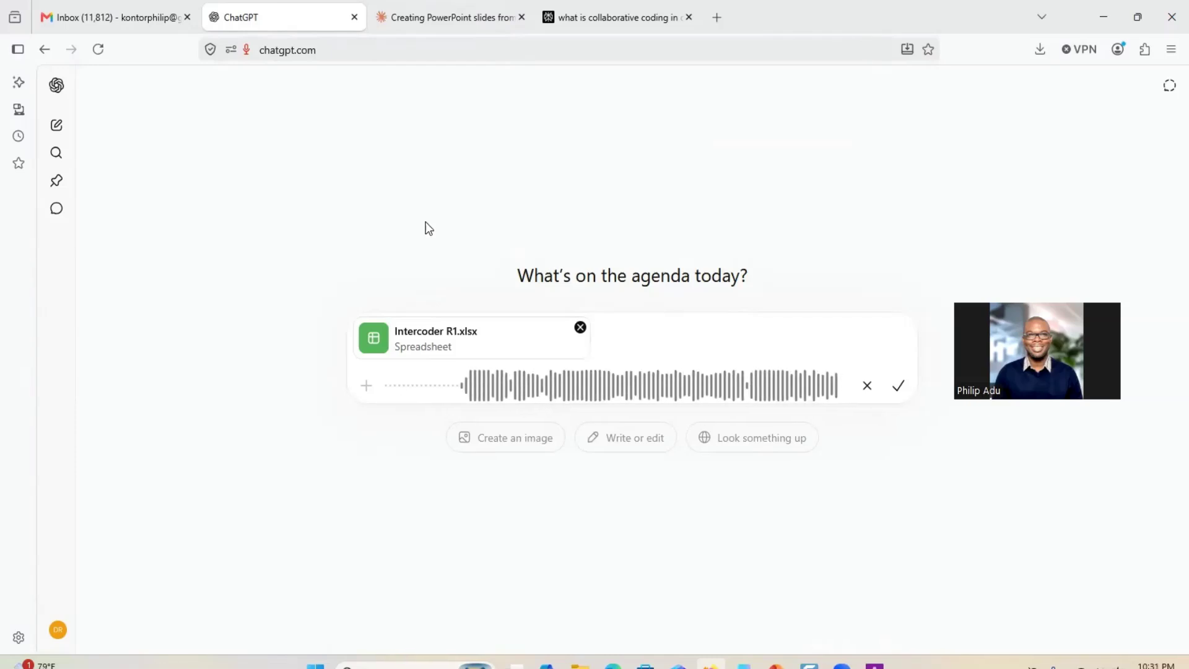
pyautogui.click(897, 385)
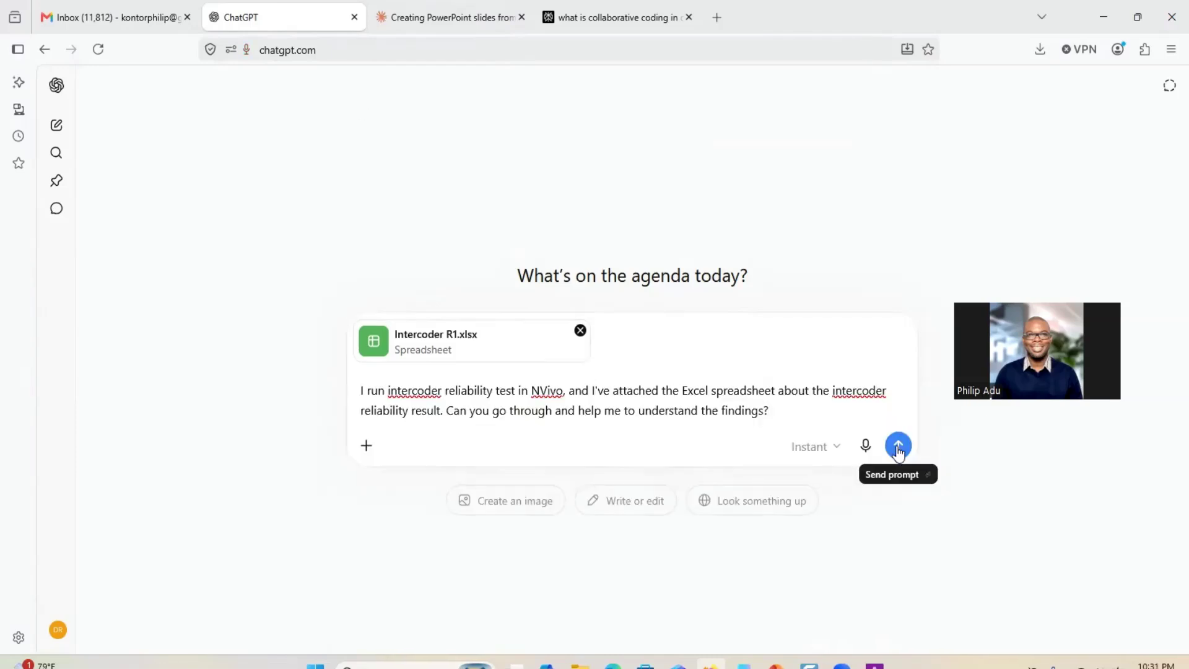
pyautogui.click(897, 447)
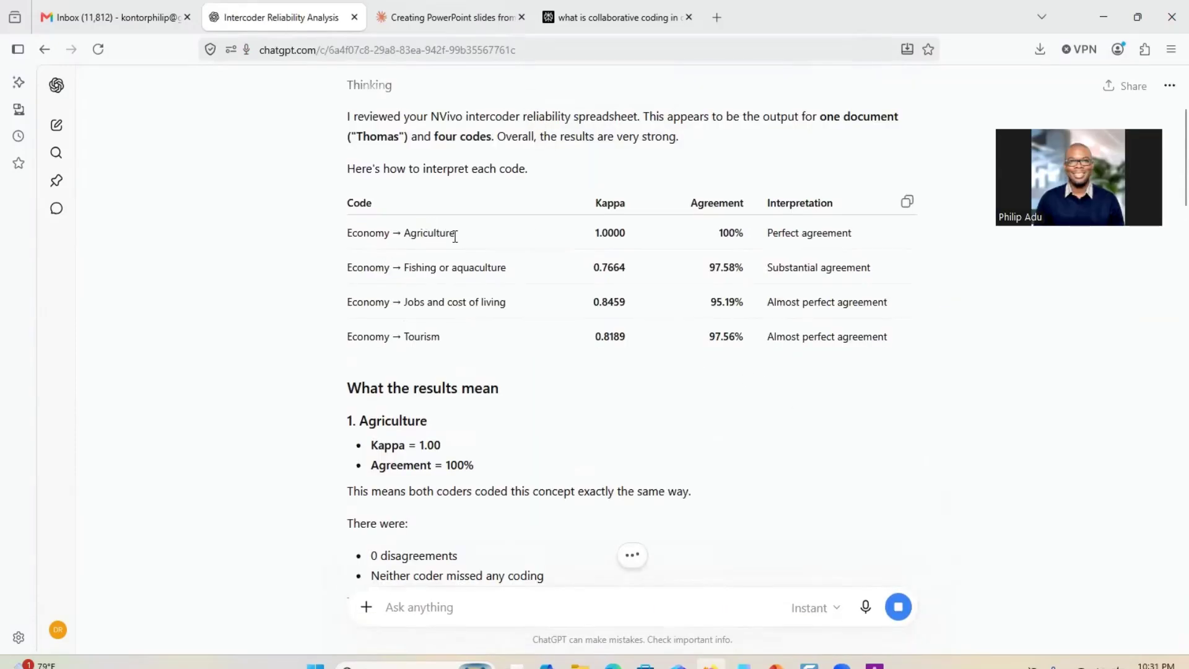
# Examine the response's summary table, comparing the Kappa, agreement and interpretation given for each of the Economy codes.
pyautogui.moveTo(455, 235); pyautogui.dragTo(422, 233)
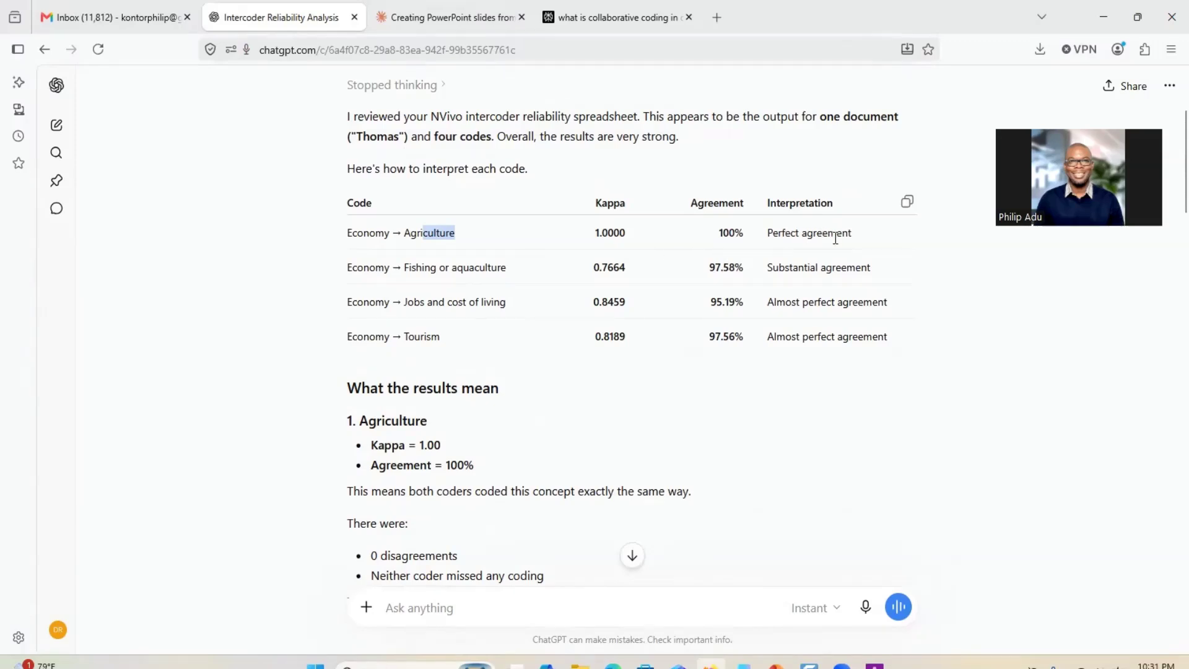
pyautogui.moveTo(870, 240); pyautogui.dragTo(589, 248)
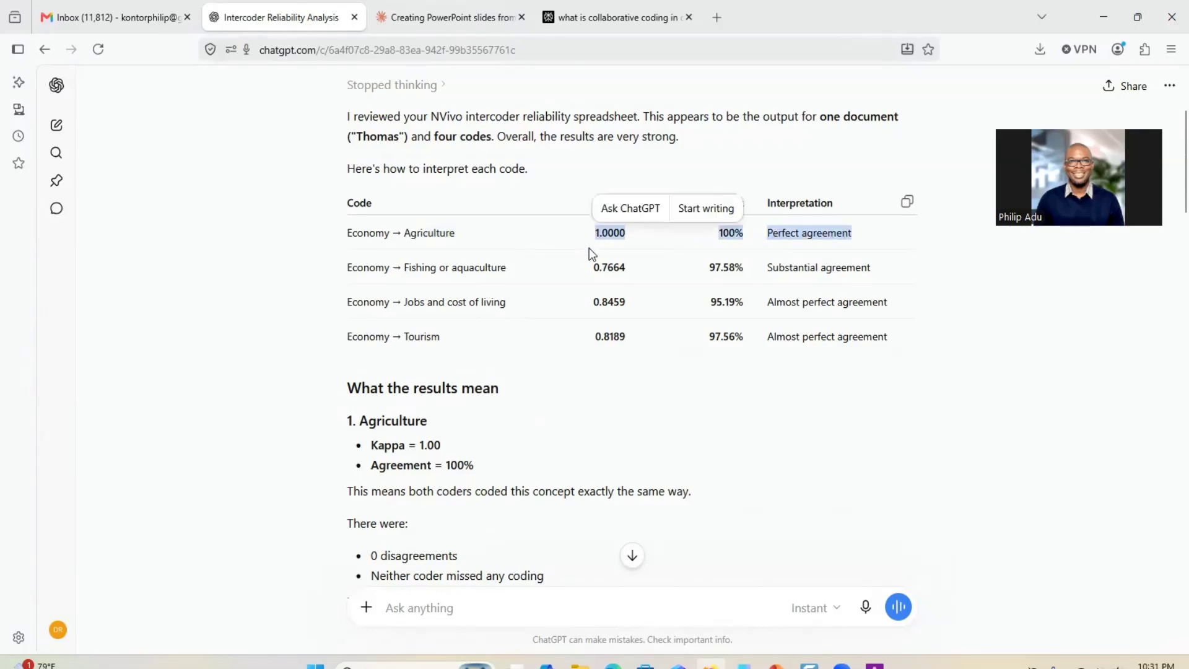
pyautogui.scroll(-8, 522, 315)
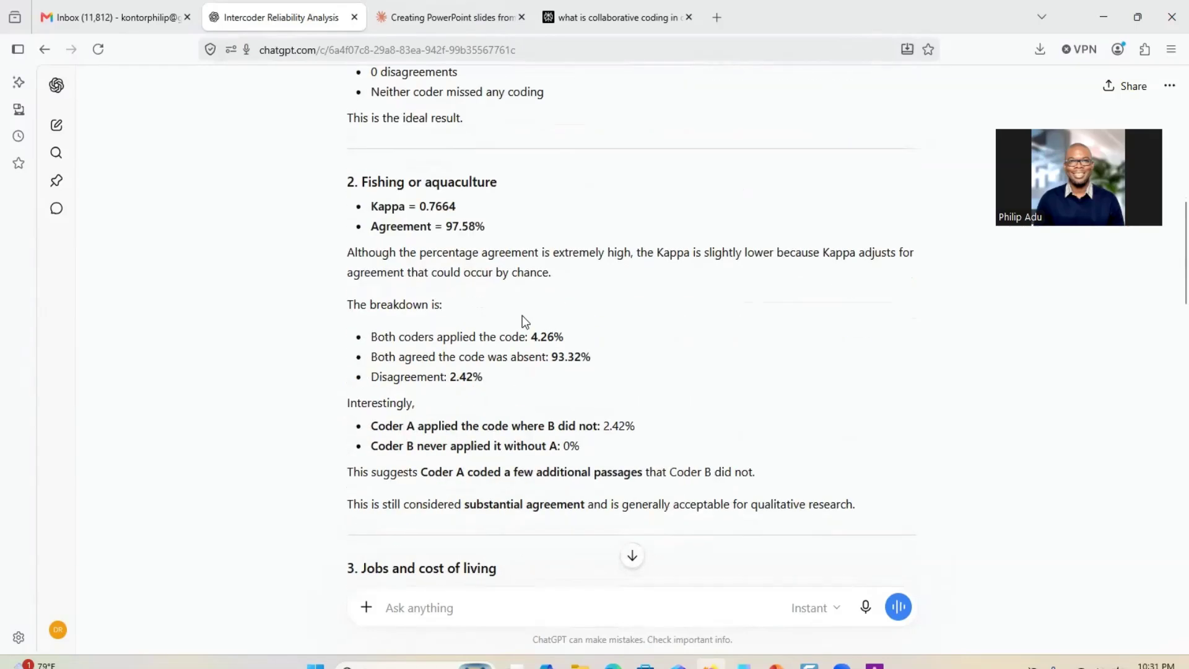
pyautogui.scroll(8, 604, 267)
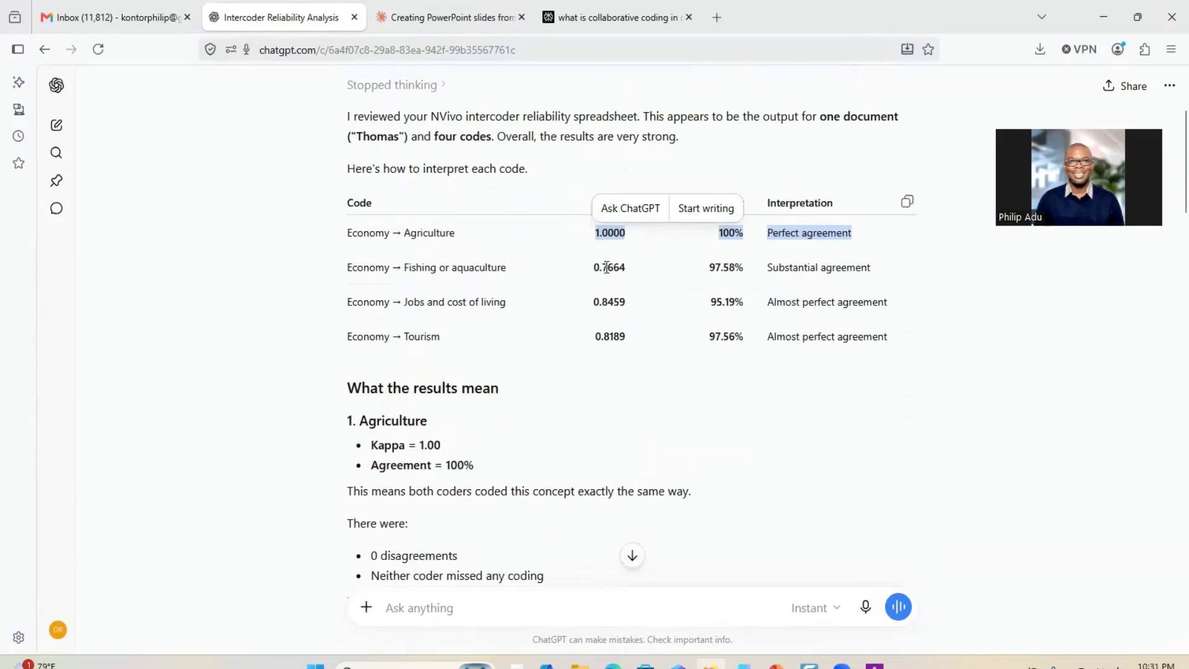
pyautogui.click(761, 324)
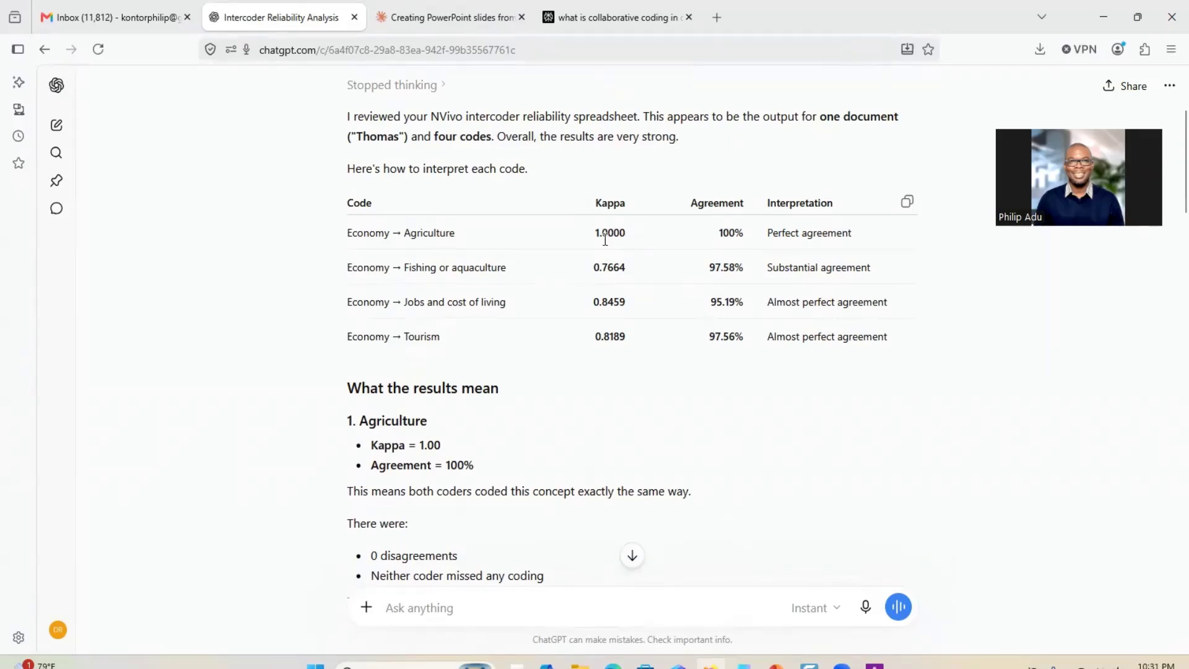
pyautogui.moveTo(773, 233); pyautogui.dragTo(854, 236)
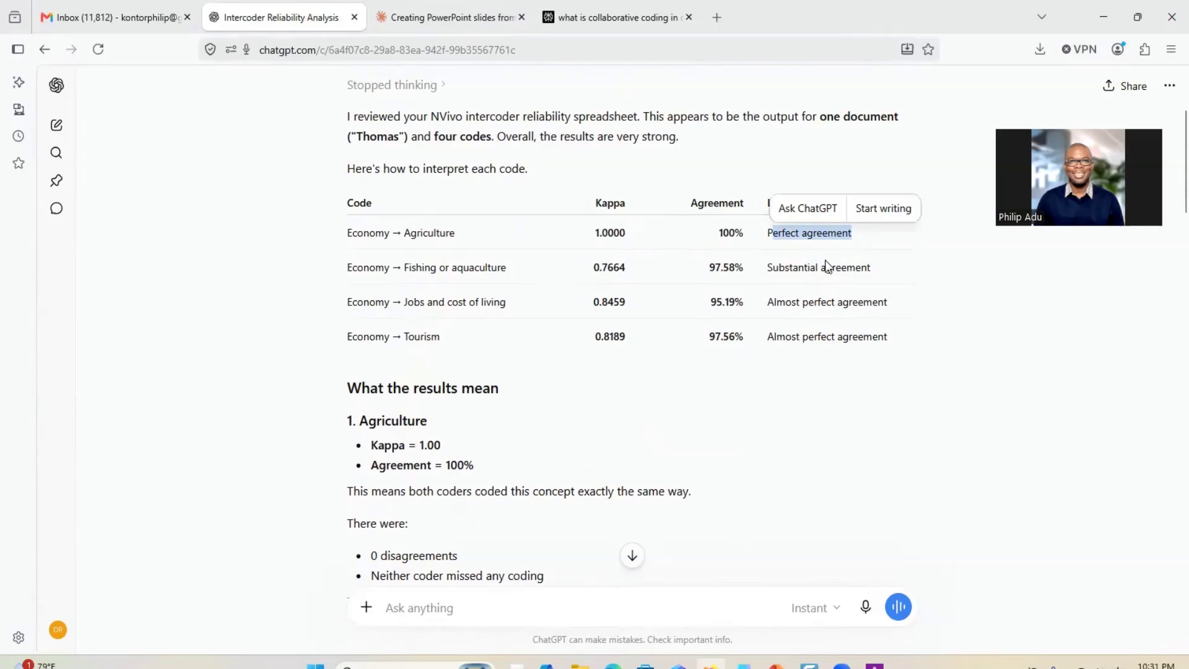
pyautogui.moveTo(772, 267); pyautogui.dragTo(884, 273)
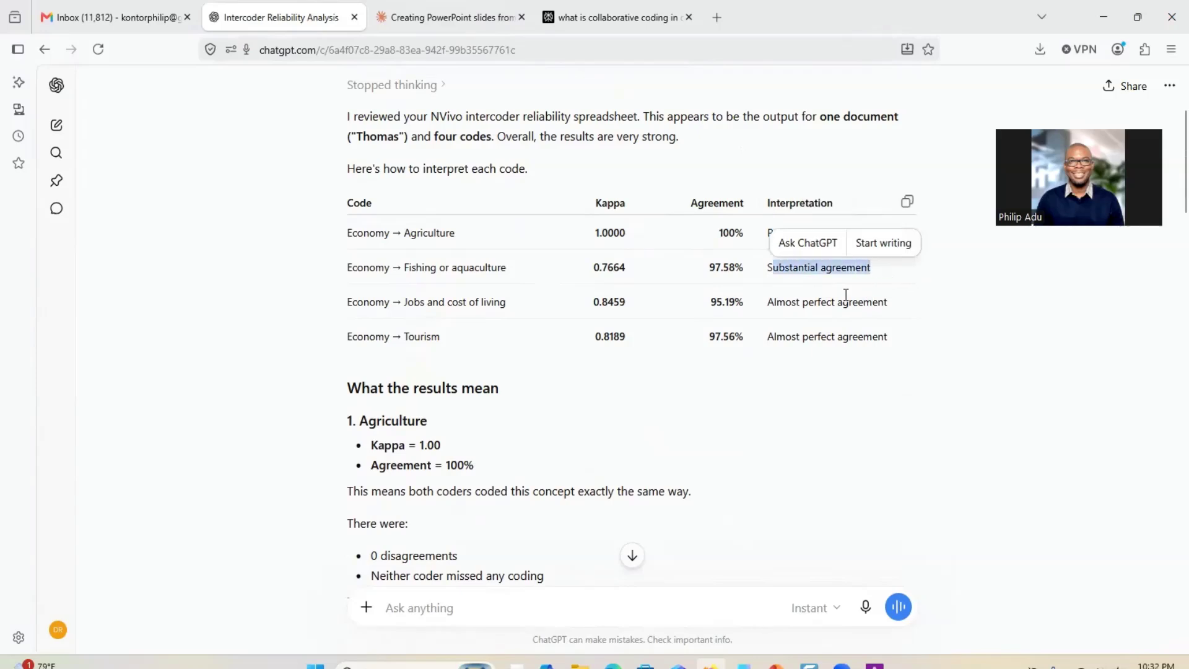
pyautogui.moveTo(773, 302); pyautogui.dragTo(894, 317)
pyautogui.moveTo(774, 336); pyautogui.dragTo(894, 340)
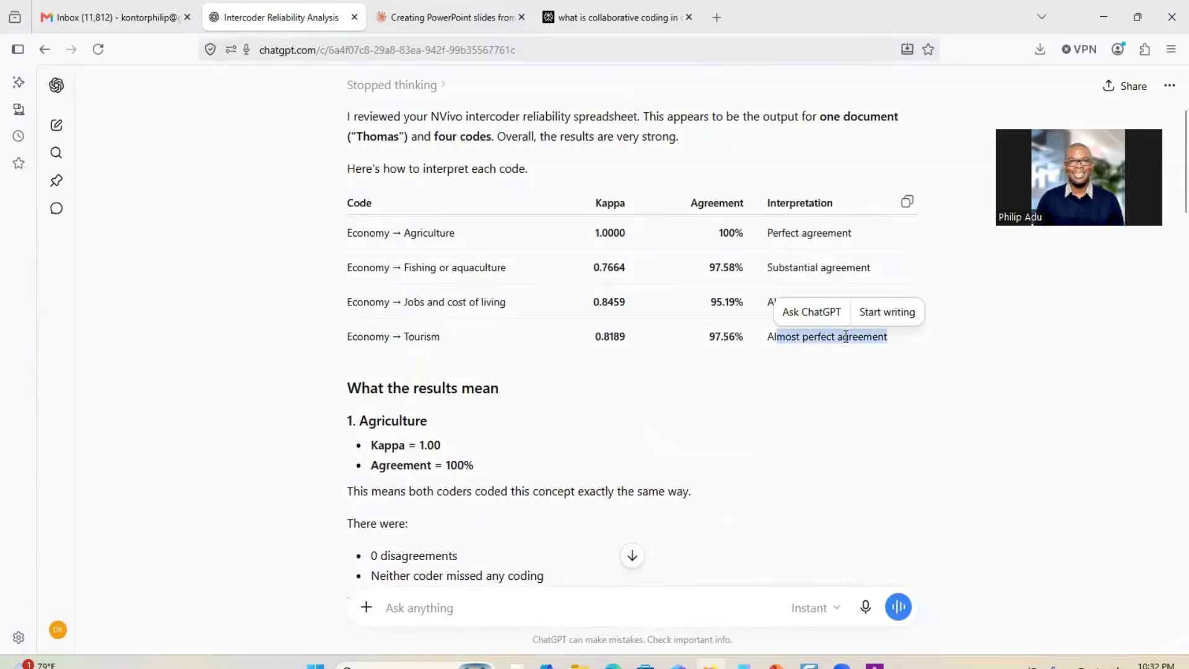
# Look through the "What the results mean" explanations for each code and the section on why Kappa matters more than Agreement %.
pyautogui.scroll(-2, 704, 358)
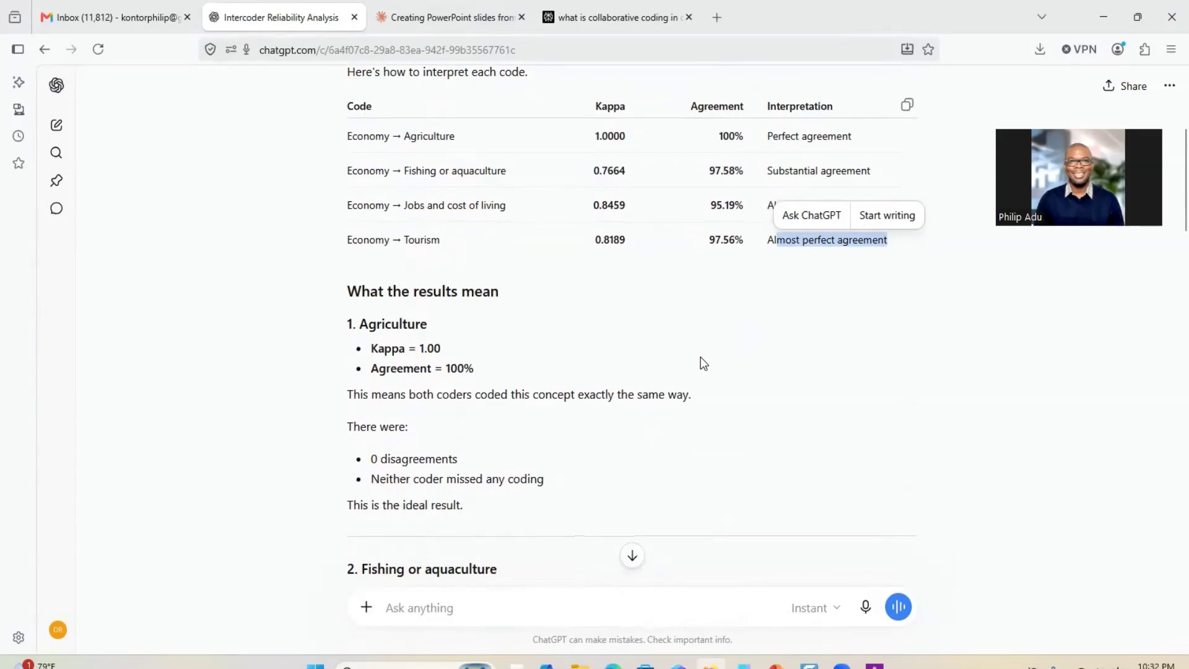
pyautogui.scroll(-2, 700, 354)
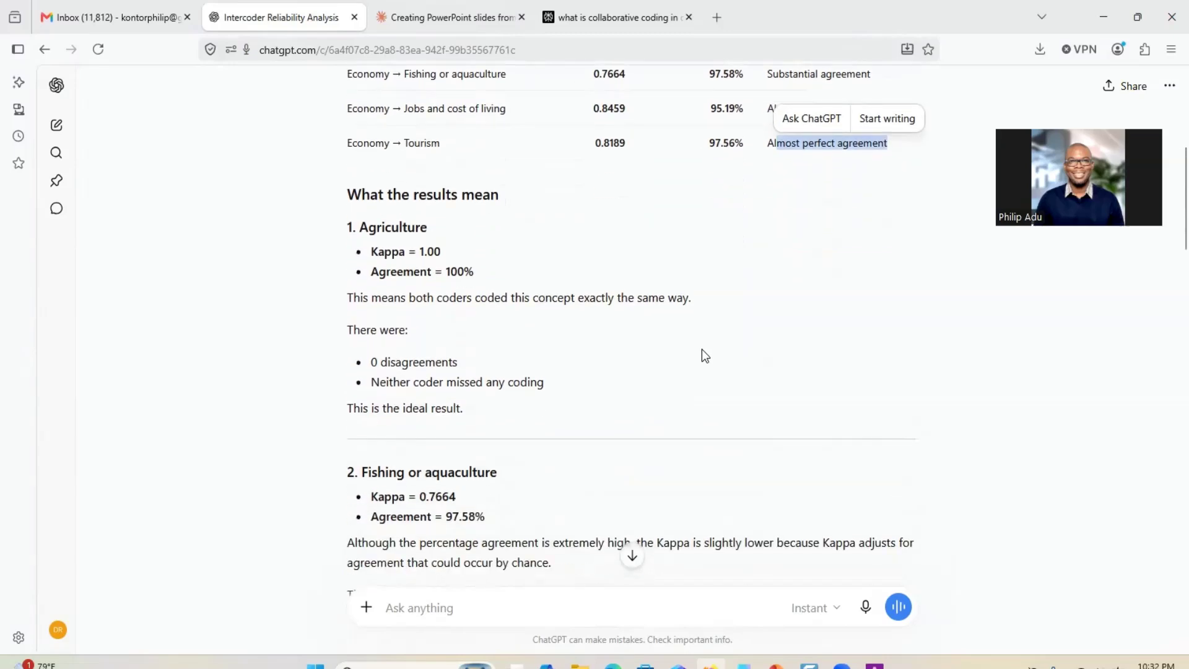
pyautogui.moveTo(375, 227); pyautogui.dragTo(425, 243)
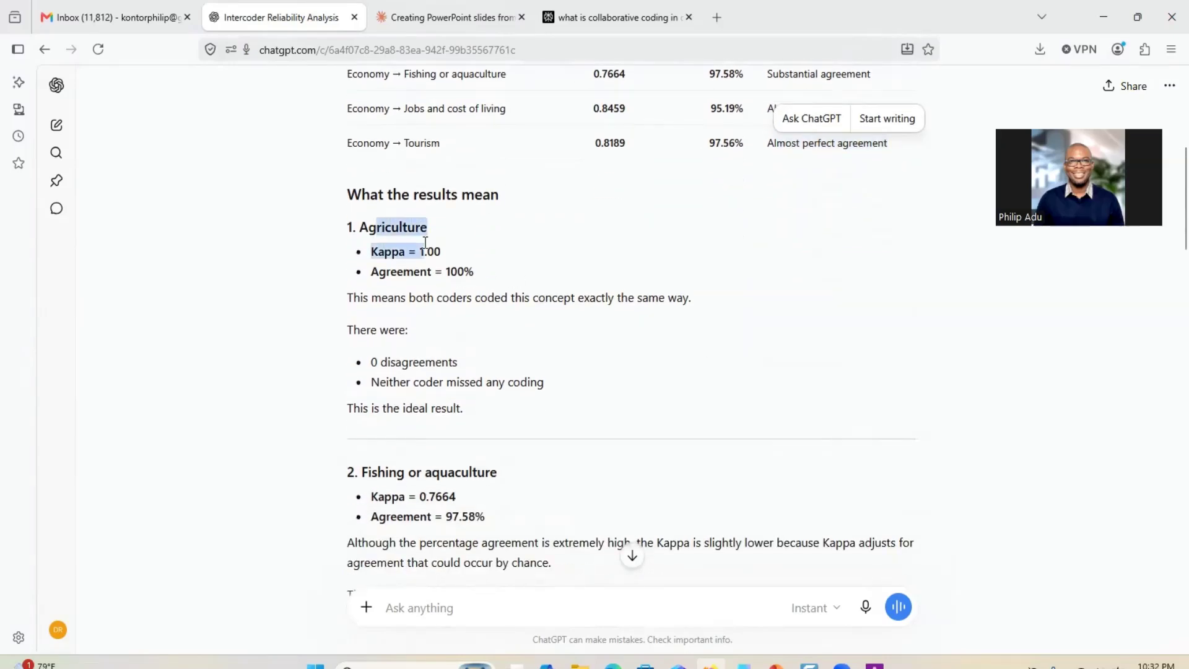
pyautogui.scroll(-2, 437, 280)
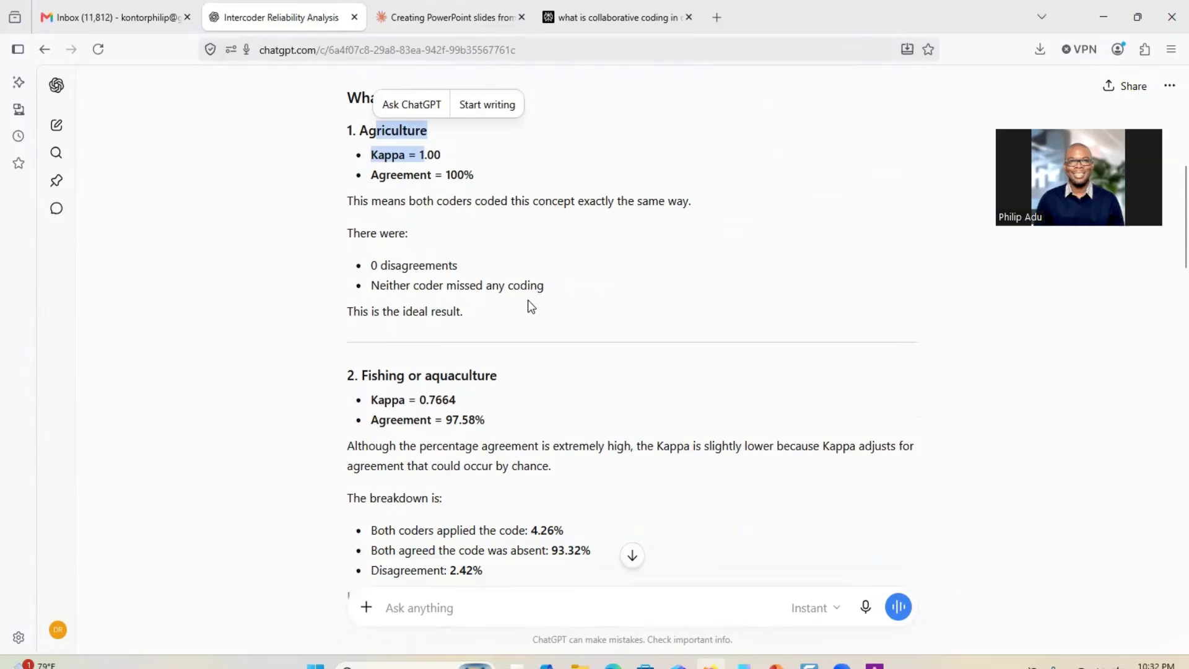
pyautogui.scroll(-2, 522, 309)
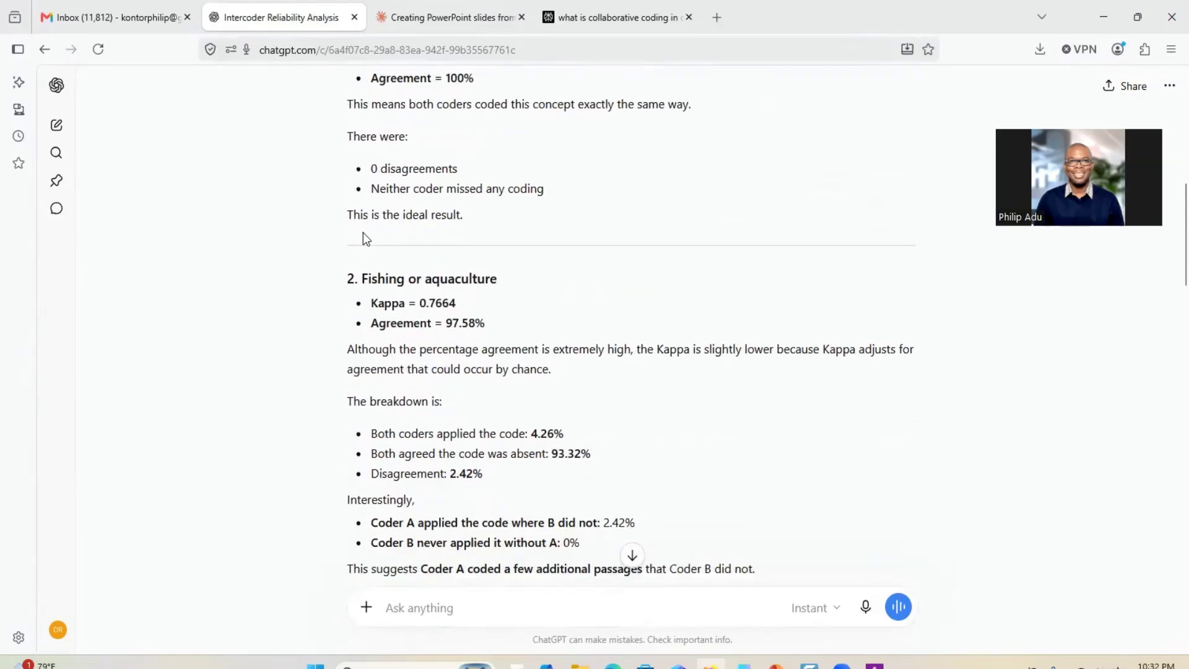
pyautogui.scroll(-20, 444, 266)
pyautogui.scroll(10, 446, 267)
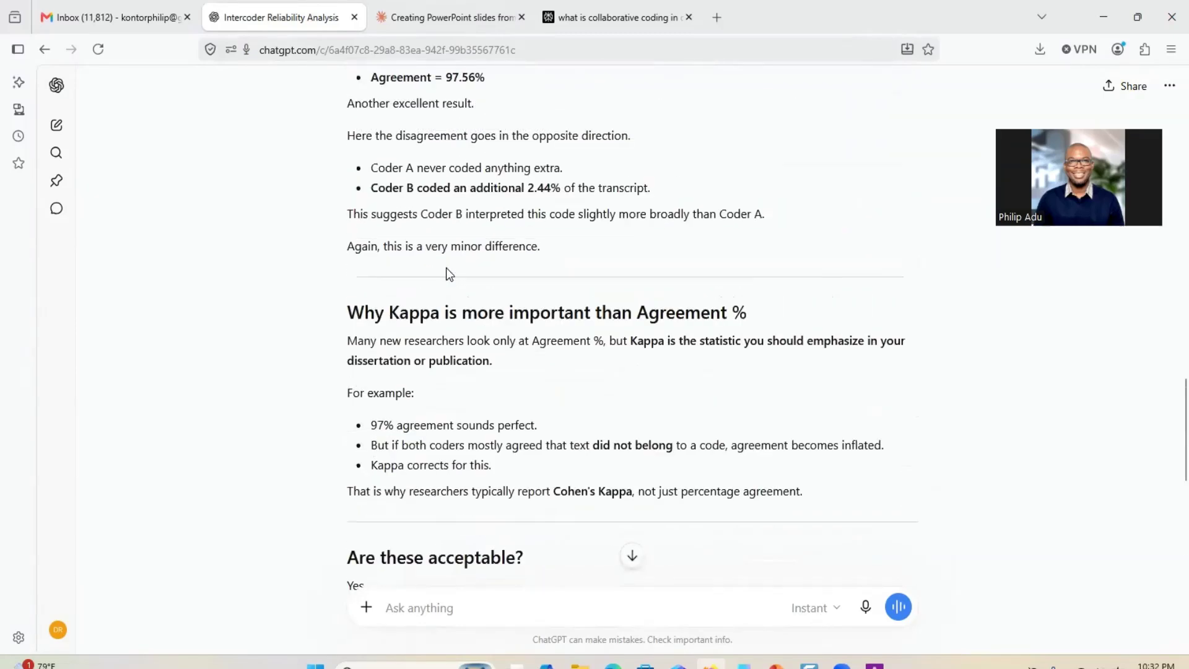
pyautogui.scroll(5, 446, 267)
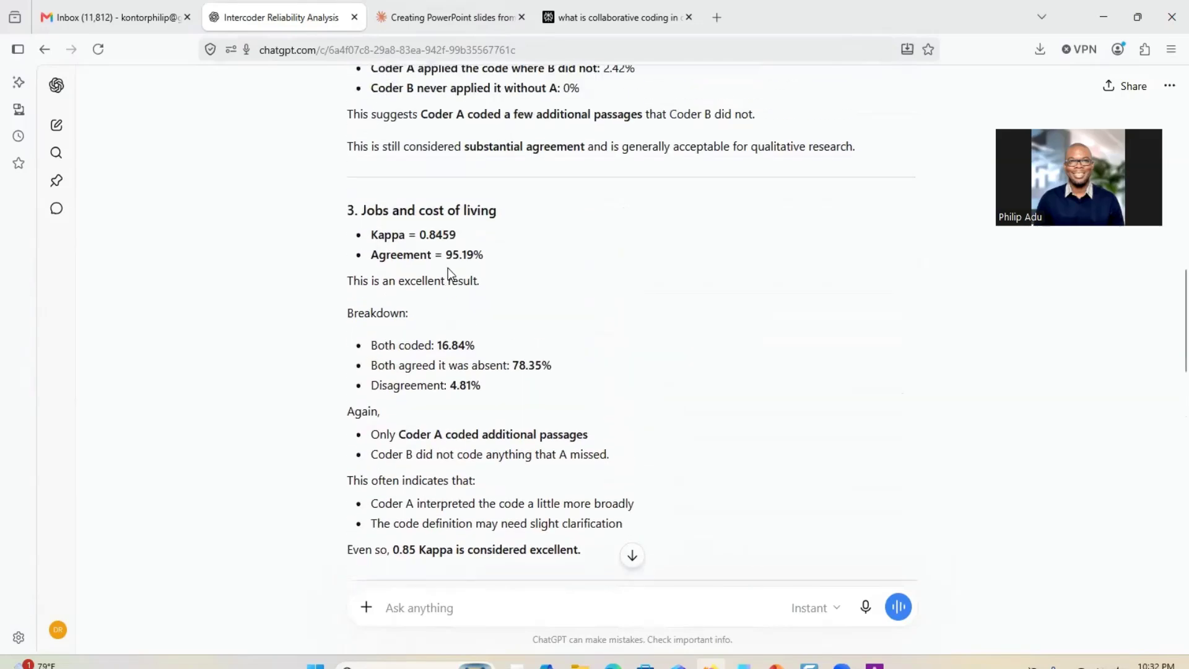
pyautogui.scroll(13, 447, 268)
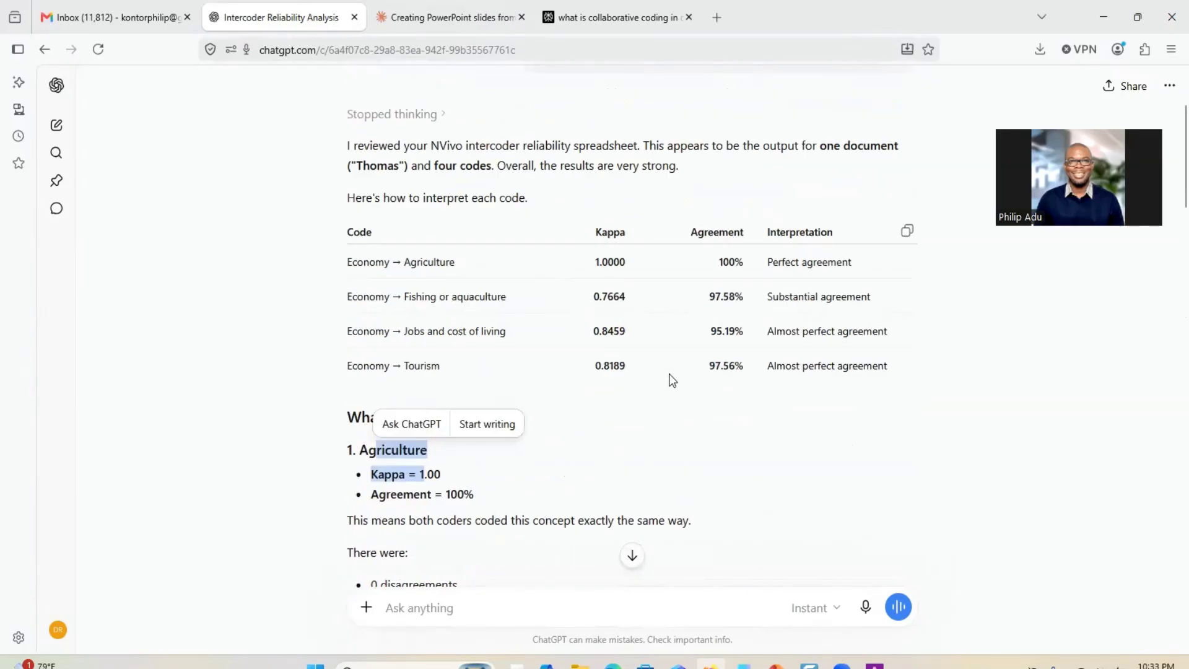
# Send the follow-up question "Can you help me to interpret the 'A and B' and 'Not A and Not B' column?".
pyautogui.click(465, 608)
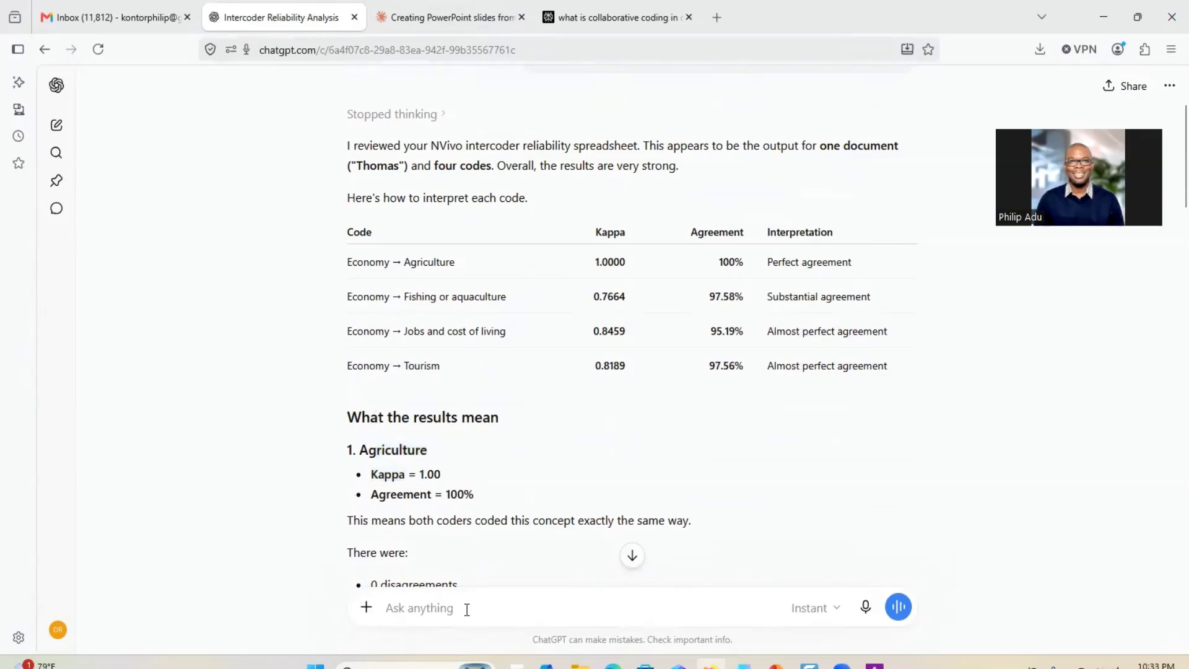
pyautogui.write("Can you help me to interpret the 'A and B' and 'Not A and Not B' column?")
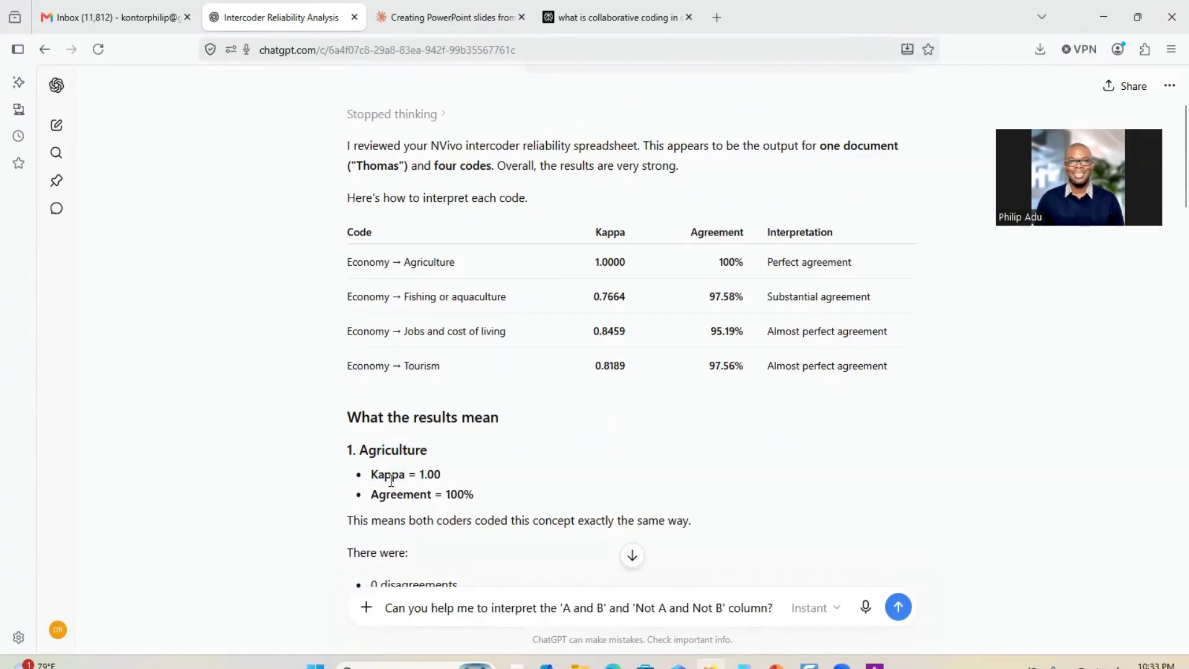
pyautogui.click(898, 605)
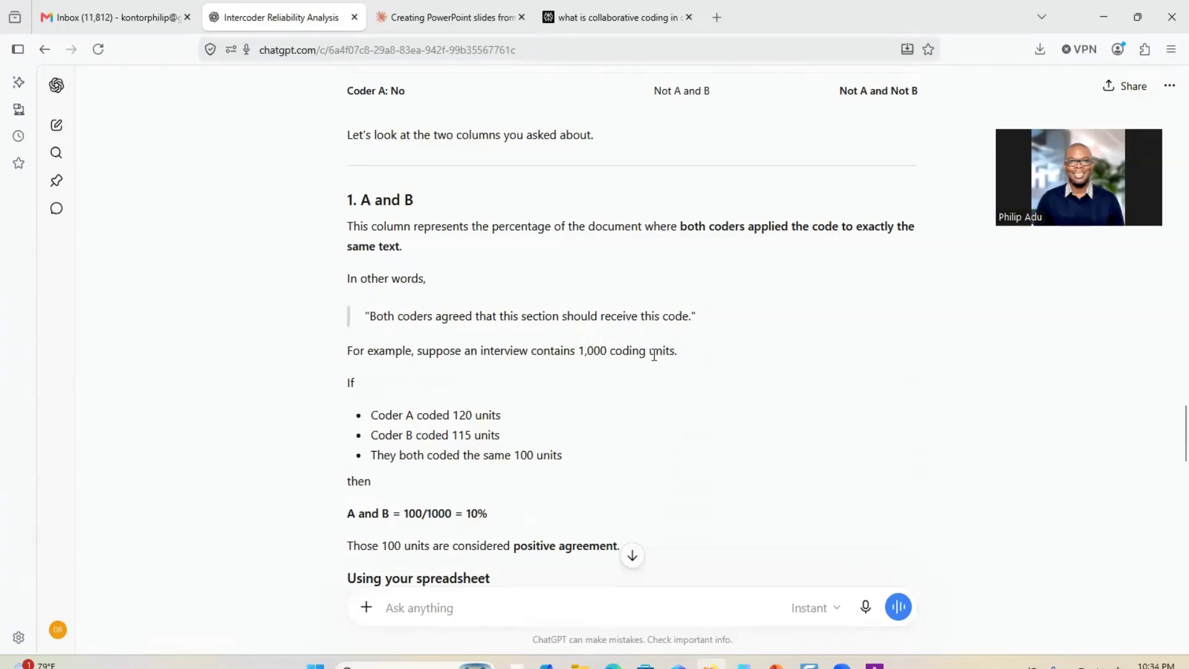
# Read the explanation of the A and B column, including the example using Jobs and Cost of Living, down to Not A and Not B.
pyautogui.scroll(-2, 463, 386)
pyautogui.scroll(-2, 465, 386)
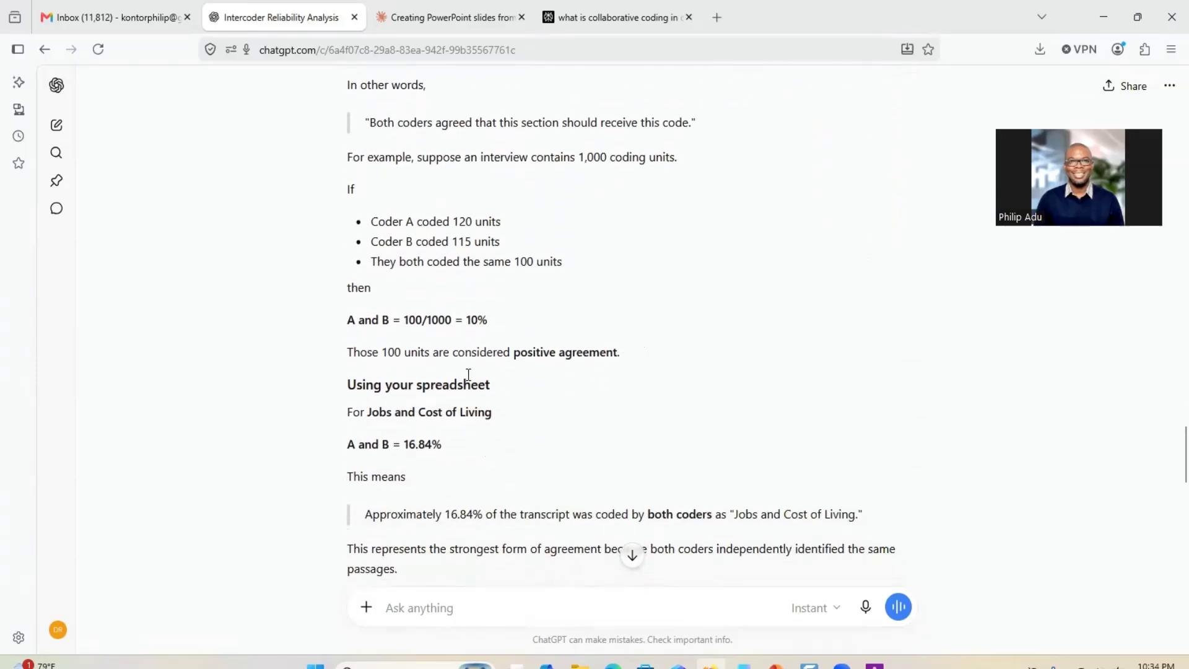
pyautogui.scroll(-2, 469, 375)
pyautogui.scroll(2, 436, 345)
pyautogui.scroll(-2, 364, 371)
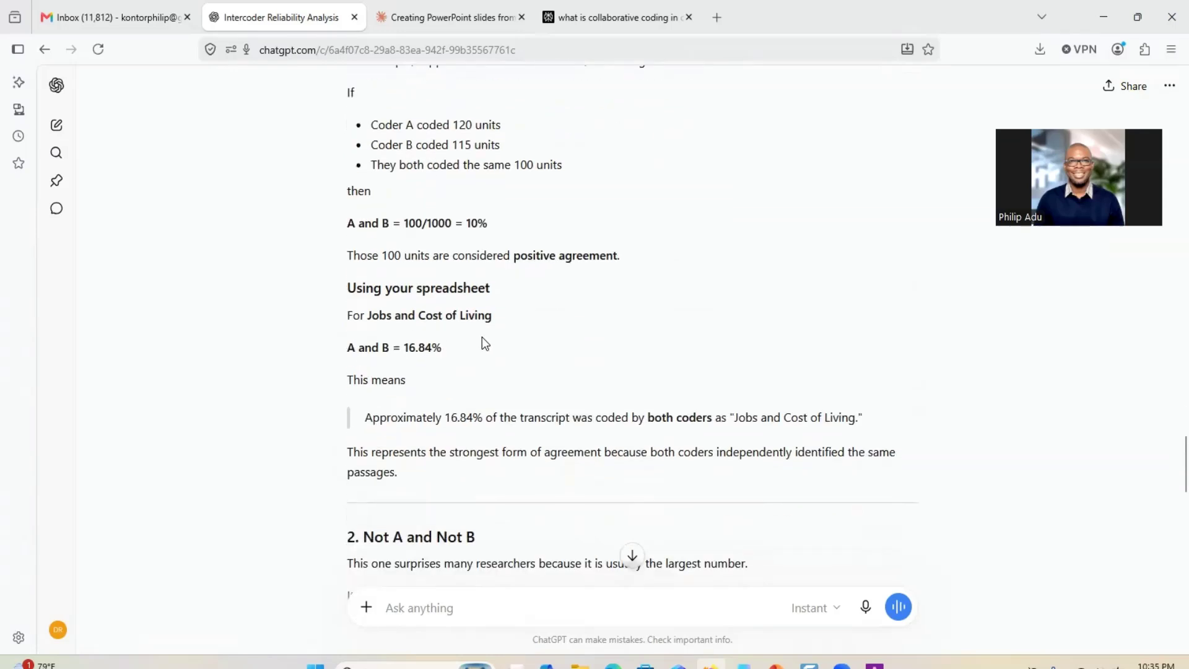
pyautogui.scroll(-2, 456, 332)
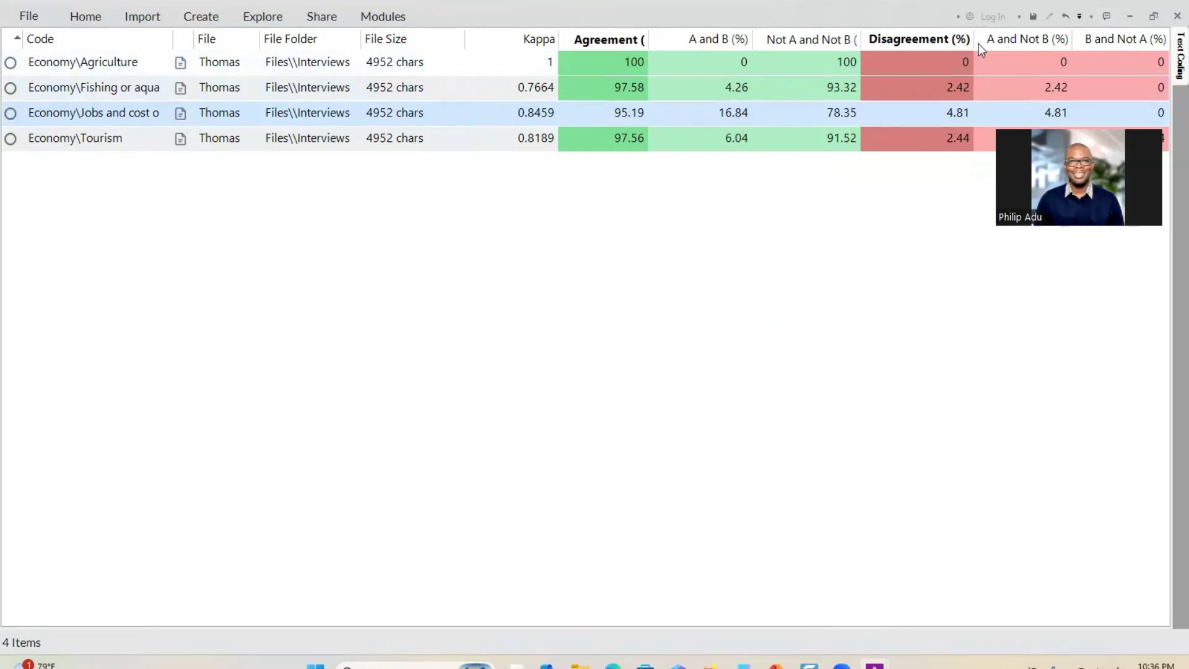
# Examine the A and B percentages for the Tourism and Fishing or aquaculture codes in the NVivo Intercoder R1 results.
pyautogui.click(1130, 18)
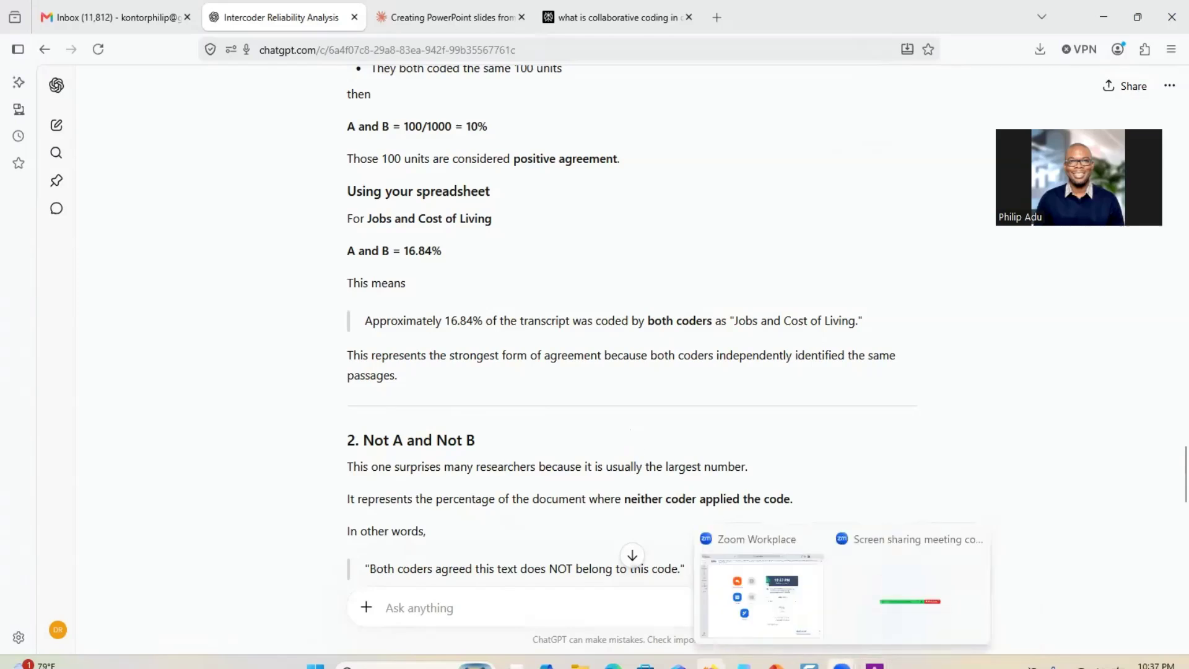
pyautogui.moveTo(874, 665)
pyautogui.click(974, 601)
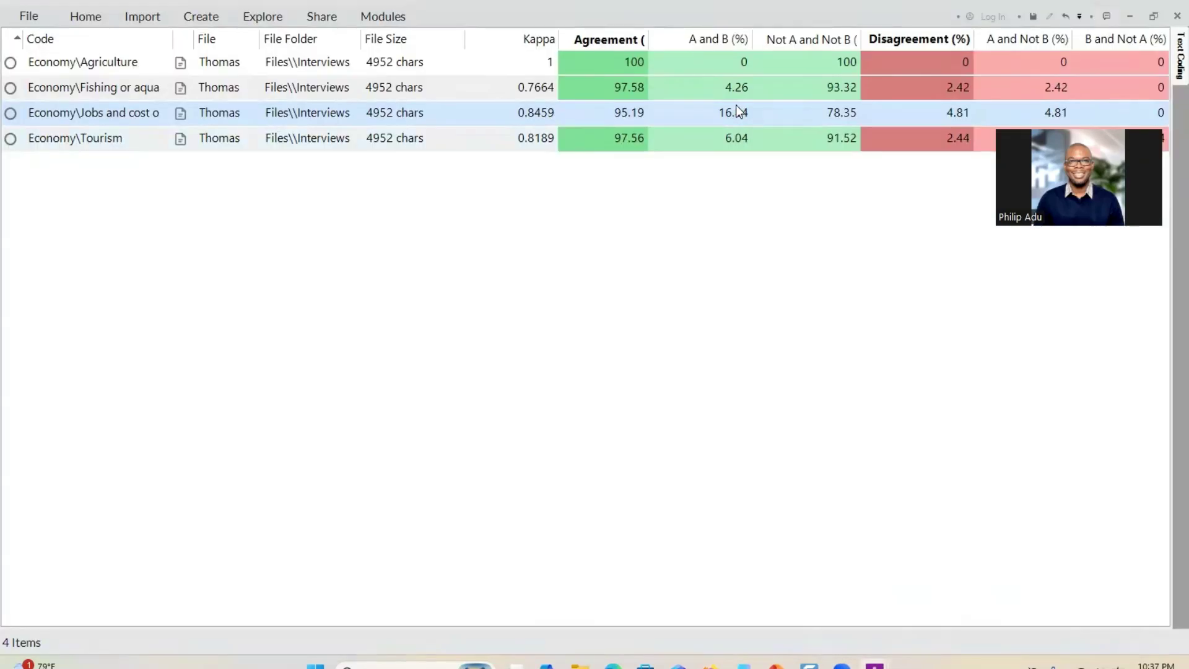
pyautogui.click(733, 146)
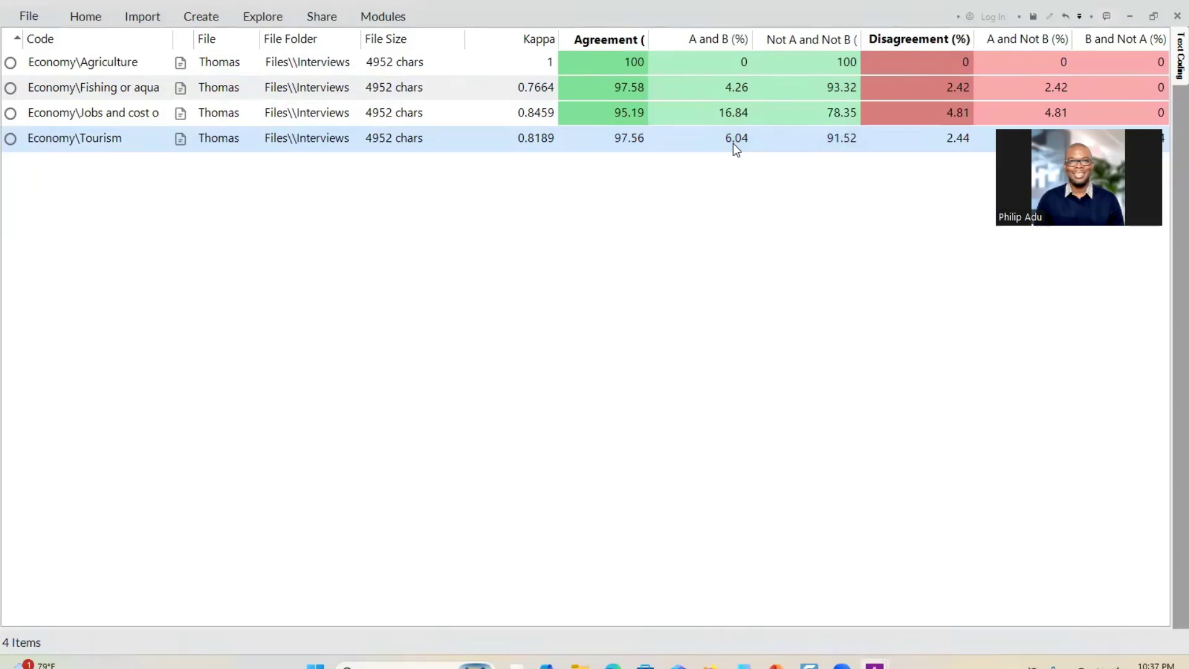
pyautogui.click(728, 94)
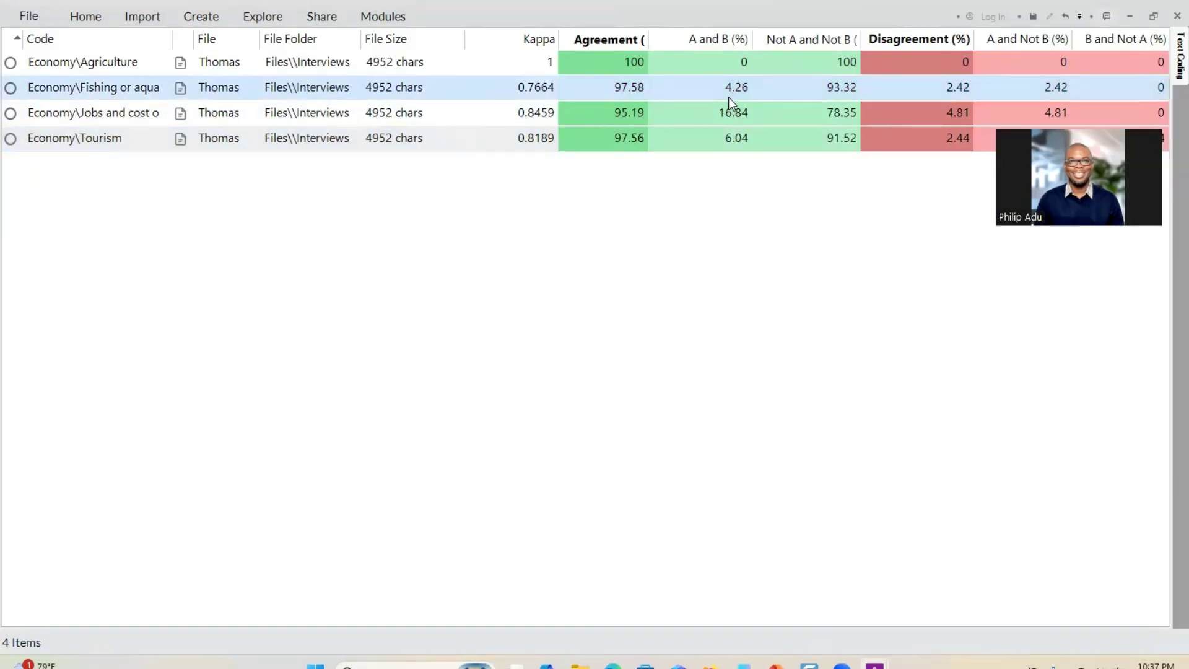
# Return to ChatGPT and read the Not A and Not B explanation, through why percentage agreement can mislead, to interpreting both columns together.
pyautogui.click(1129, 18)
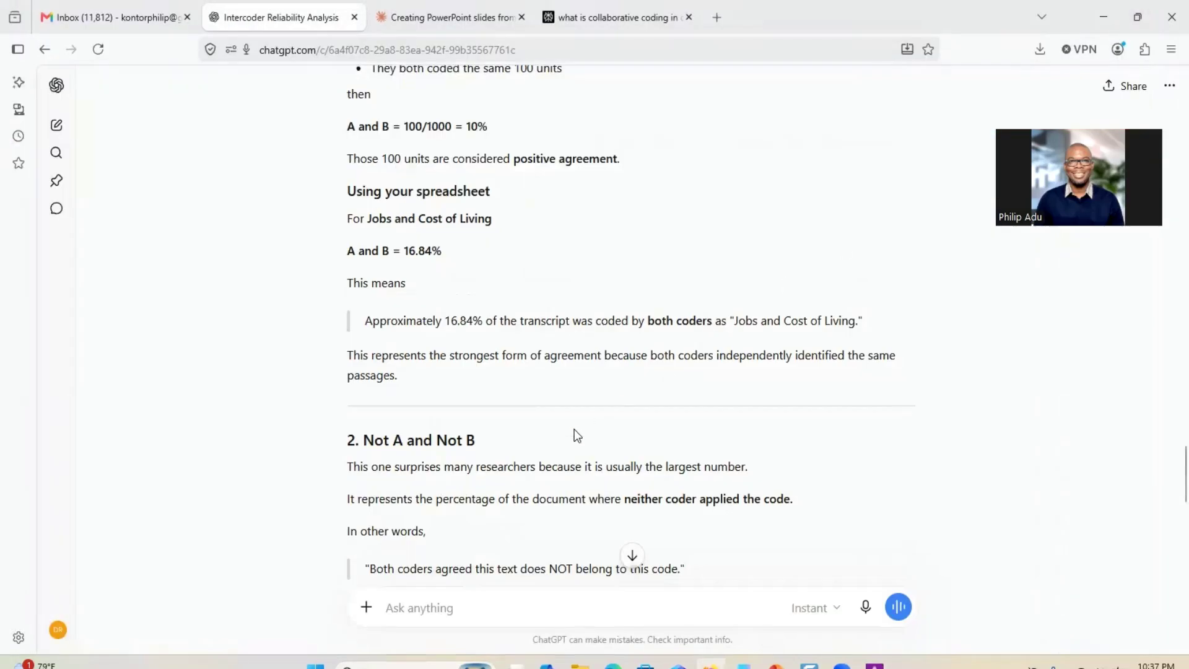
pyautogui.scroll(-3, 462, 470)
pyautogui.scroll(2, 362, 362)
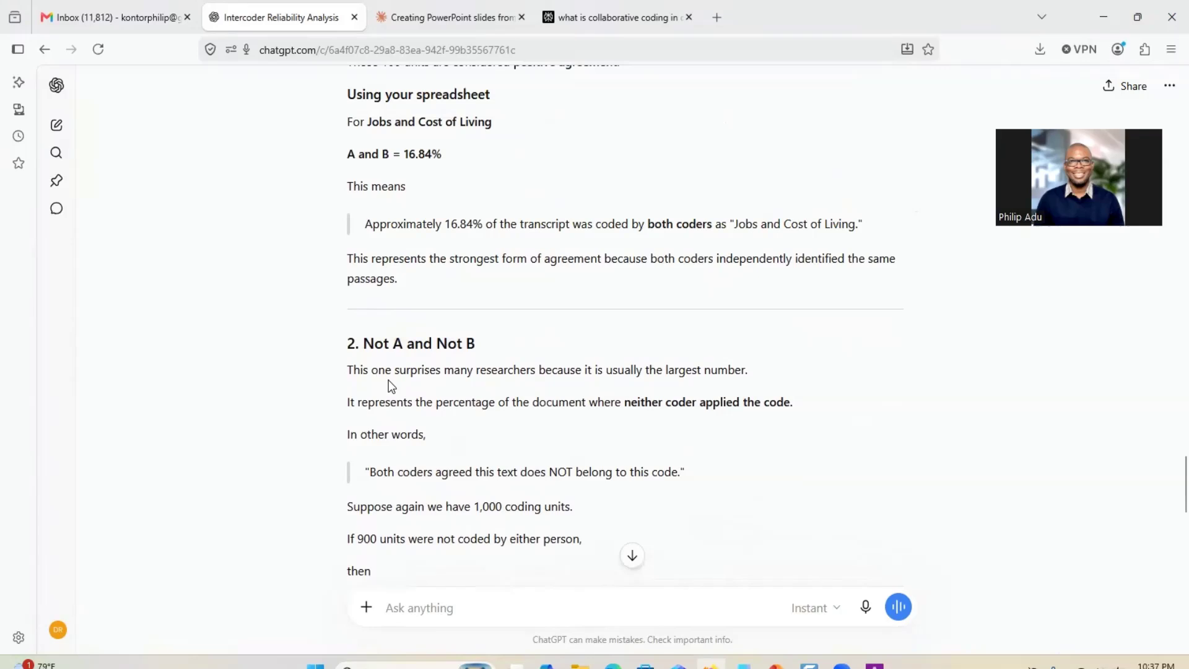
pyautogui.scroll(-6, 428, 389)
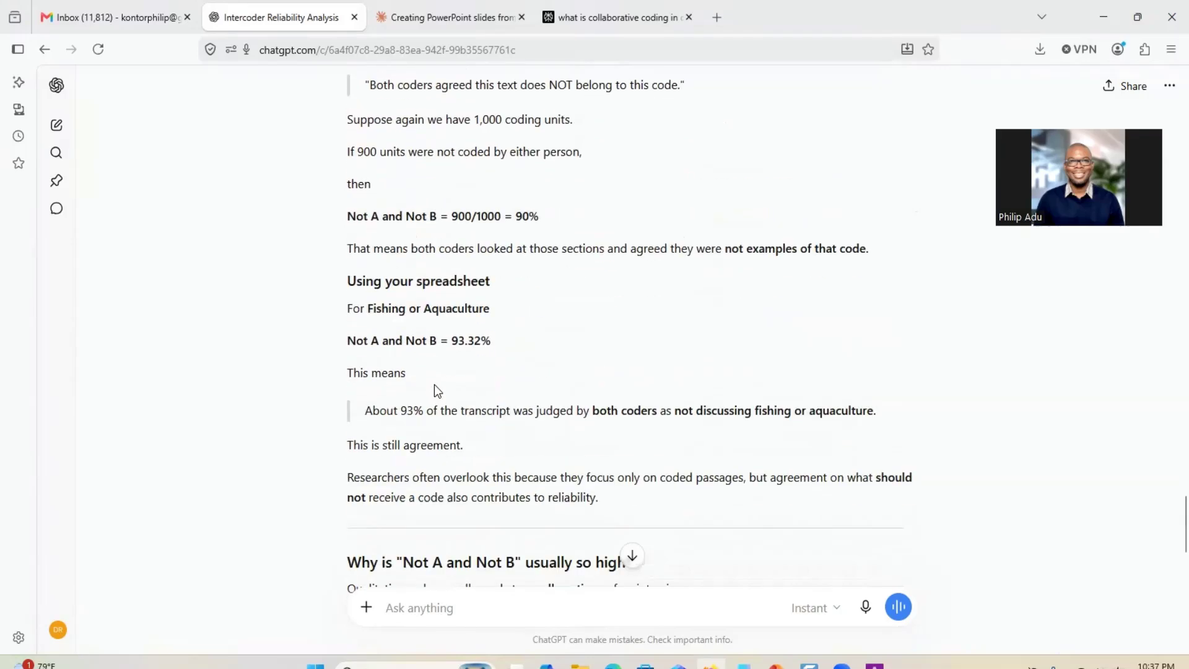
pyautogui.scroll(2, 433, 387)
pyautogui.scroll(-5, 439, 383)
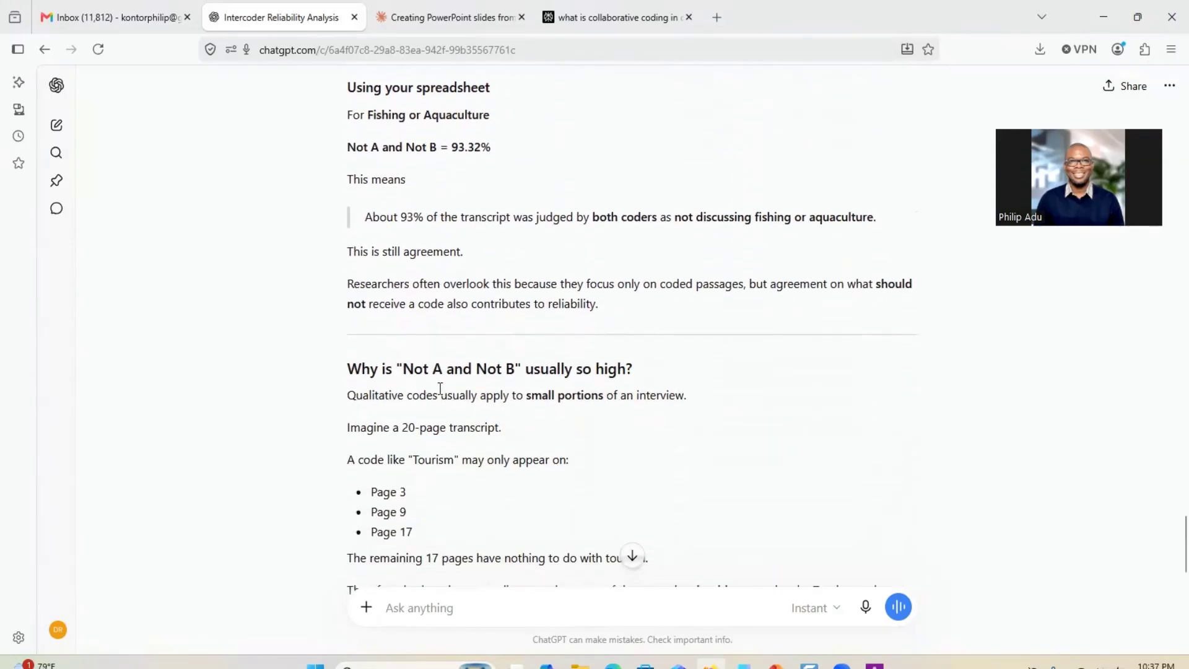
pyautogui.scroll(5, 439, 382)
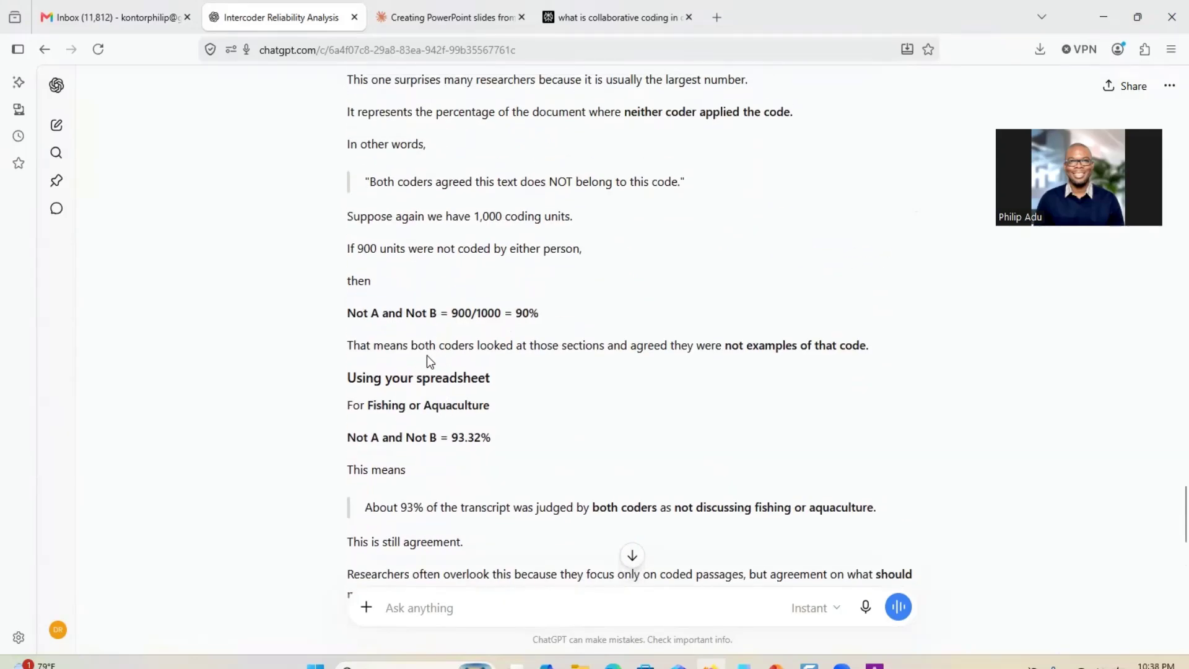
pyautogui.scroll(-2, 418, 455)
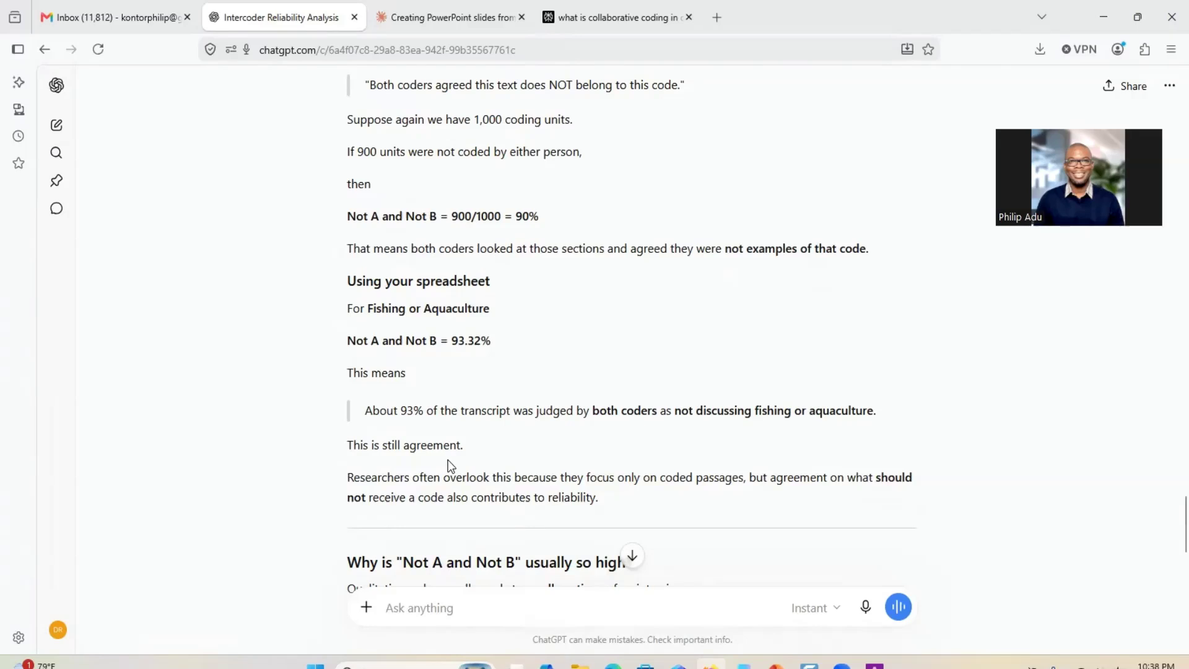
pyautogui.scroll(-10, 509, 495)
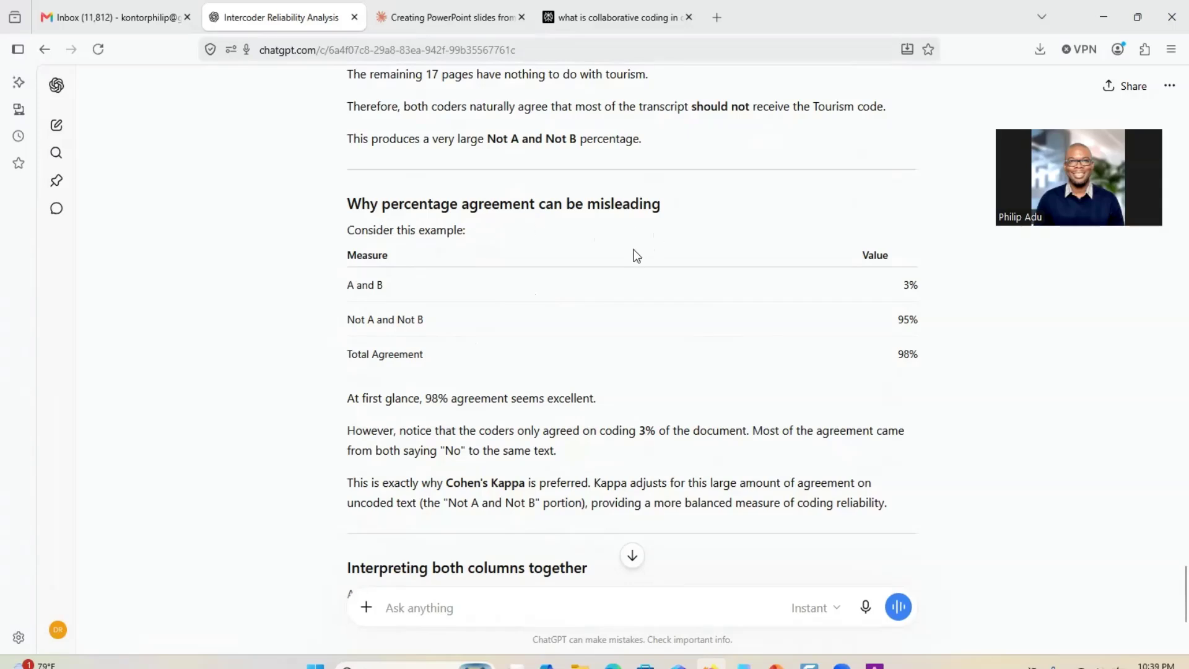
pyautogui.scroll(-4, 481, 332)
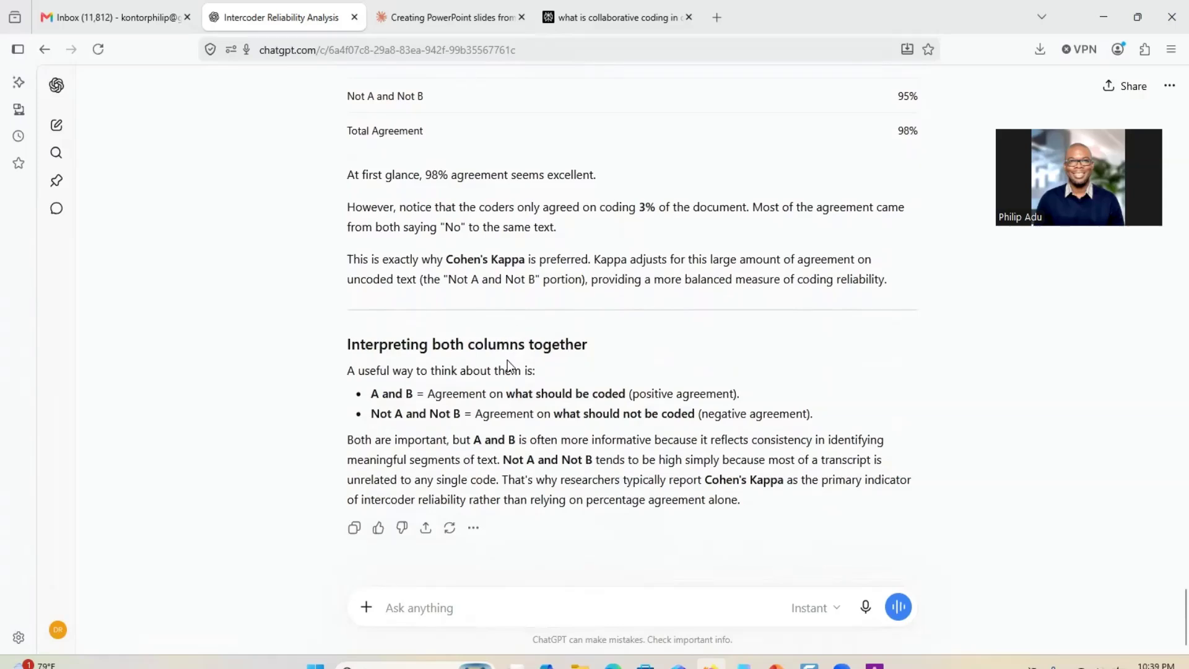
# Review the conversation from the attached Intercoder R1.xlsx request through the Kappa interpretation table to the overall interpretation you could report.
pyautogui.scroll(20, 507, 359)
pyautogui.scroll(15, 491, 336)
pyautogui.scroll(5, 496, 344)
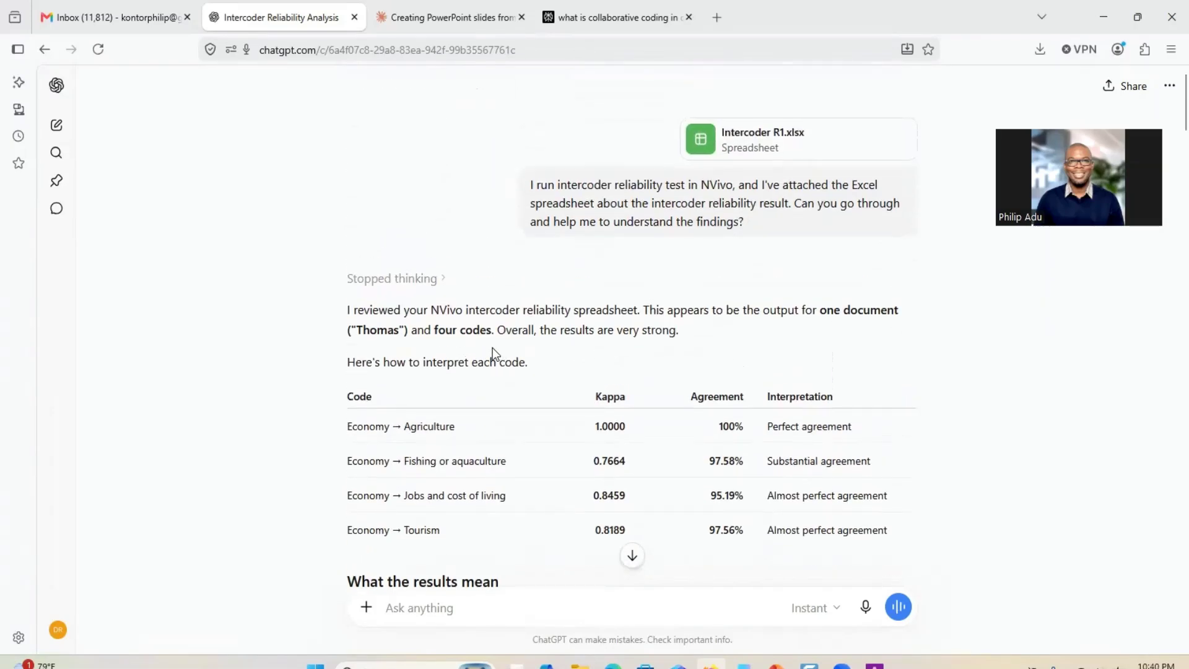
pyautogui.scroll(-7, 495, 353)
pyautogui.scroll(-20, 505, 362)
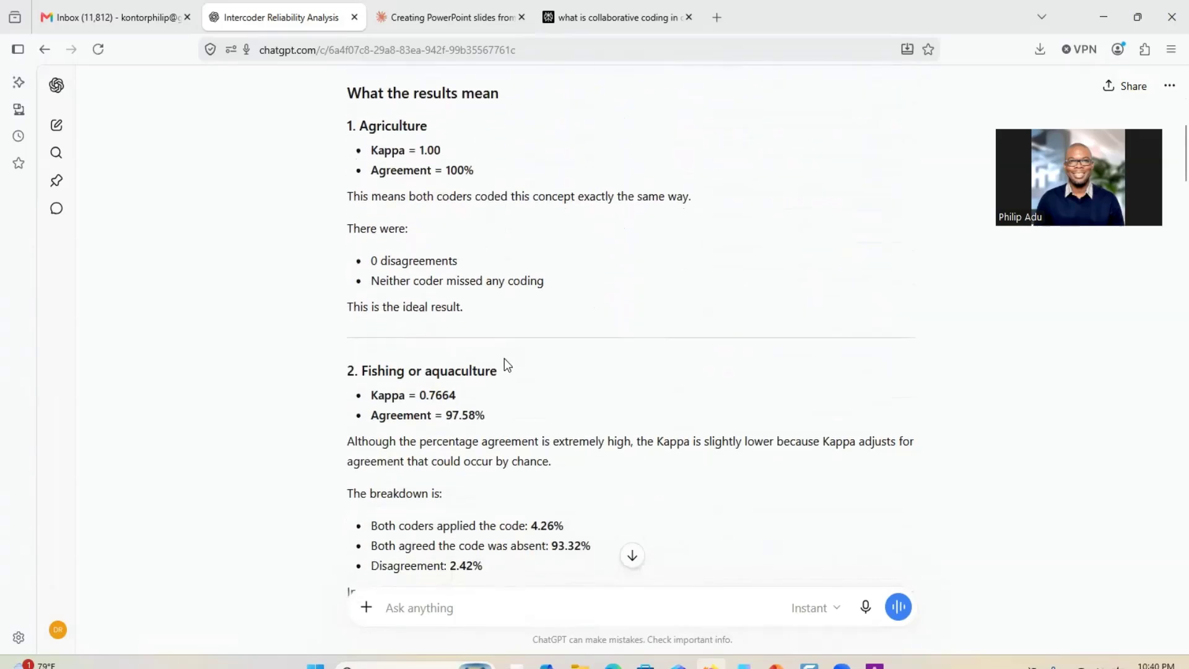
pyautogui.scroll(-15, 505, 362)
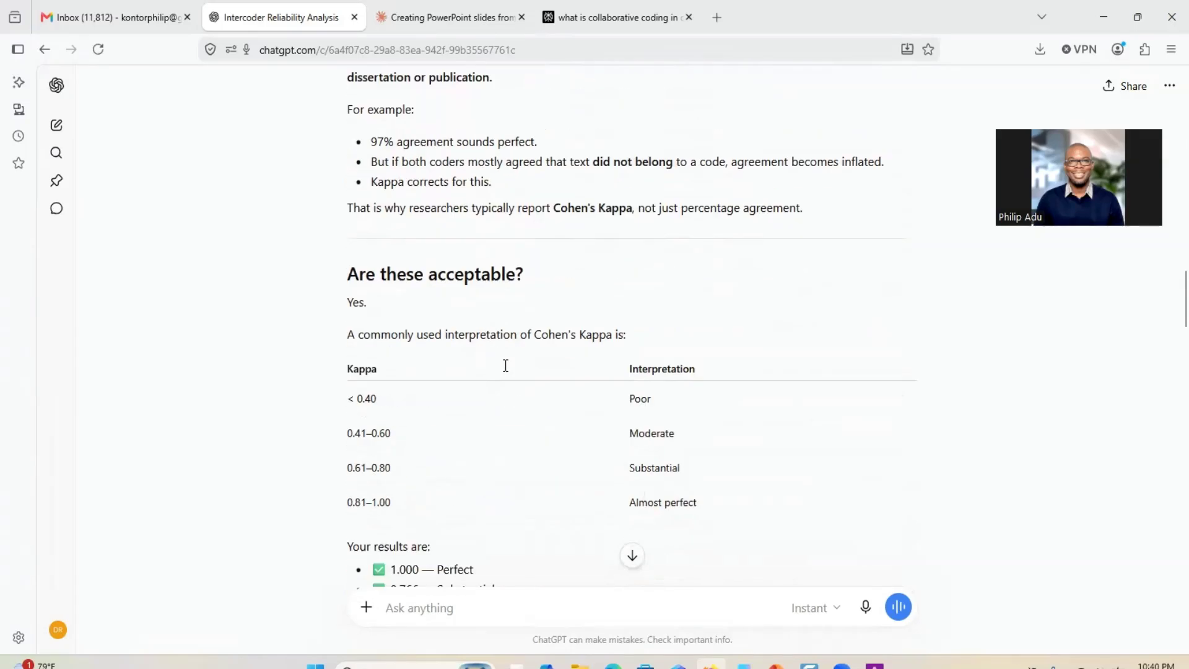
pyautogui.scroll(-6, 504, 366)
pyautogui.scroll(5, 504, 366)
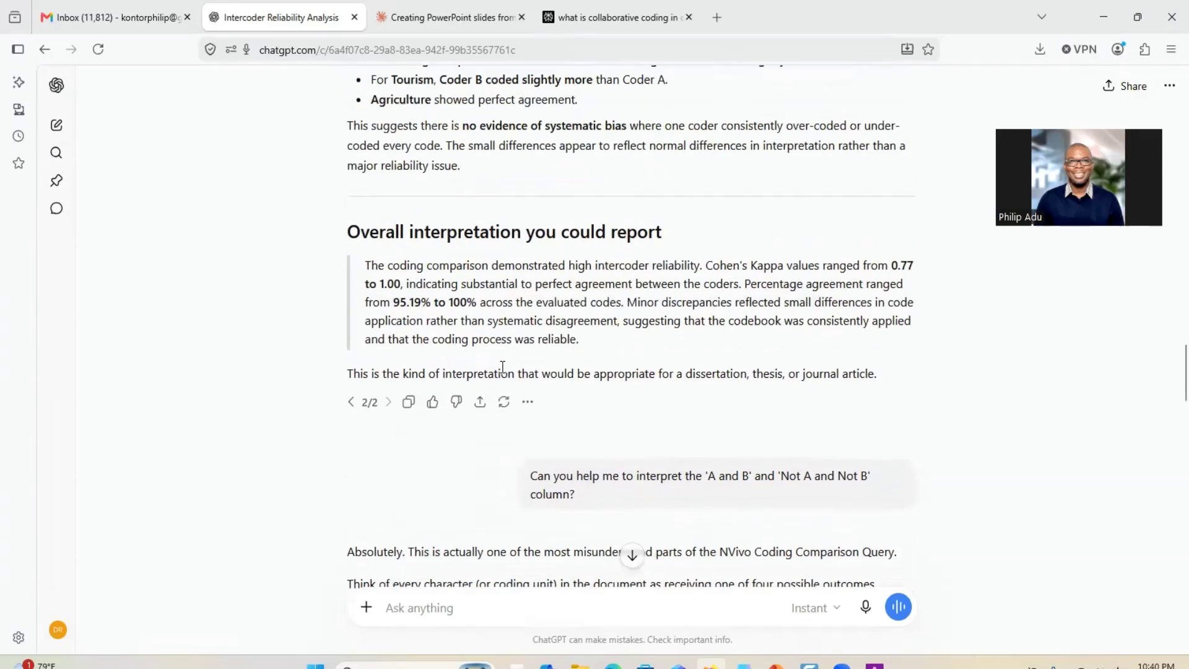
pyautogui.scroll(-2, 503, 366)
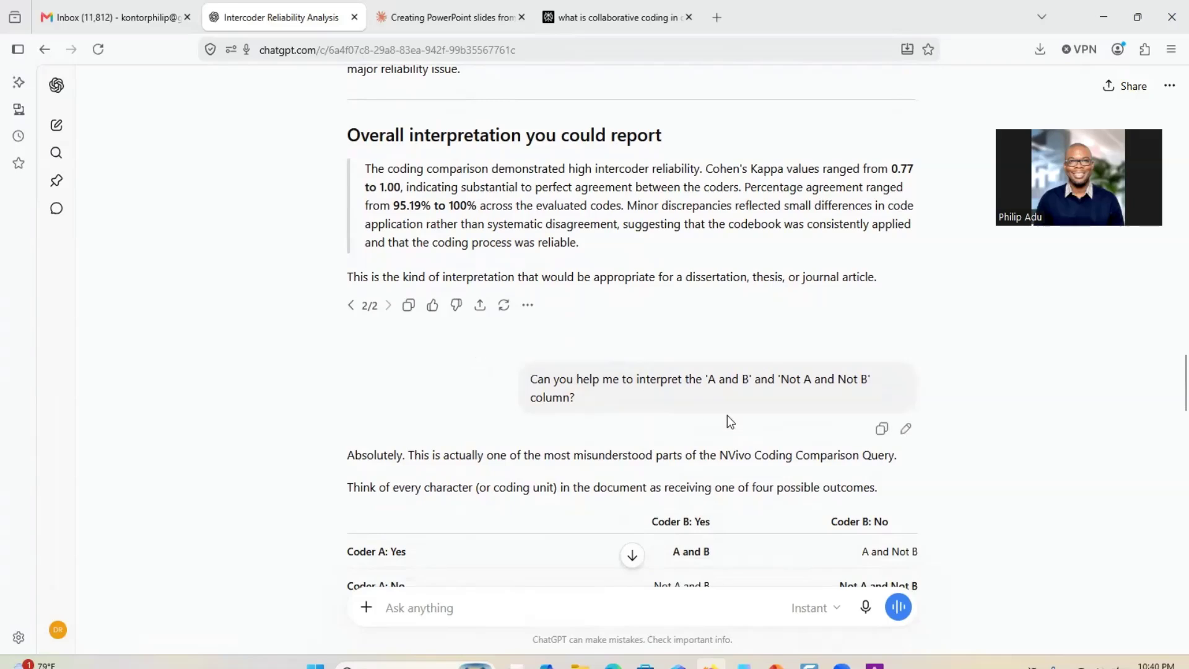
# Bring up the Intercoder R1 results in NVivo, and switch to the NVivo-Interrater-Reliability presentation in PowerPoint.
pyautogui.moveTo(873, 666)
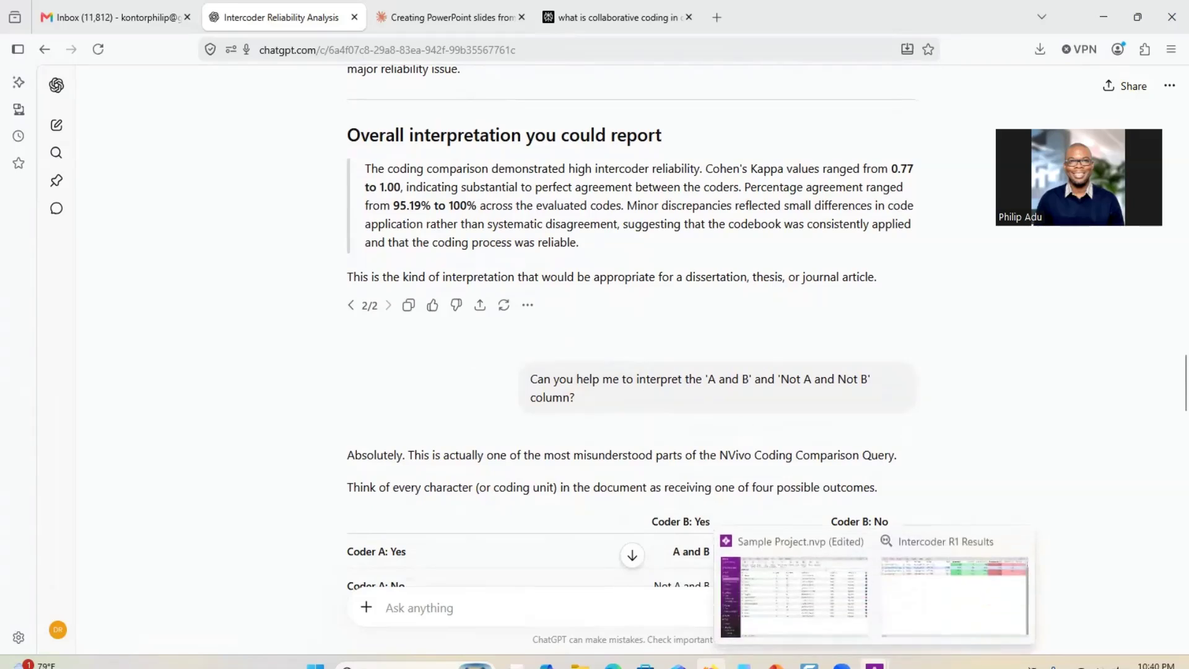
pyautogui.click(923, 625)
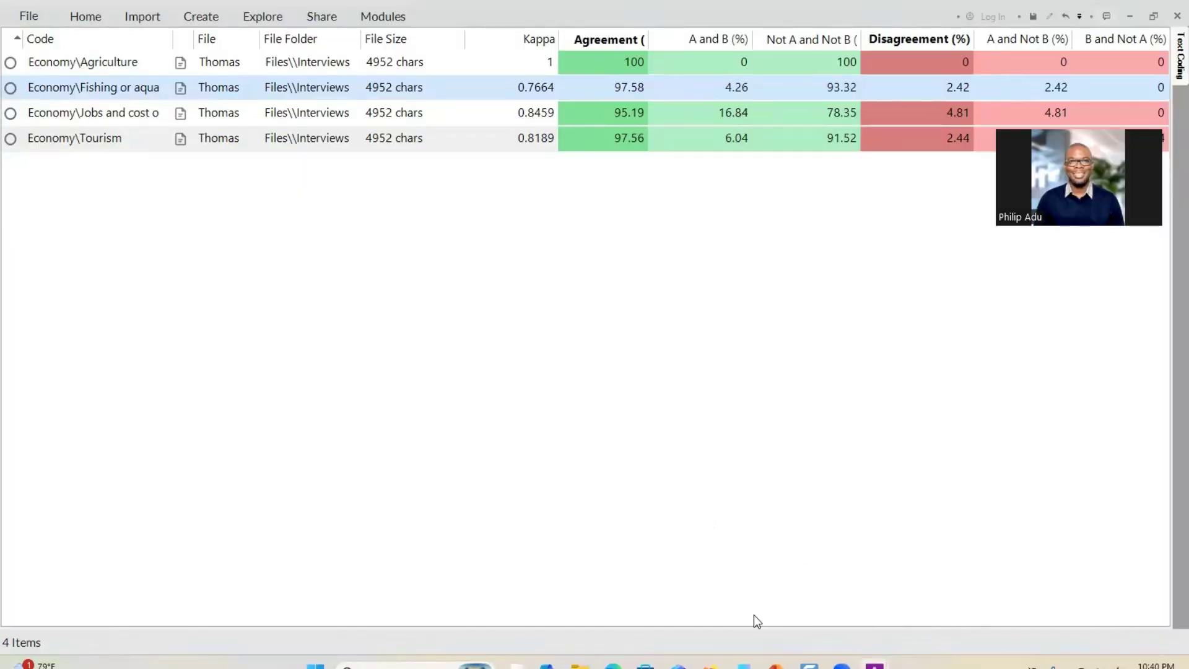
pyautogui.moveTo(809, 665)
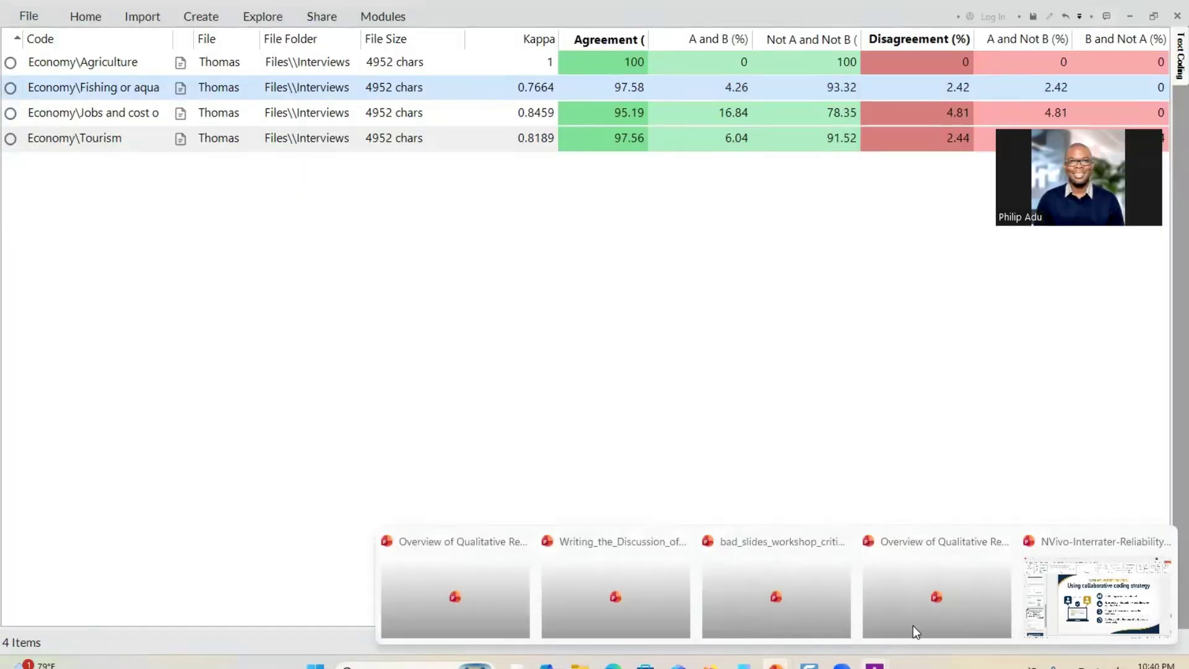
pyautogui.click(1093, 594)
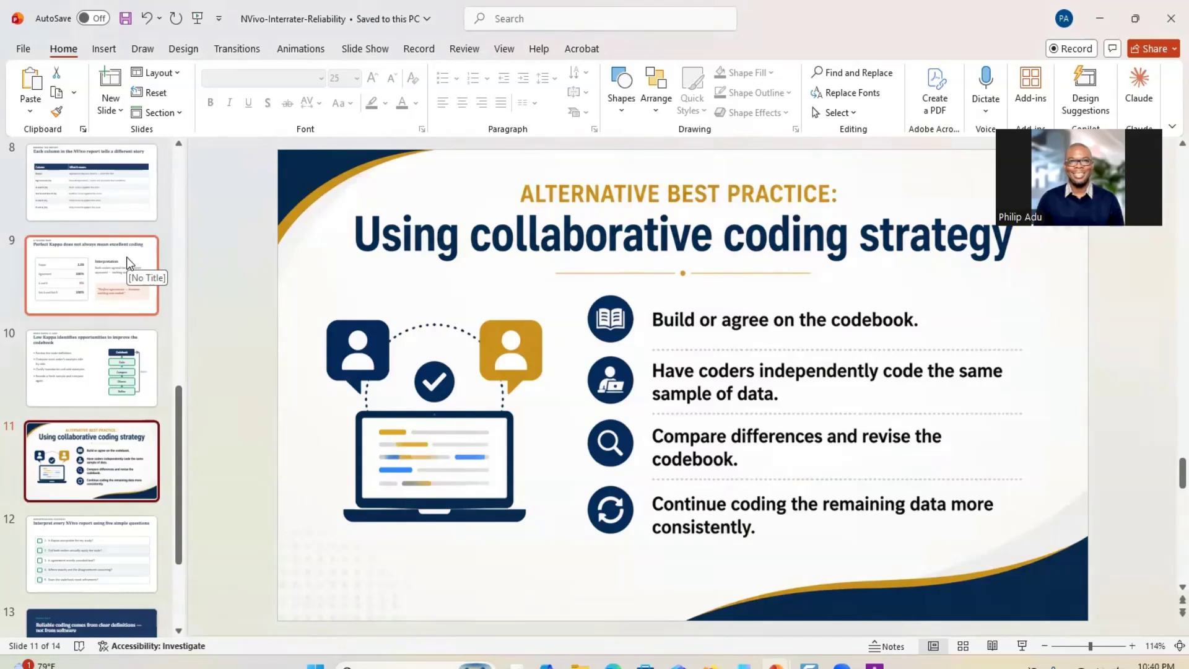